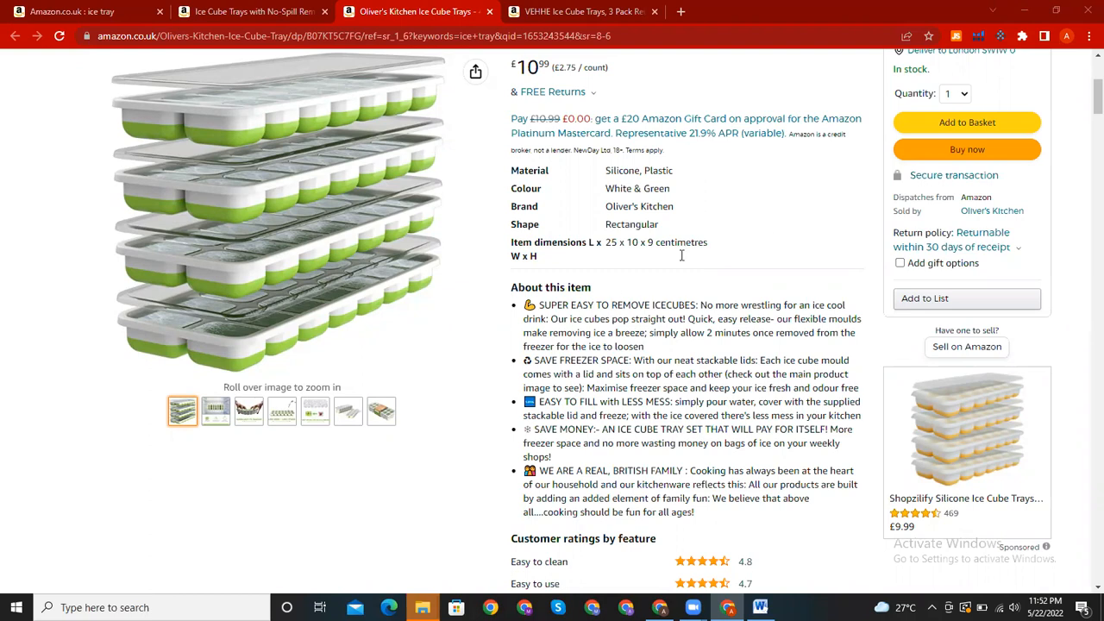
# Step: Copy the five "About this item" bullets from the Oliver's Kitchen listing into the Word document, replacing all its existing content
pyautogui.moveTo(531, 303); pyautogui.dragTo(725, 515)
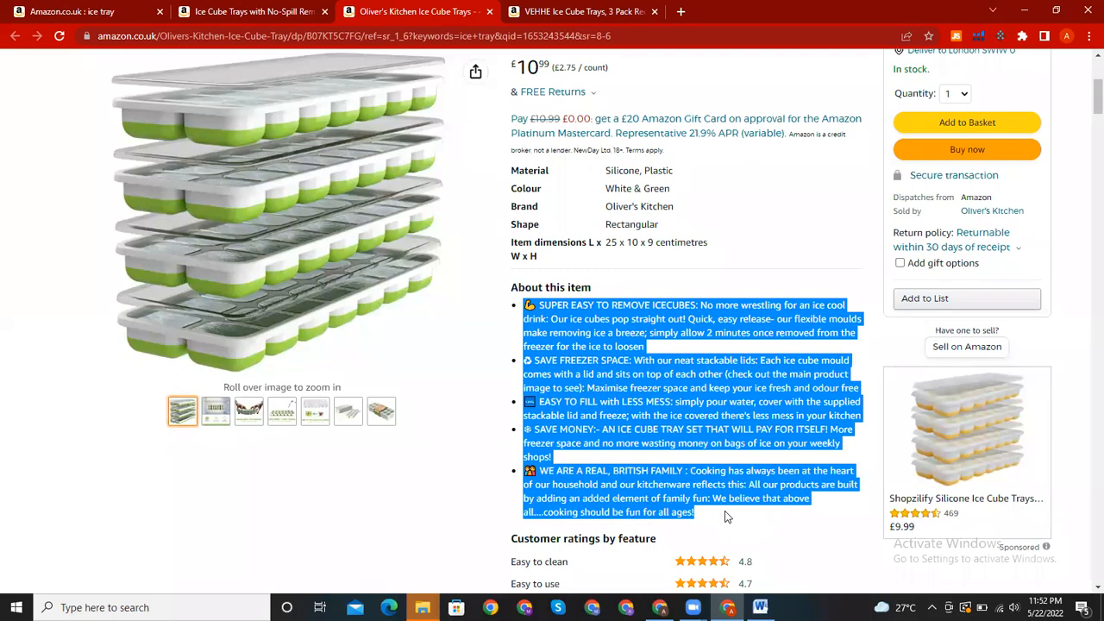
pyautogui.click(760, 608)
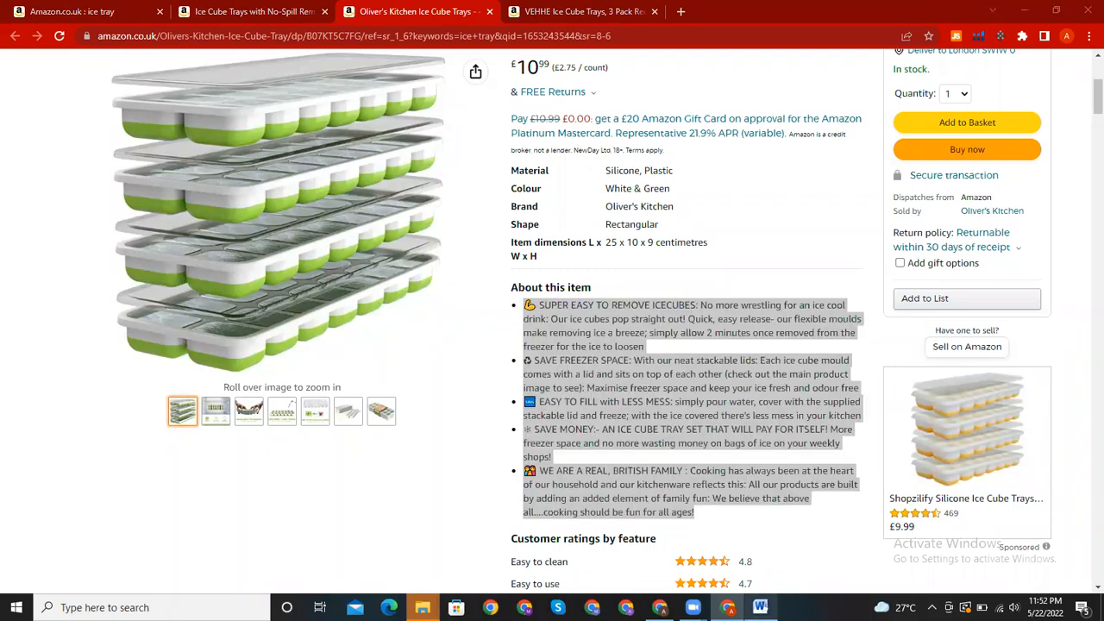
pyautogui.hotkey('ctrl', 'a')
pyautogui.press('Delete')
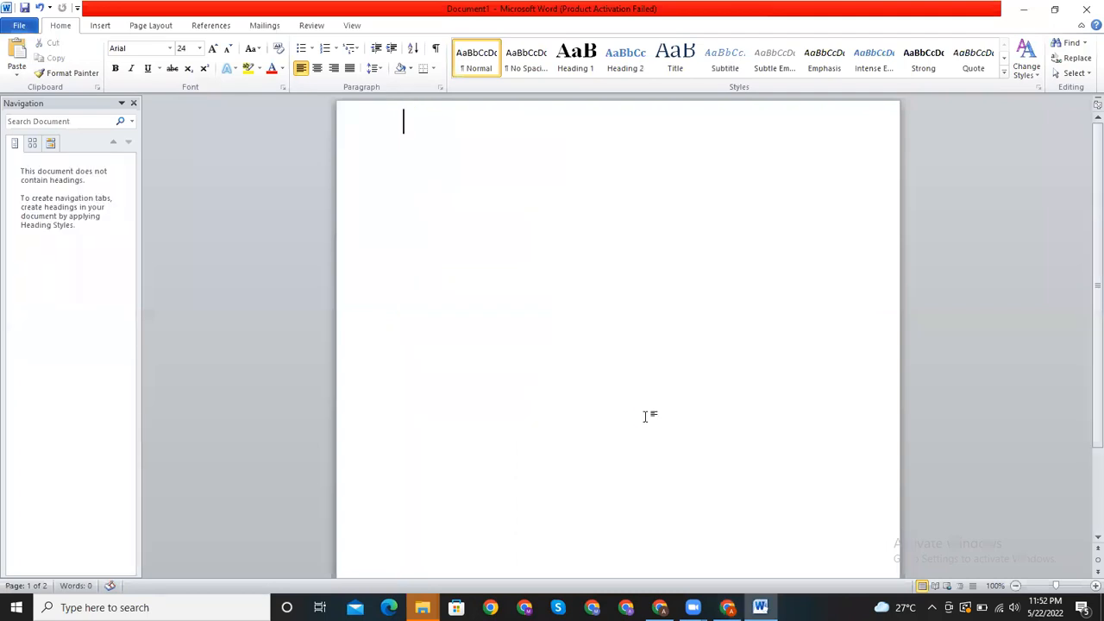
pyautogui.hotkey('ctrl', 'v')
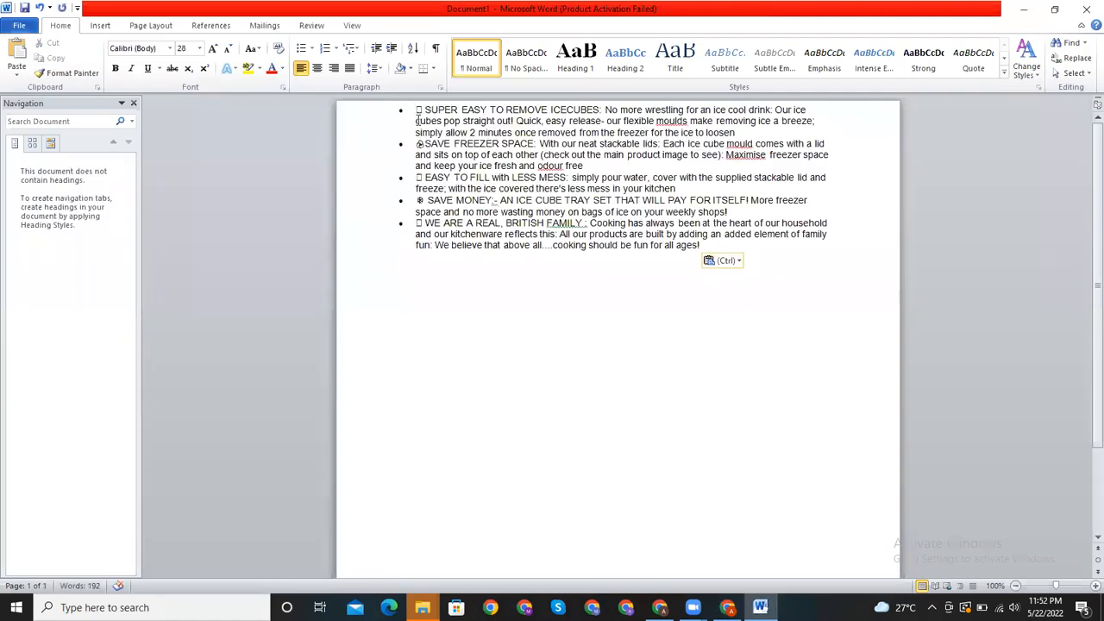
# Step: Set the font size of all the pasted bullet text to 16
pyautogui.hotkey('ctrl', 'a')
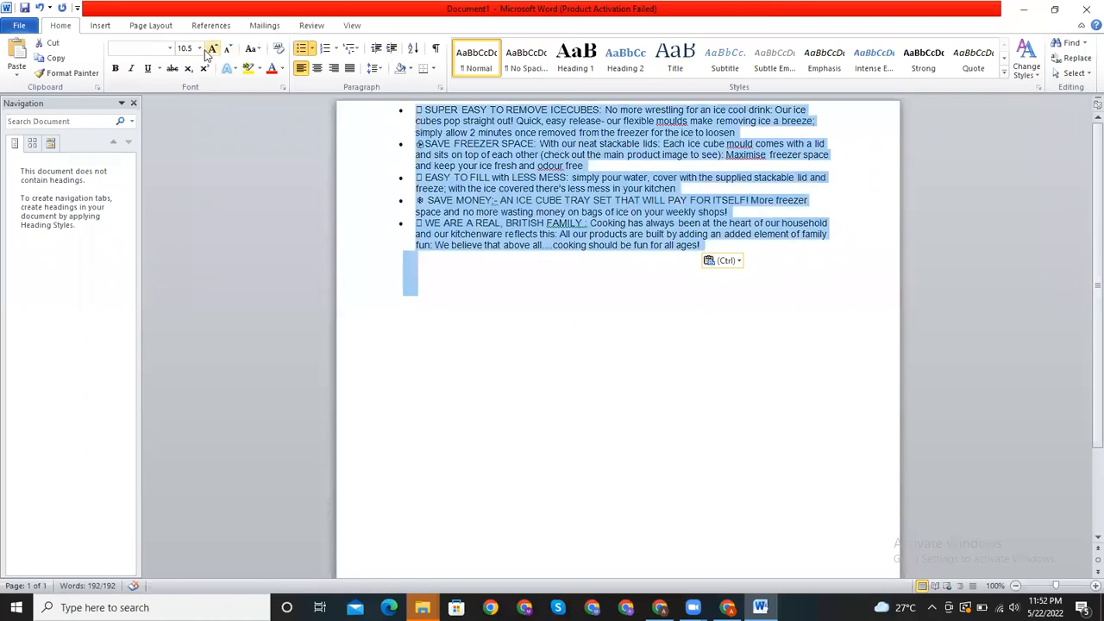
pyautogui.click(199, 48)
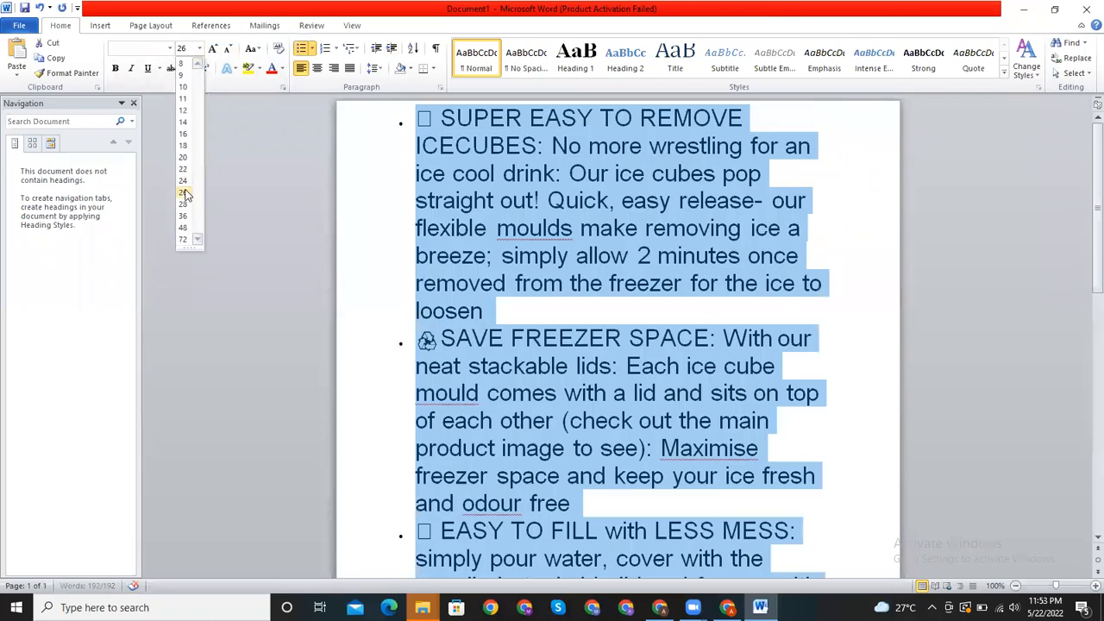
pyautogui.click(185, 193)
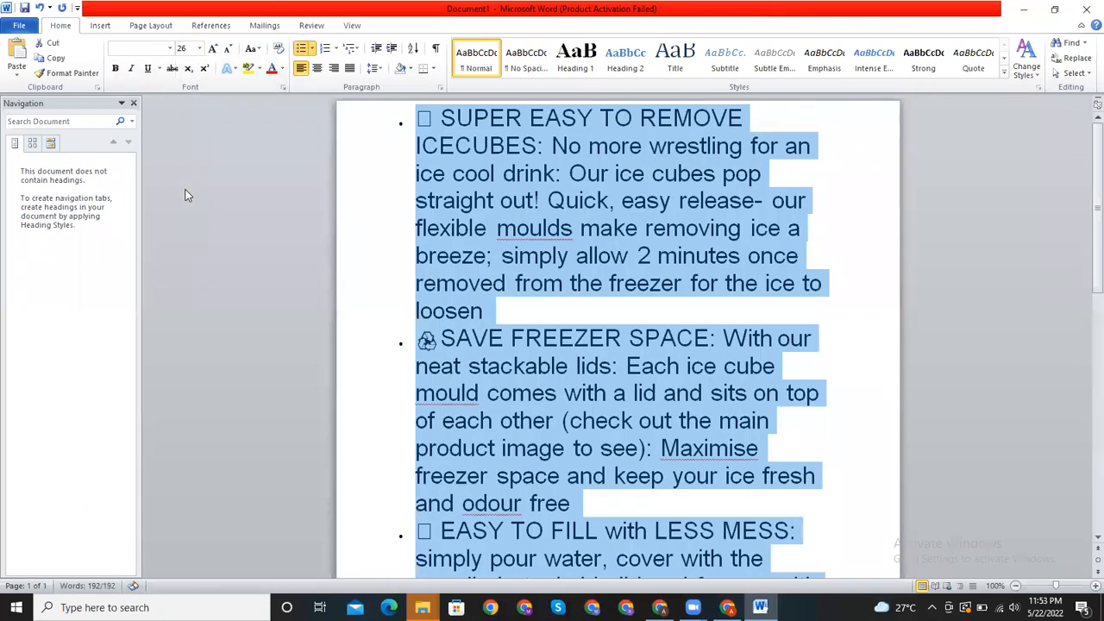
pyautogui.click(200, 49)
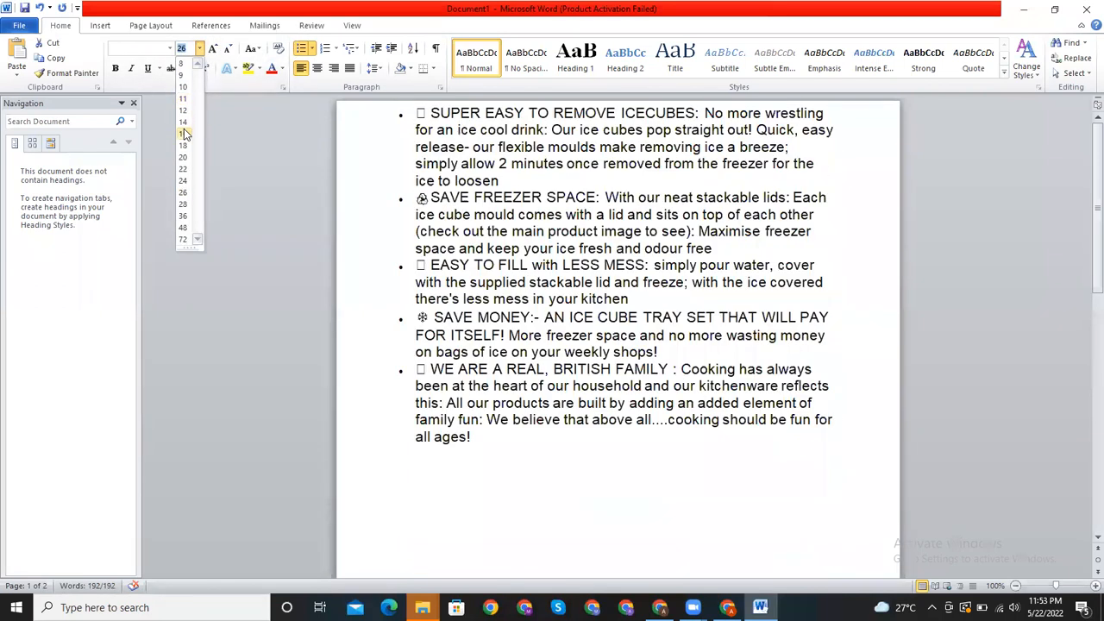
pyautogui.click(185, 134)
pyautogui.click(592, 512)
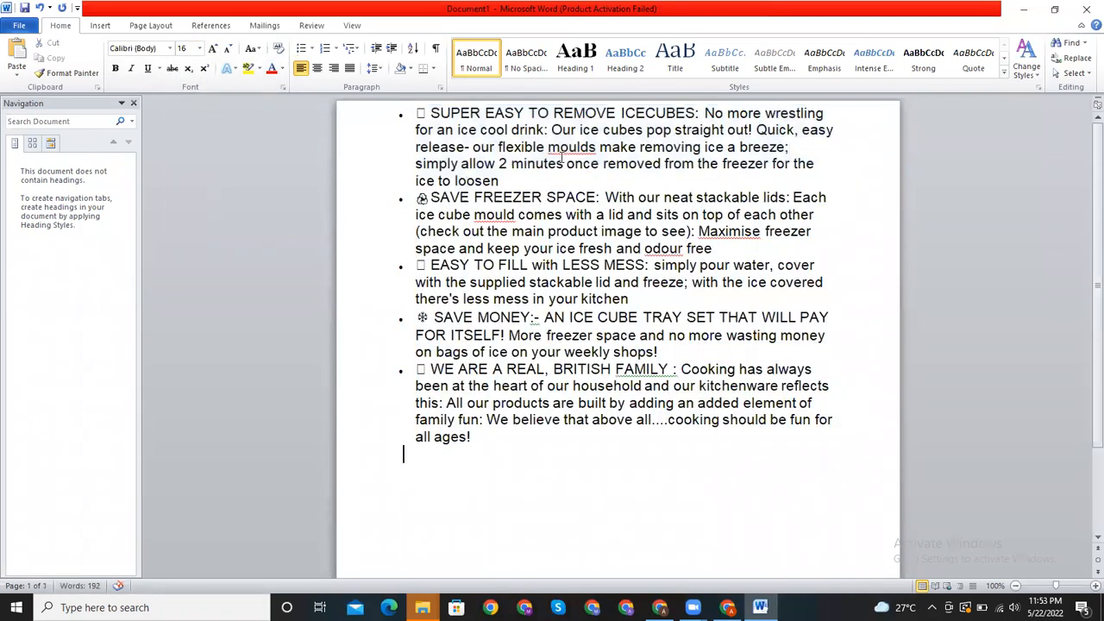
# Step: Insert an empty line after each of the first four bullet points to space them apart
pyautogui.click(500, 180)
pyautogui.press('Return')
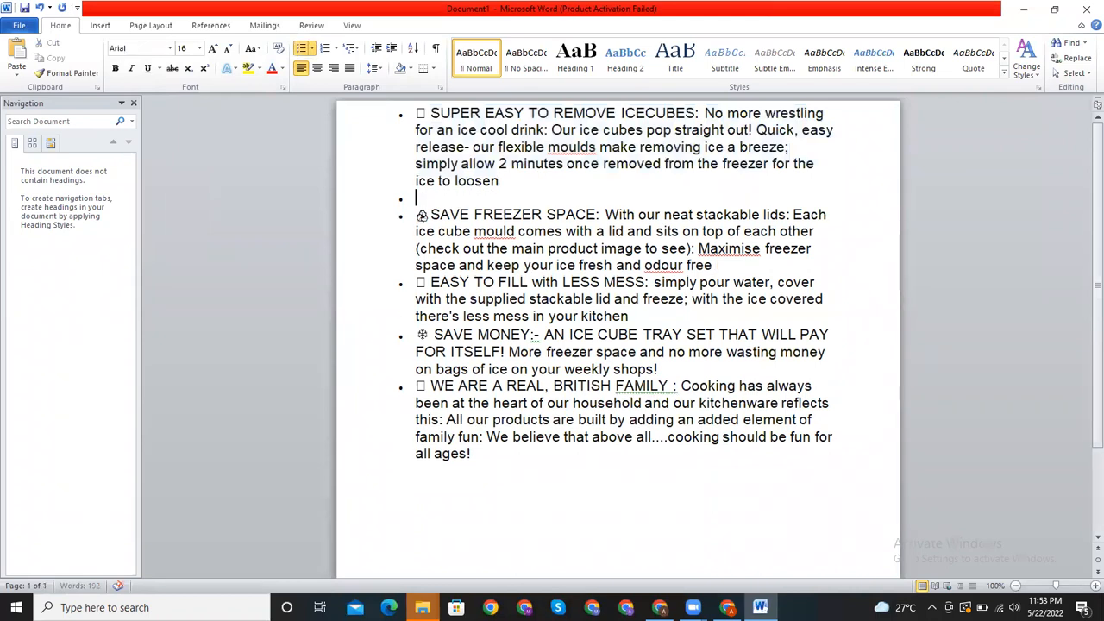
pyautogui.click(715, 265)
pyautogui.press('Return')
pyautogui.click(670, 333)
pyautogui.press('Return')
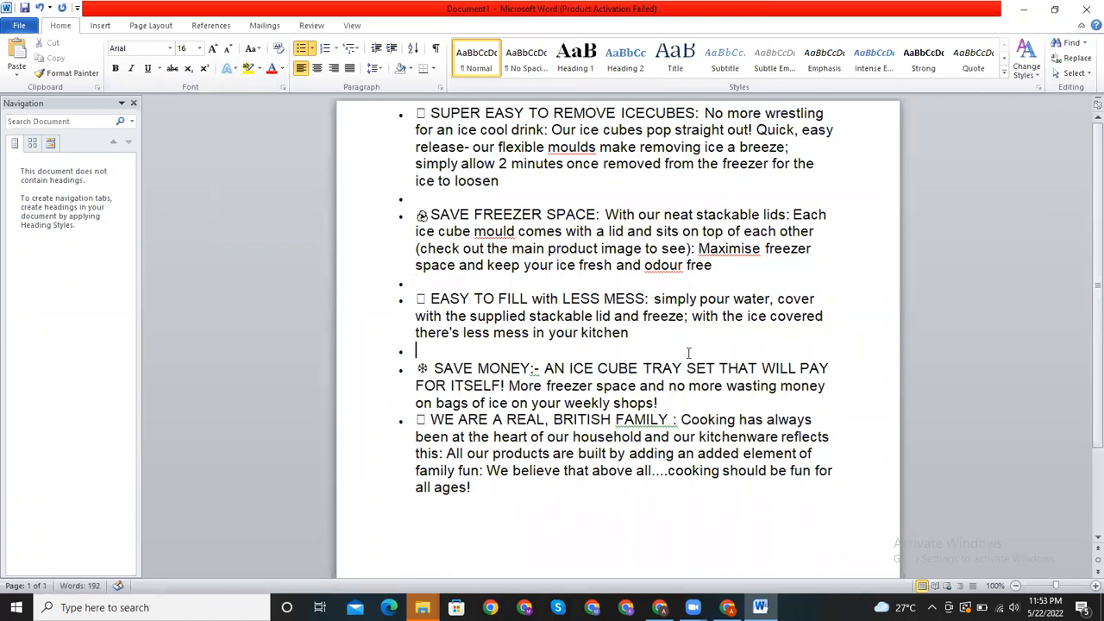
pyautogui.click(658, 403)
pyautogui.press('Return')
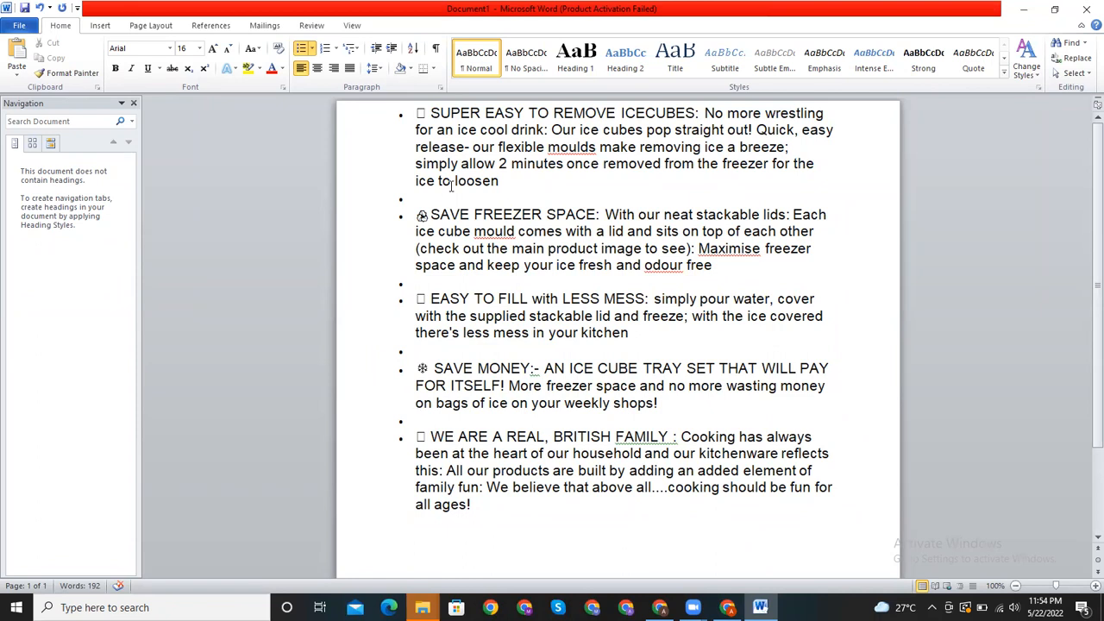
# Step: Remove the bullet marker from the empty line below the first bullet point and add a period after "loosen"
pyautogui.click(433, 196)
pyautogui.press('BackSpace')
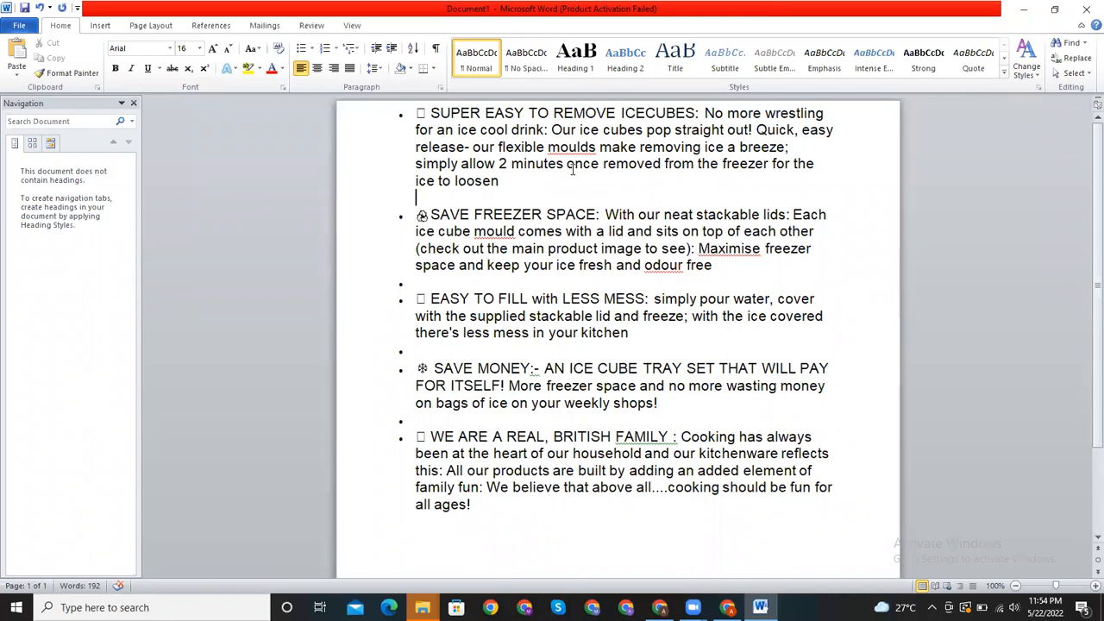
pyautogui.click(525, 177)
pyautogui.write('.')
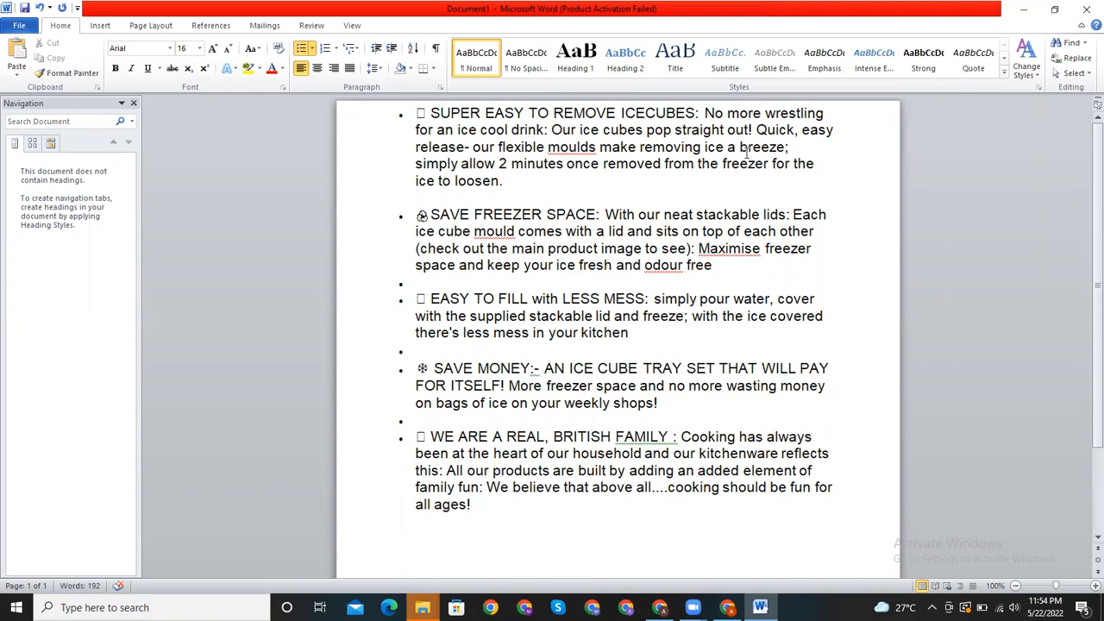
# Step: Delete the word "Our" before "ice cubes pop straight out!" in the first bullet point
pyautogui.click(577, 129)
pyautogui.press('BackSpace')
pyautogui.press('BackSpace')
pyautogui.press('BackSpace')
pyautogui.press('BackSpace')
pyautogui.press('BackSpace')
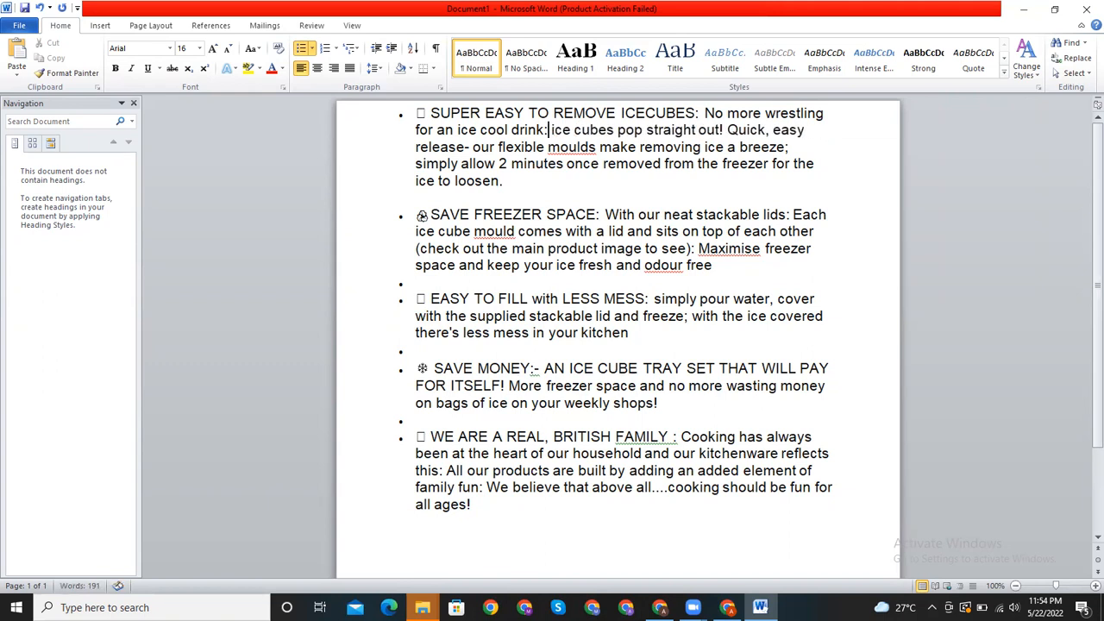
# Step: Delete the words "No more" before "wrestling" in the first bullet point
pyautogui.click(727, 127)
pyautogui.click(726, 113)
pyautogui.press('BackSpace')
pyautogui.press('BackSpace')
pyautogui.click(744, 113)
pyautogui.press('BackSpace')
pyautogui.press('BackSpace')
pyautogui.press('BackSpace')
pyautogui.press('BackSpace')
pyautogui.press('BackSpace')
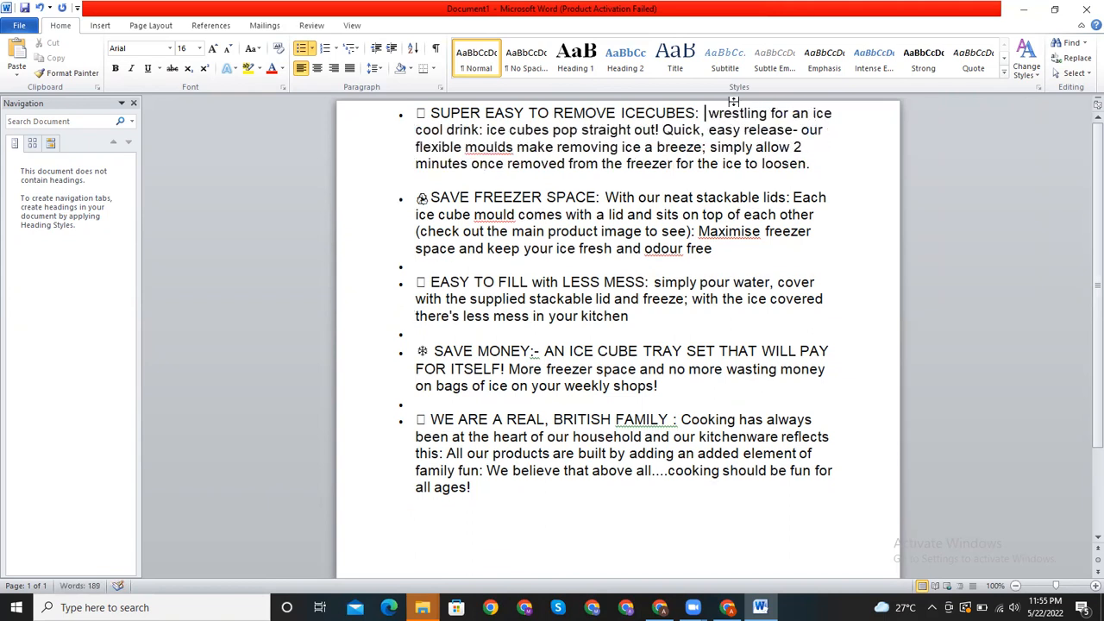
# Step: Delete the words "for an" between "wrestling" and "ice cool drink" in the first bullet point
pyautogui.click(809, 113)
pyautogui.press('BackSpace')
pyautogui.press('BackSpace')
pyautogui.press('BackSpace')
pyautogui.press('BackSpace')
pyautogui.press('BackSpace')
pyautogui.press('BackSpace')
pyautogui.press('BackSpace')
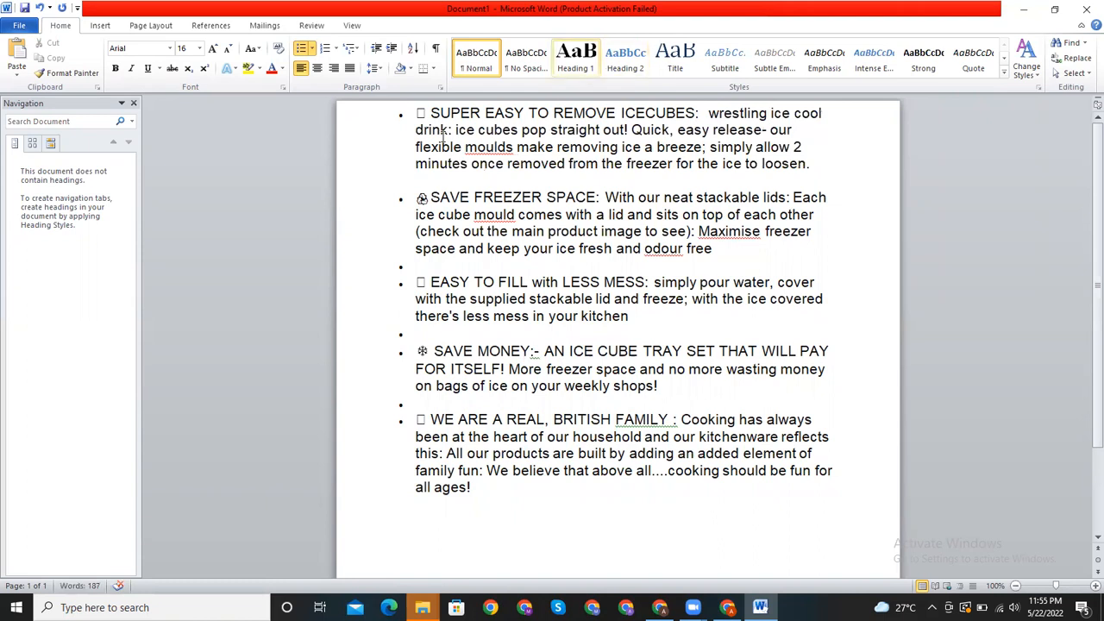
# Step: Delete the word "once" before "removed from the freezer" in the first bullet point
pyautogui.moveTo(451, 129); pyautogui.dragTo(519, 131)
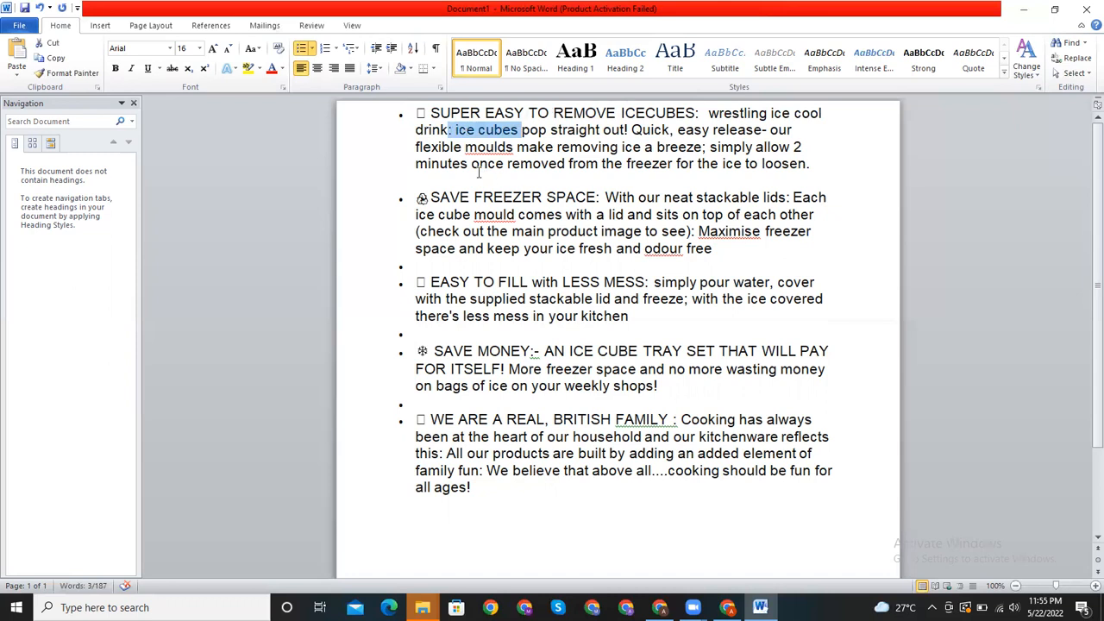
pyautogui.click(507, 164)
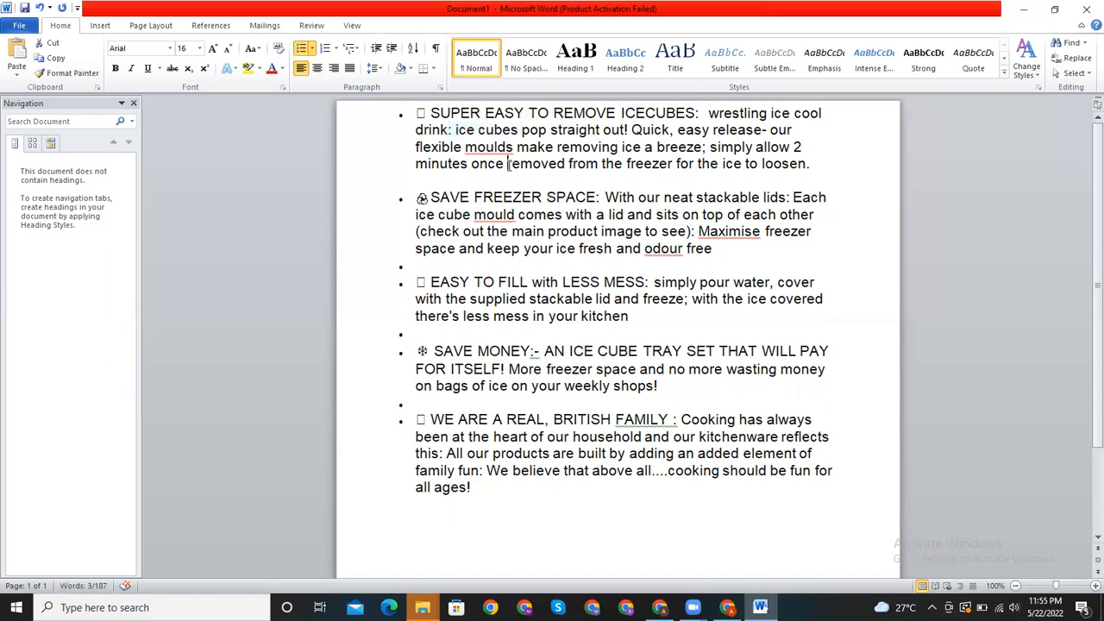
pyautogui.press('BackSpace')
pyautogui.press('BackSpace')
pyautogui.press('BackSpace')
pyautogui.press('BackSpace')
pyautogui.press('BackSpace')
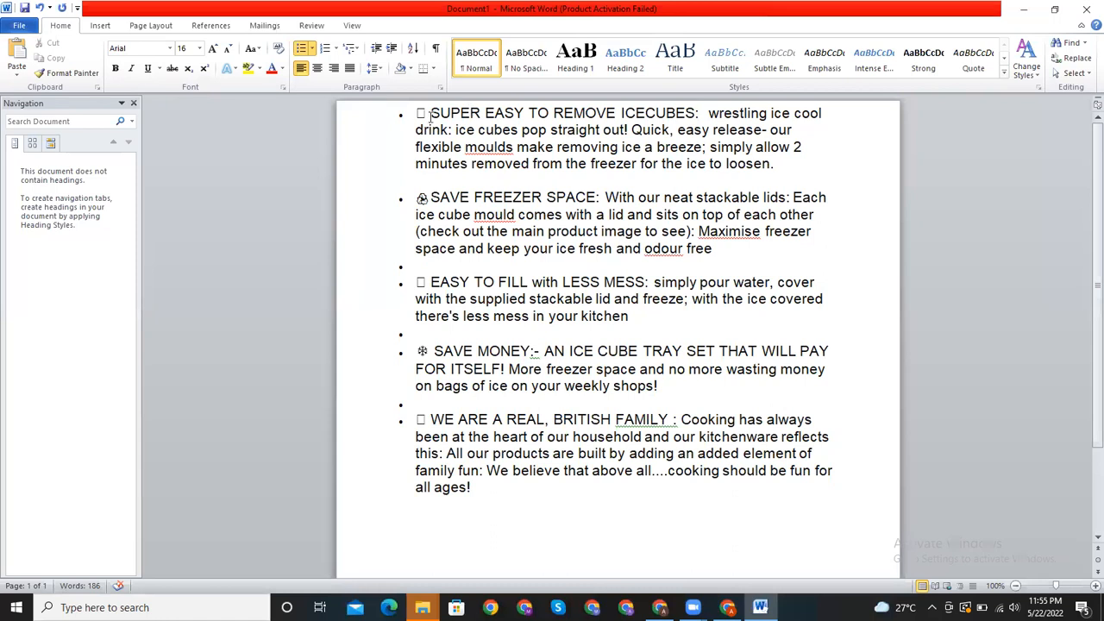
# Step: Copy "SUPER EASY" from the first bullet point to a new line below the last bullet, followed by the number 25000
pyautogui.moveTo(431, 113); pyautogui.dragTo(515, 119)
pyautogui.hotkey('ctrl', 'c')
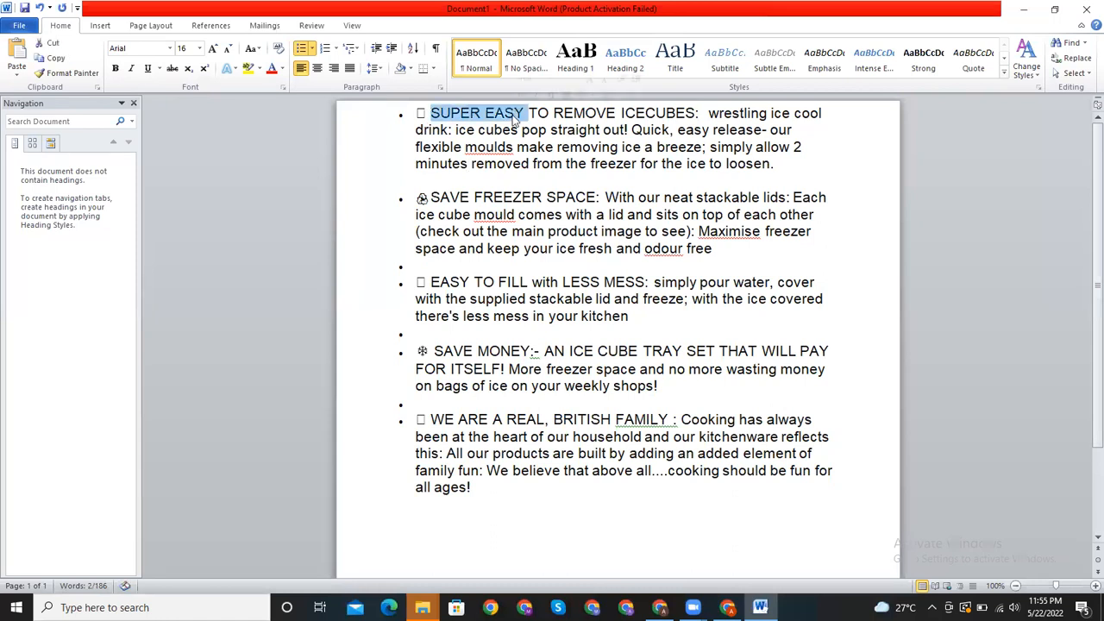
pyautogui.click(497, 494)
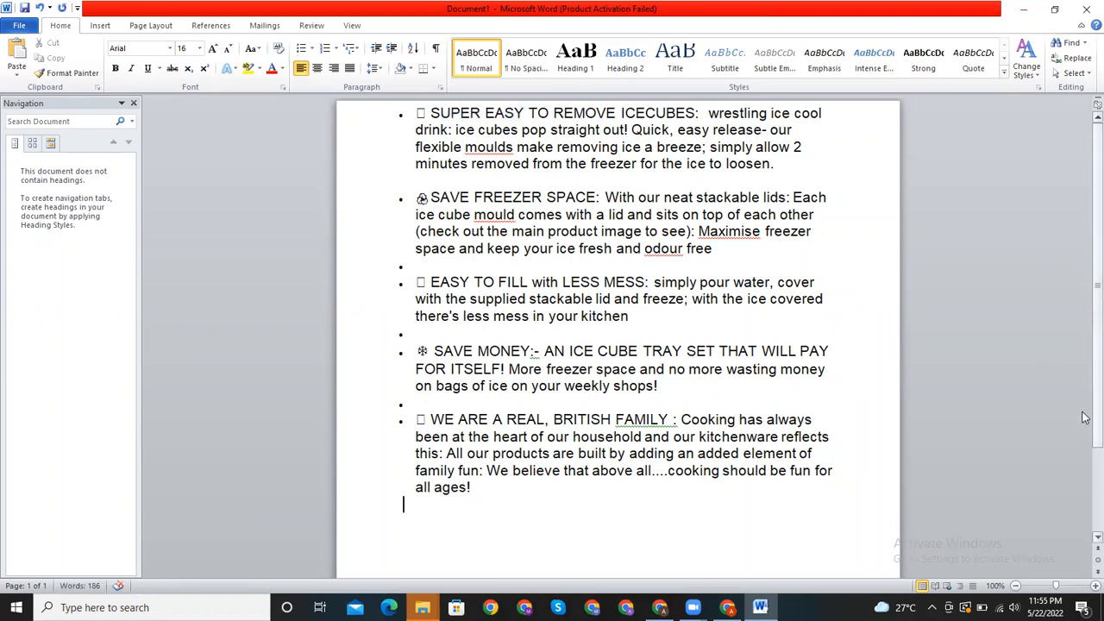
pyautogui.scroll(-2, 1086, 397)
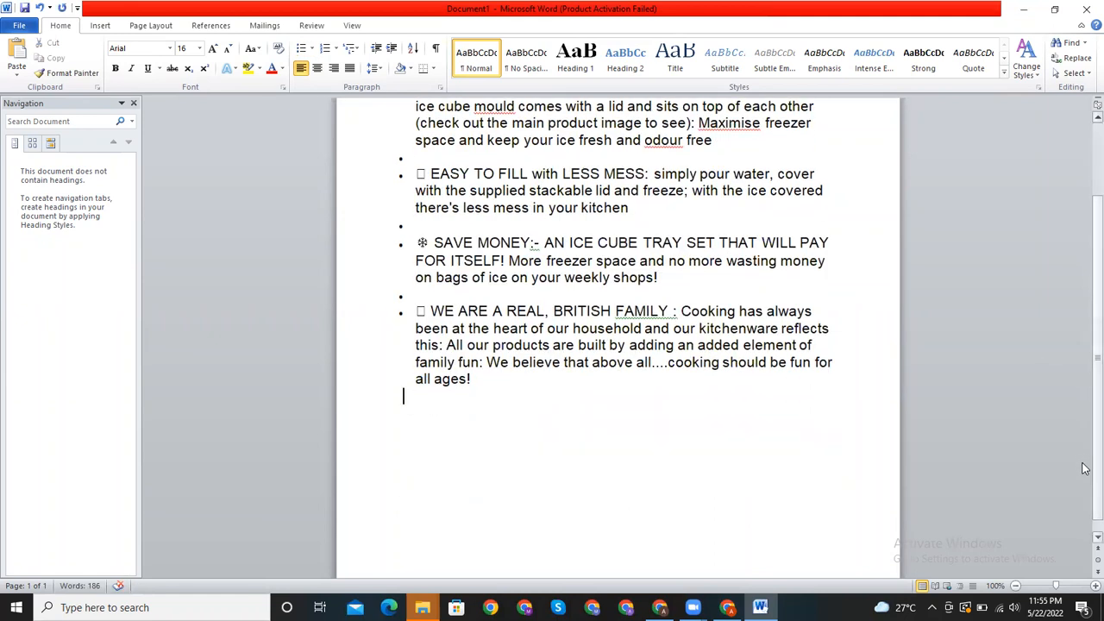
pyautogui.hotkey('ctrl', 'v')
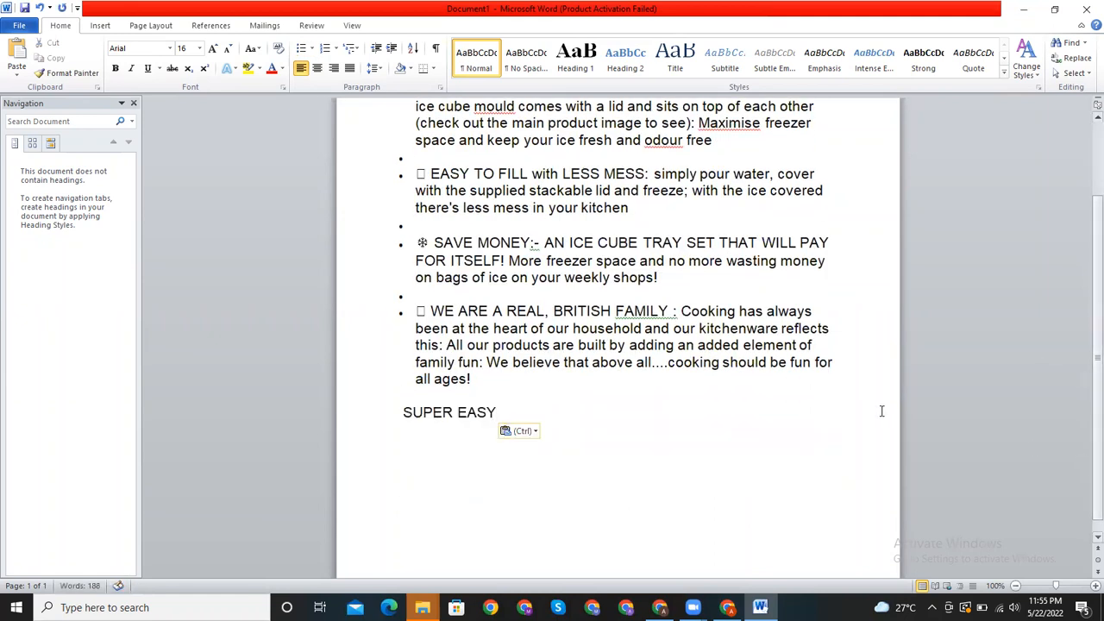
pyautogui.write('250000')
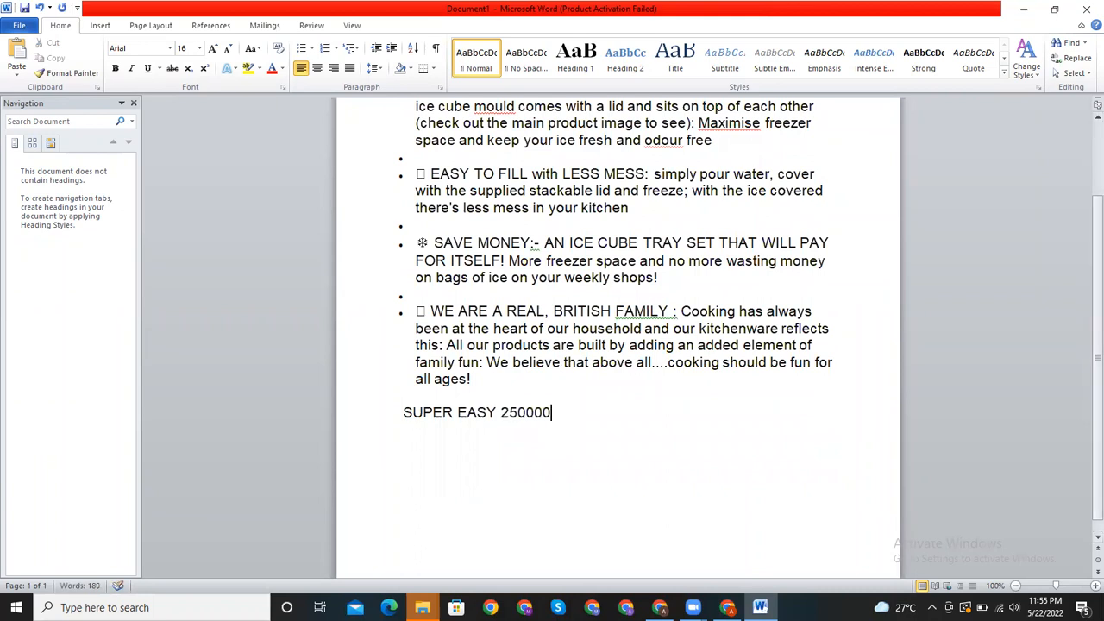
pyautogui.press('BackSpace')
pyautogui.press('Return')
# Step: Copy "REMOVE" from the first bullet point to a new line below "SUPER EASY 25000", followed by the number 20000
pyautogui.scroll(2, 1084, 149)
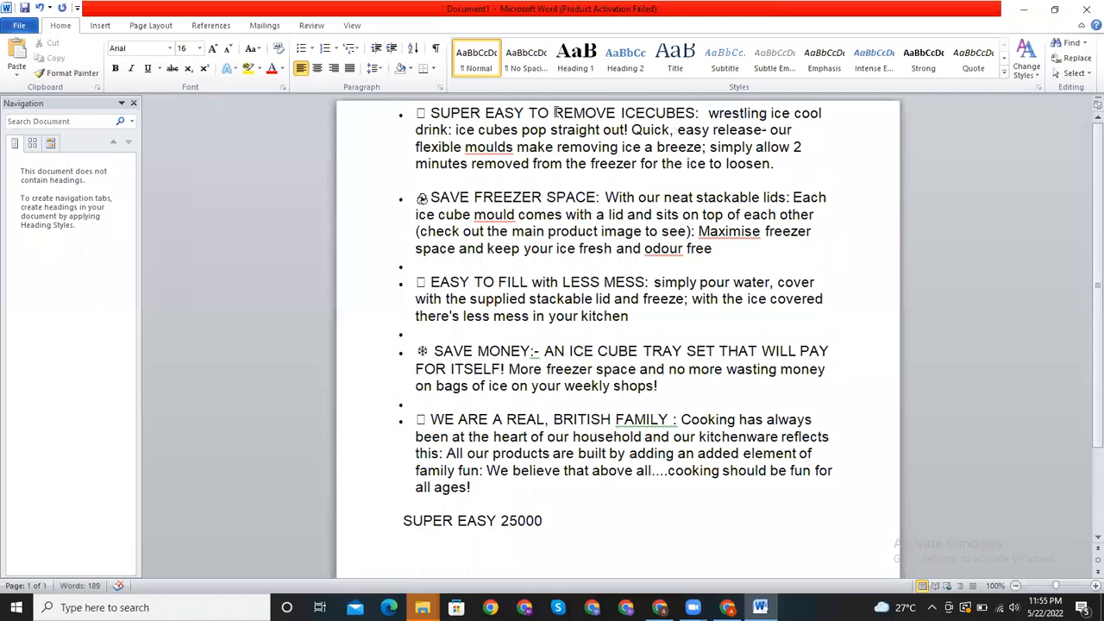
pyautogui.moveTo(555, 114); pyautogui.dragTo(617, 114)
pyautogui.hotkey('ctrl', 'c')
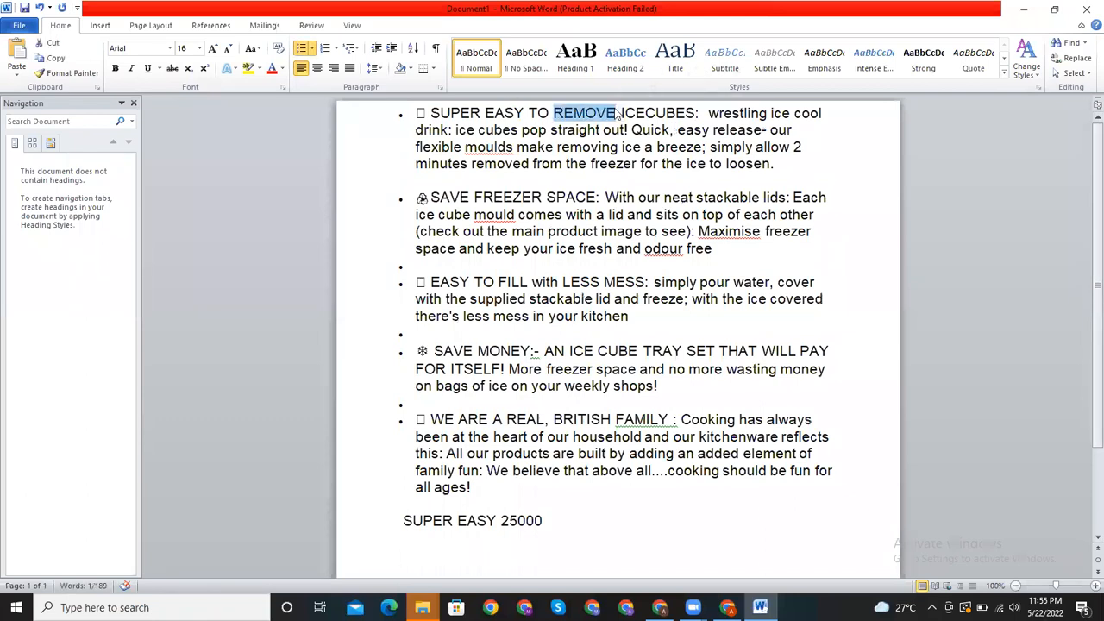
pyautogui.scroll(-3, 663, 390)
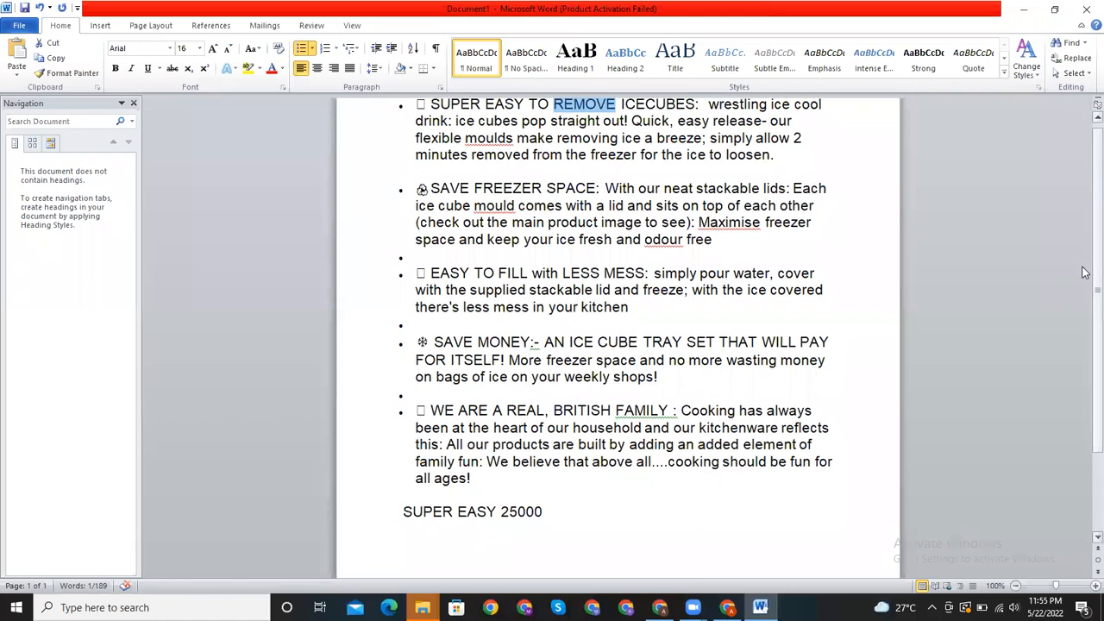
pyautogui.click(614, 402)
pyautogui.press('Return')
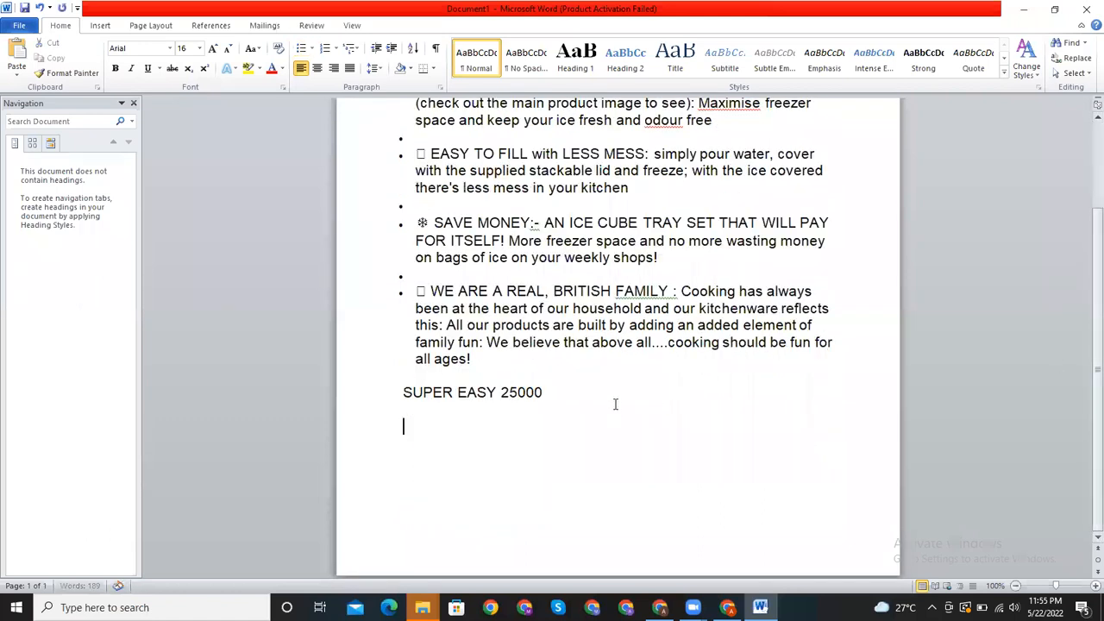
pyautogui.hotkey('ctrl', 'v')
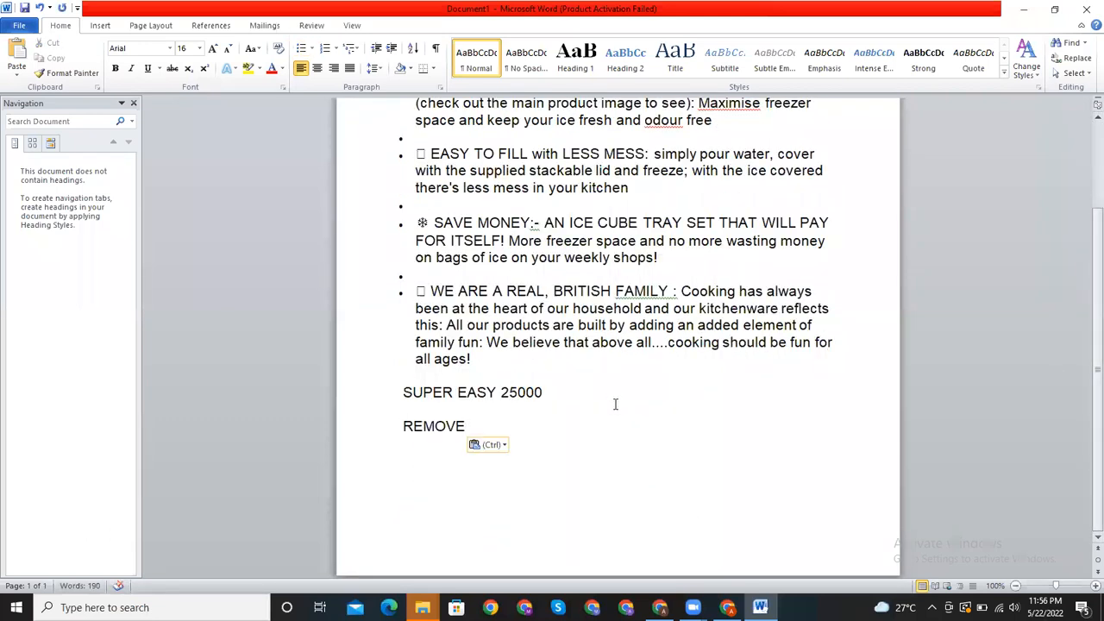
pyautogui.write('20000')
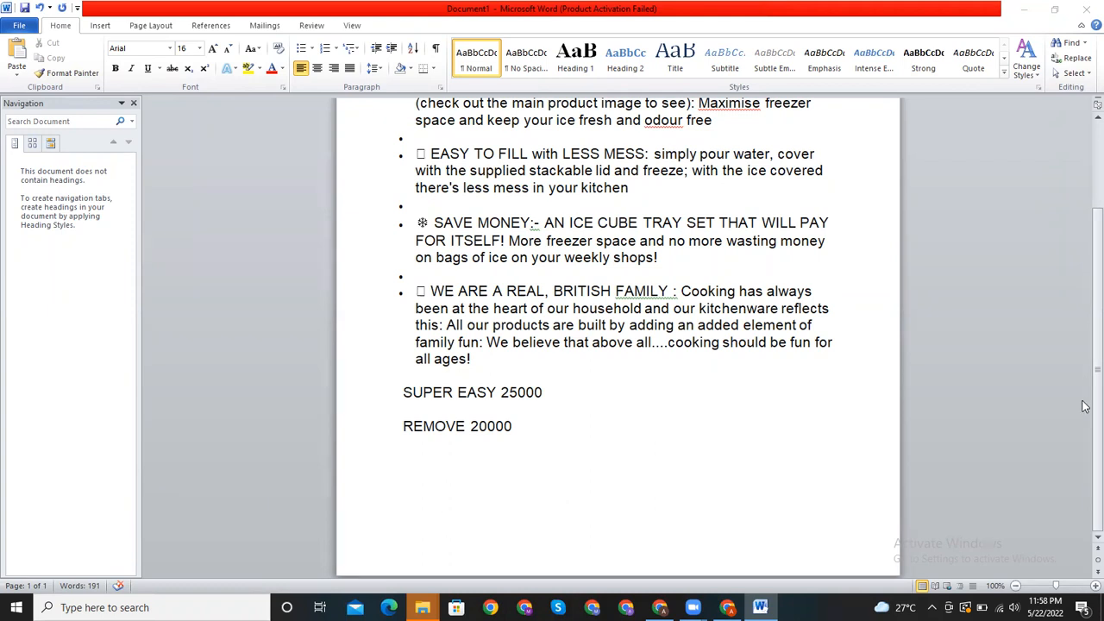
# Step: Insert an extra empty line between the last bullet point and the "SUPER EASY 25000" line
pyautogui.scroll(2, 712, 289)
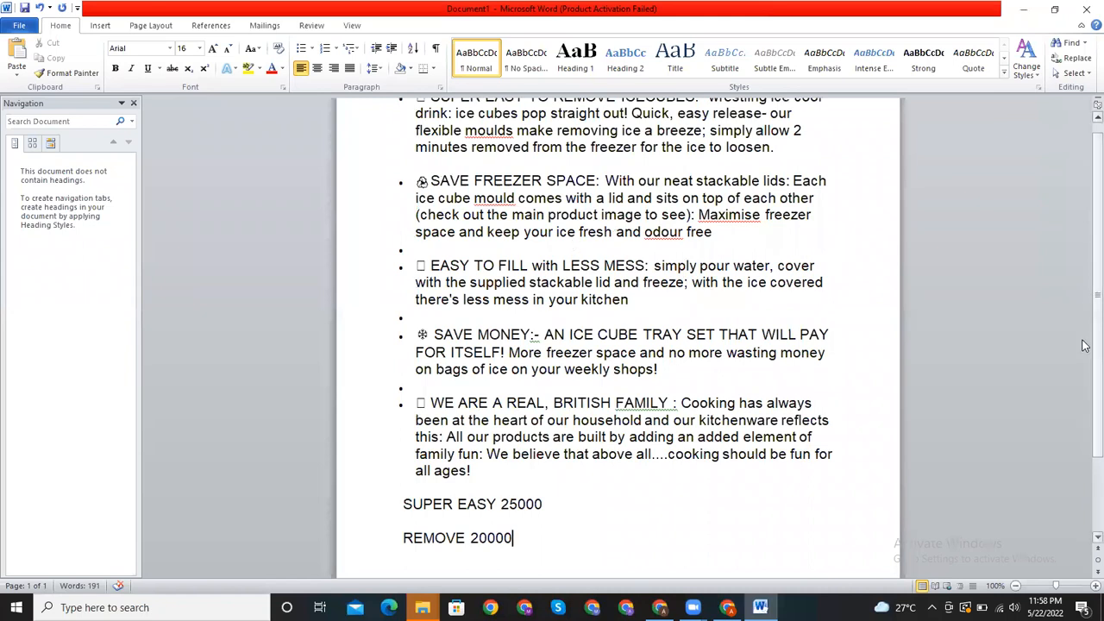
pyautogui.scroll(1, 1085, 276)
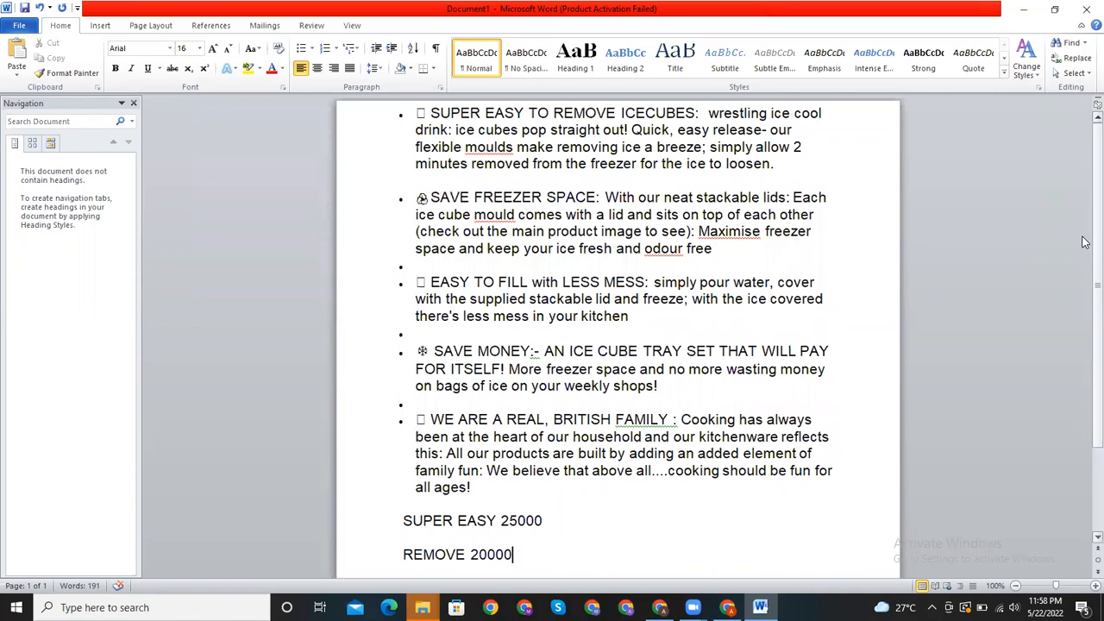
pyautogui.click(779, 164)
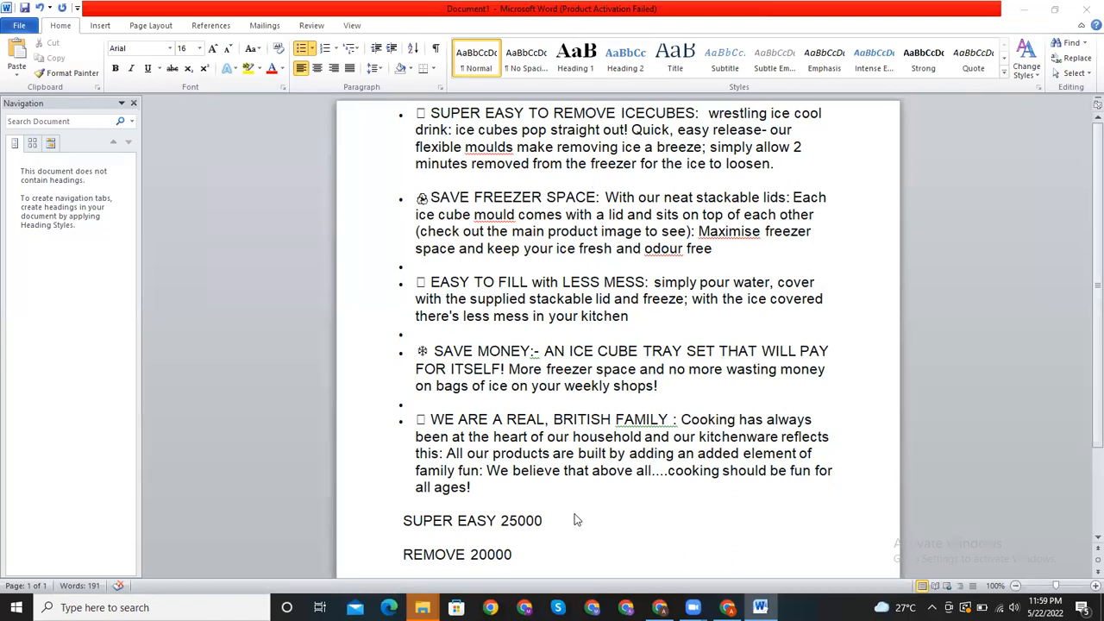
pyautogui.click(542, 506)
pyautogui.press('Return')
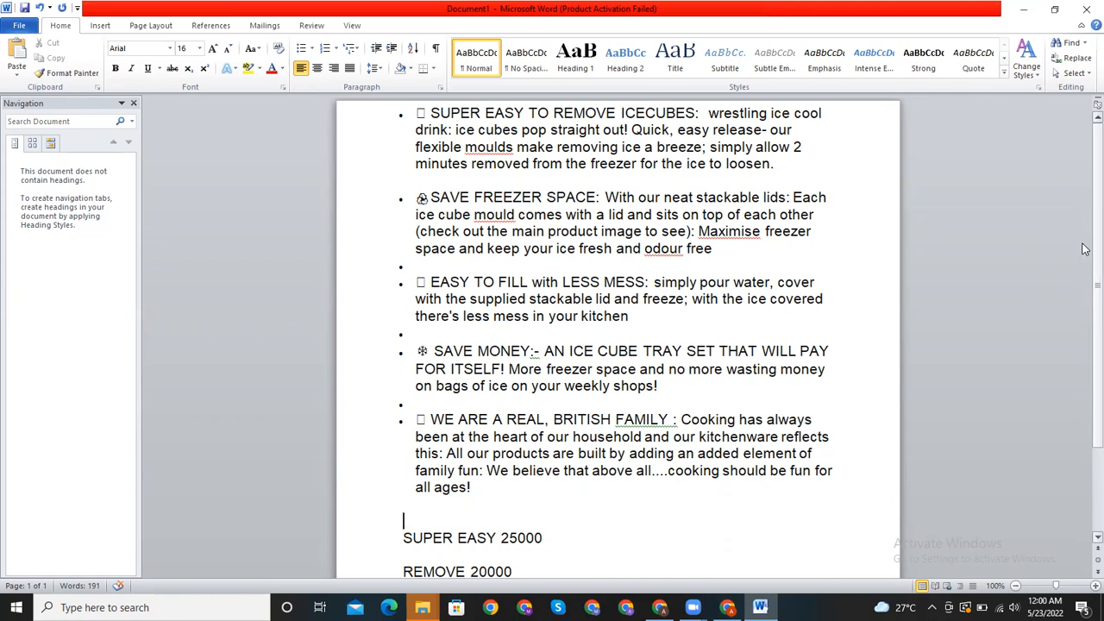
# Step: Delete the word "TO" before "REMOVE ICECUBES" in the heading of the first bullet point
pyautogui.scroll(-1, 820, 224)
pyautogui.scroll(1, 656, 181)
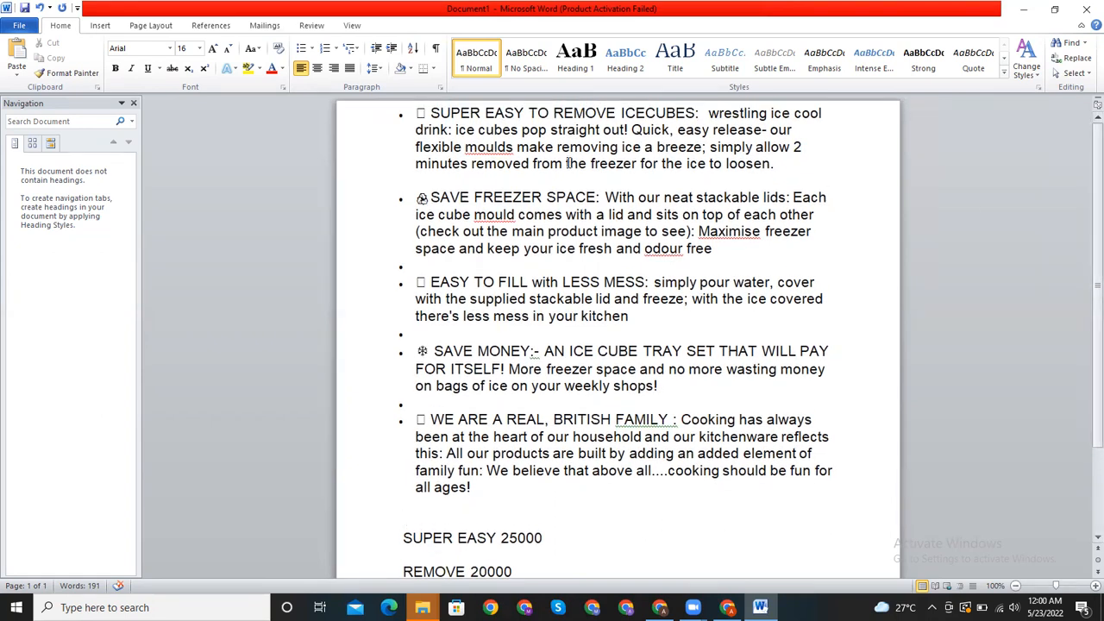
pyautogui.click(550, 113)
pyautogui.press('BackSpace')
pyautogui.press('BackSpace')
pyautogui.press('BackSpace')
# Step: Review the five edited bullet points and the numbered keywords below them, including the word "REMOVE" in the first heading
pyautogui.moveTo(528, 113); pyautogui.dragTo(768, 128)
pyautogui.scroll(-3, 463, 457)
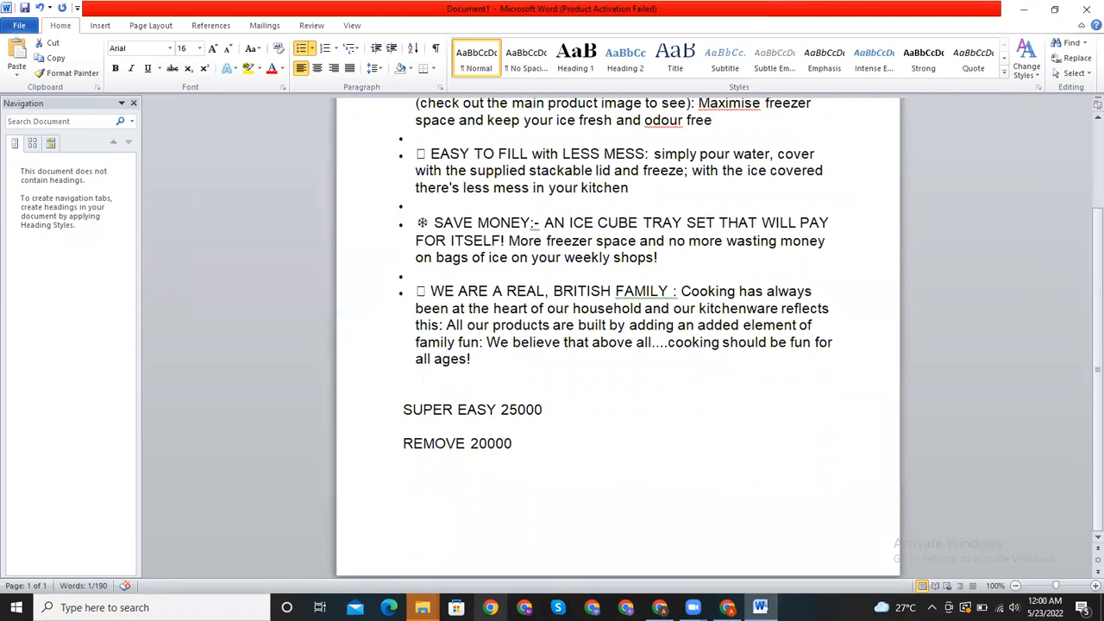
pyautogui.scroll(3, 1005, 516)
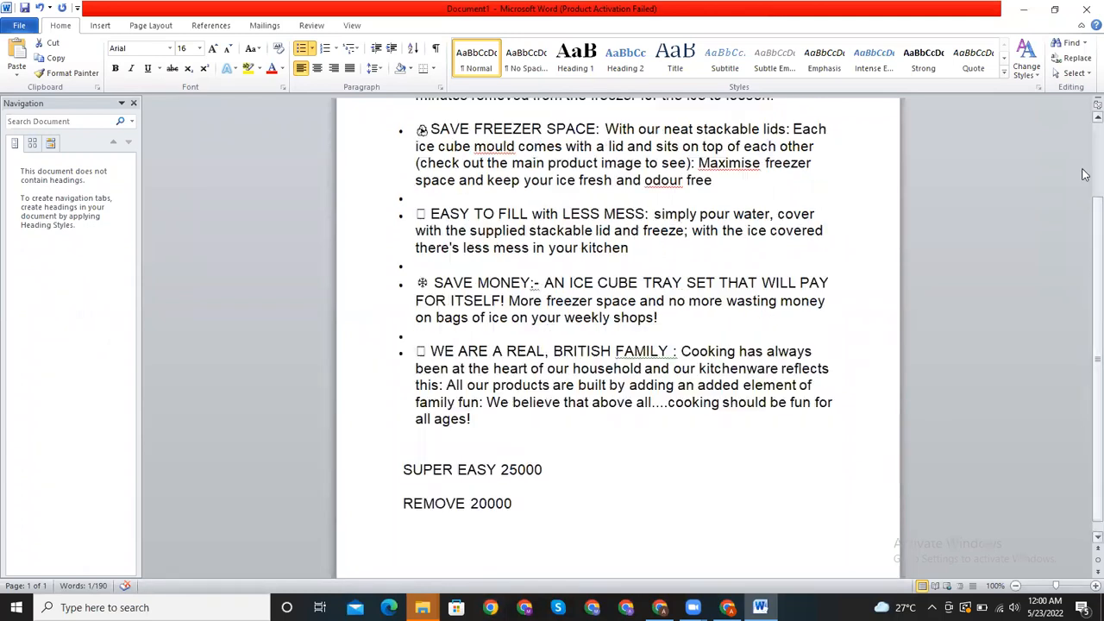
pyautogui.moveTo(411, 115); pyautogui.dragTo(487, 493)
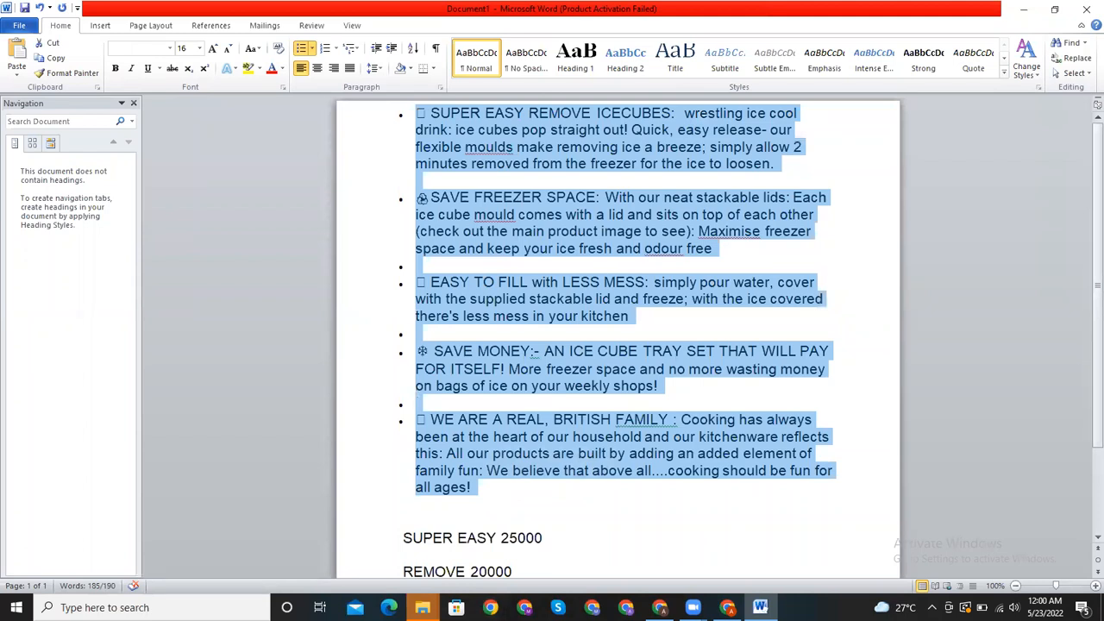
pyautogui.press('Right')
pyautogui.moveTo(411, 113); pyautogui.dragTo(494, 508)
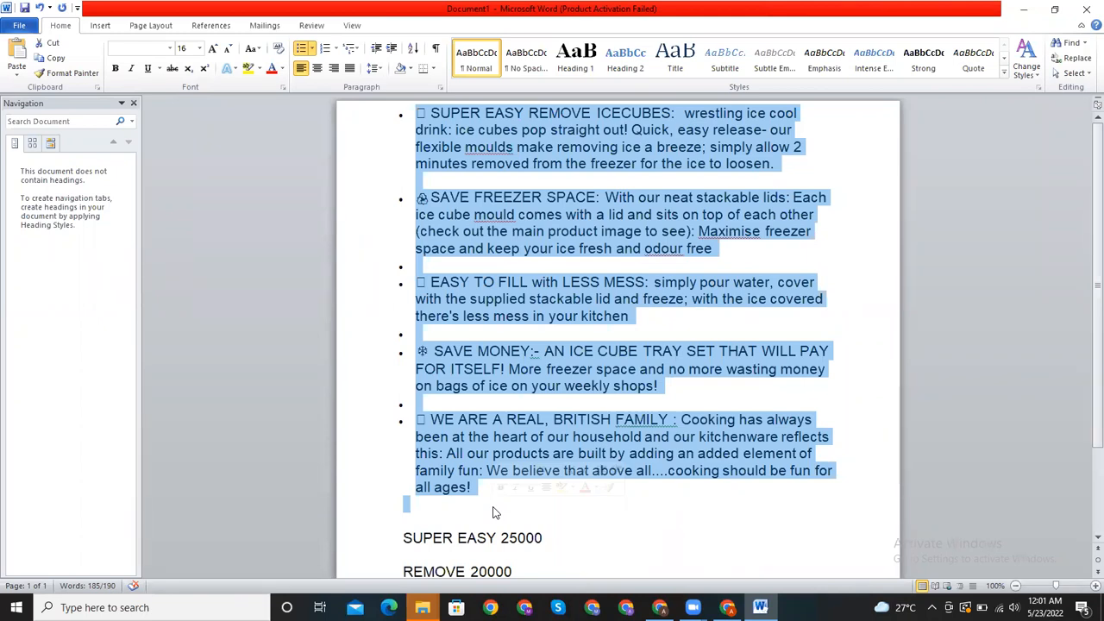
pyautogui.click(415, 116)
pyautogui.hotkey('shift', 'Right')
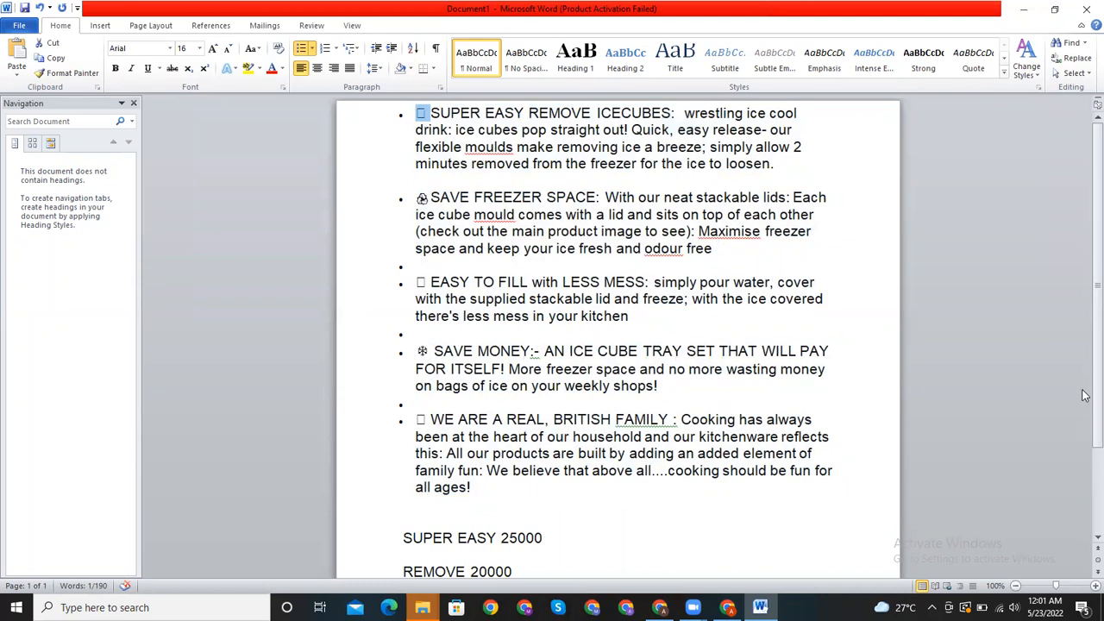
pyautogui.scroll(-3, 1086, 396)
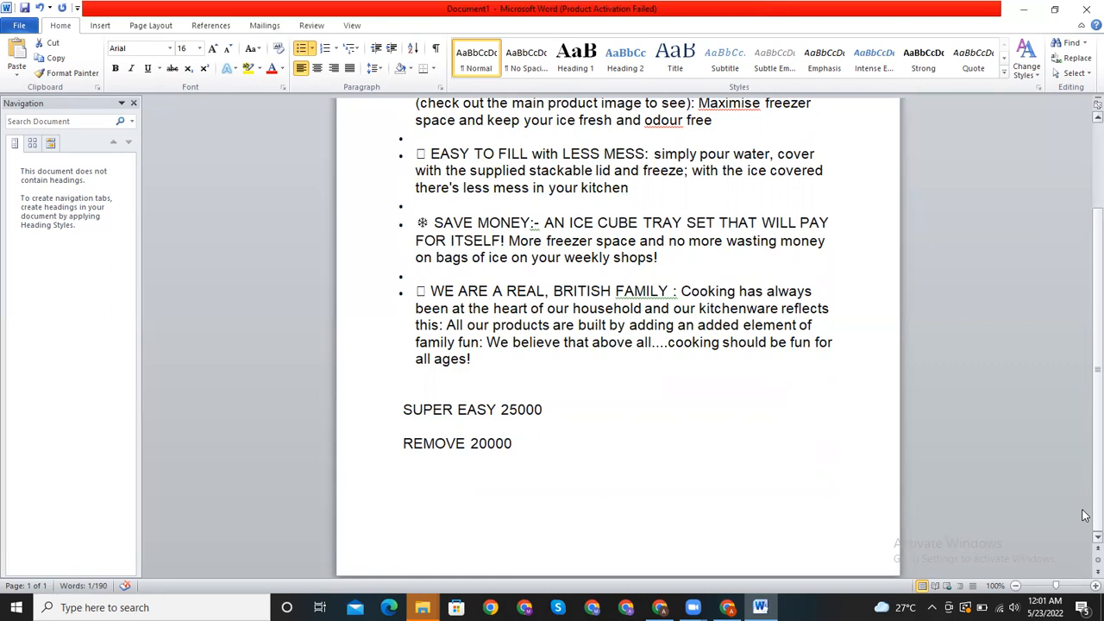
pyautogui.scroll(3, 1086, 515)
pyautogui.scroll(-3, 1085, 432)
pyautogui.scroll(3, 1085, 521)
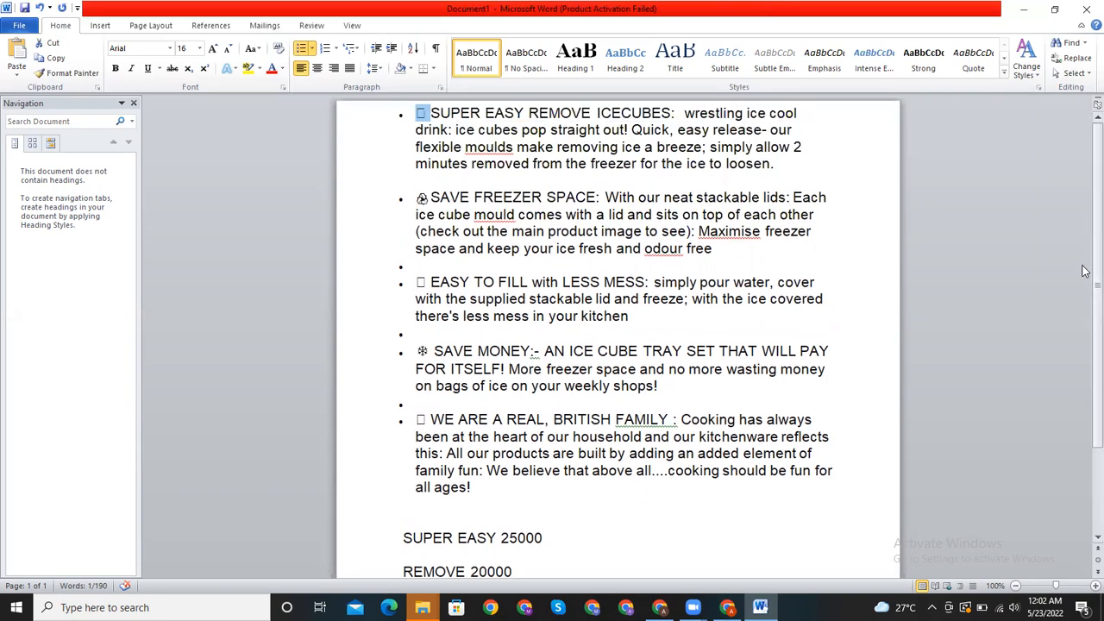
pyautogui.moveTo(417, 126); pyautogui.dragTo(505, 423)
pyautogui.click(540, 503)
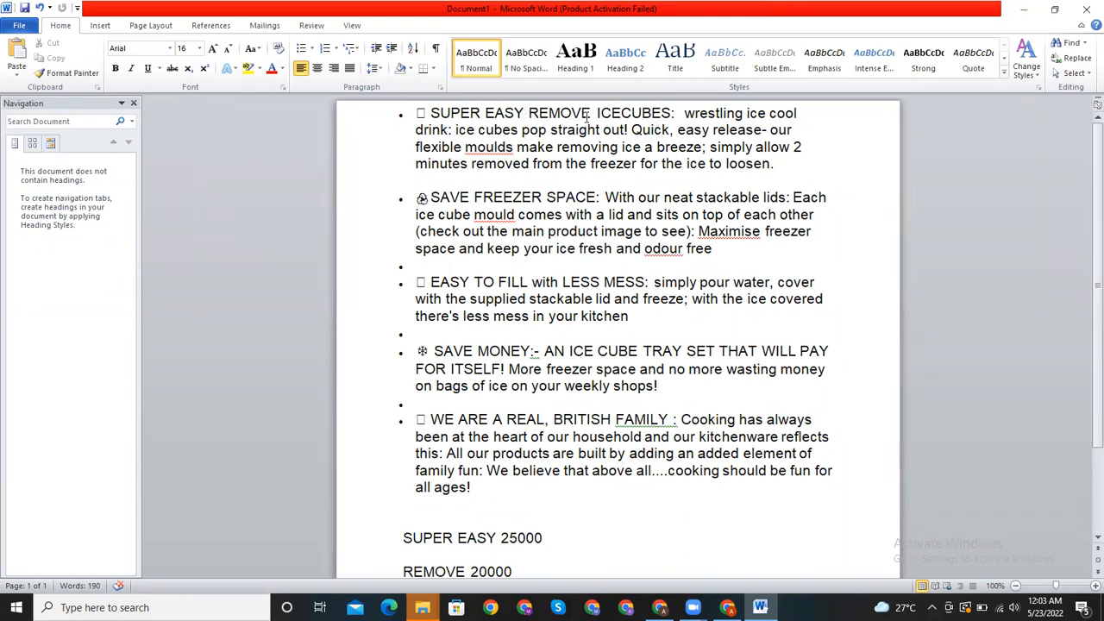
pyautogui.moveTo(592, 113); pyautogui.dragTo(528, 109)
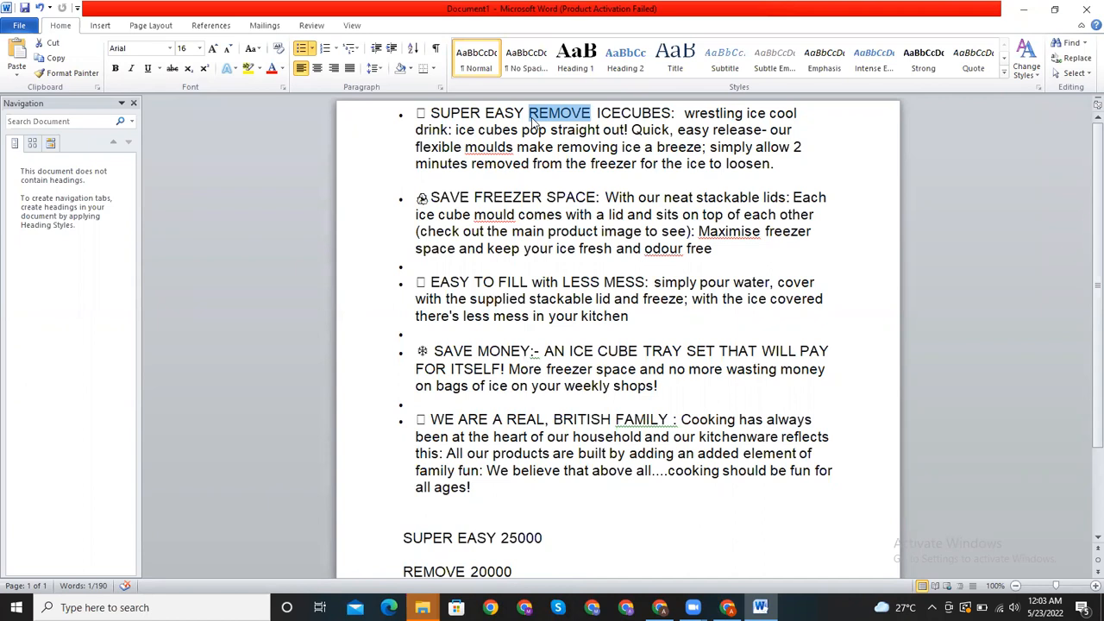
# Step: Remove the bullet markers from the three empty lines between the second, third, fourth and fifth bullet points
pyautogui.click(572, 265)
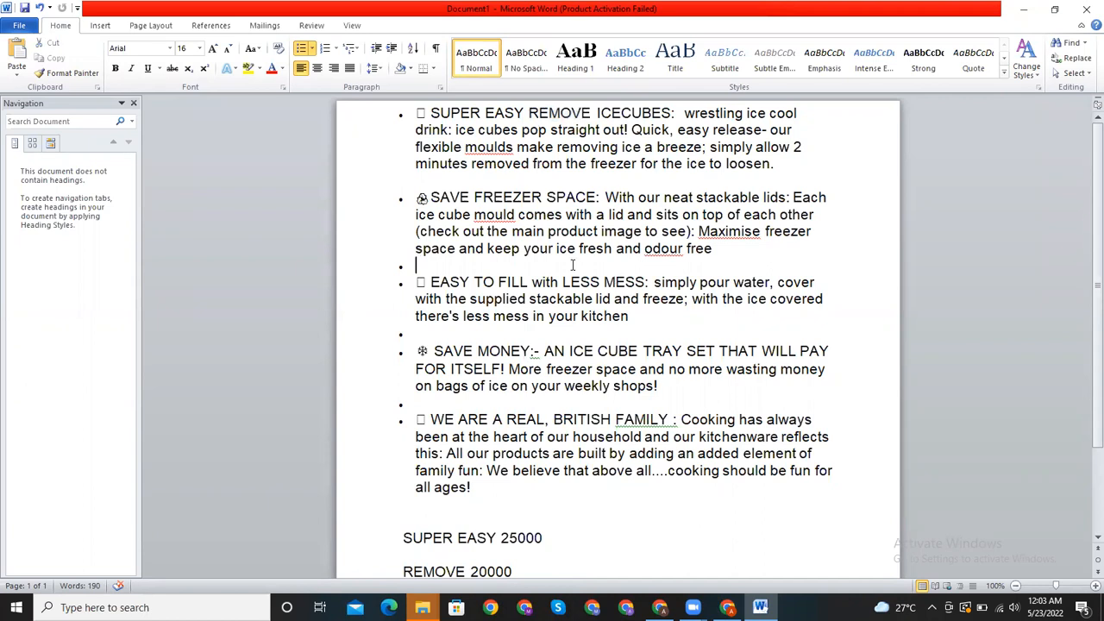
pyautogui.press('BackSpace')
pyautogui.click(415, 333)
pyautogui.press('BackSpace')
pyautogui.click(420, 407)
pyautogui.press('BackSpace')
pyautogui.scroll(-2, 1085, 168)
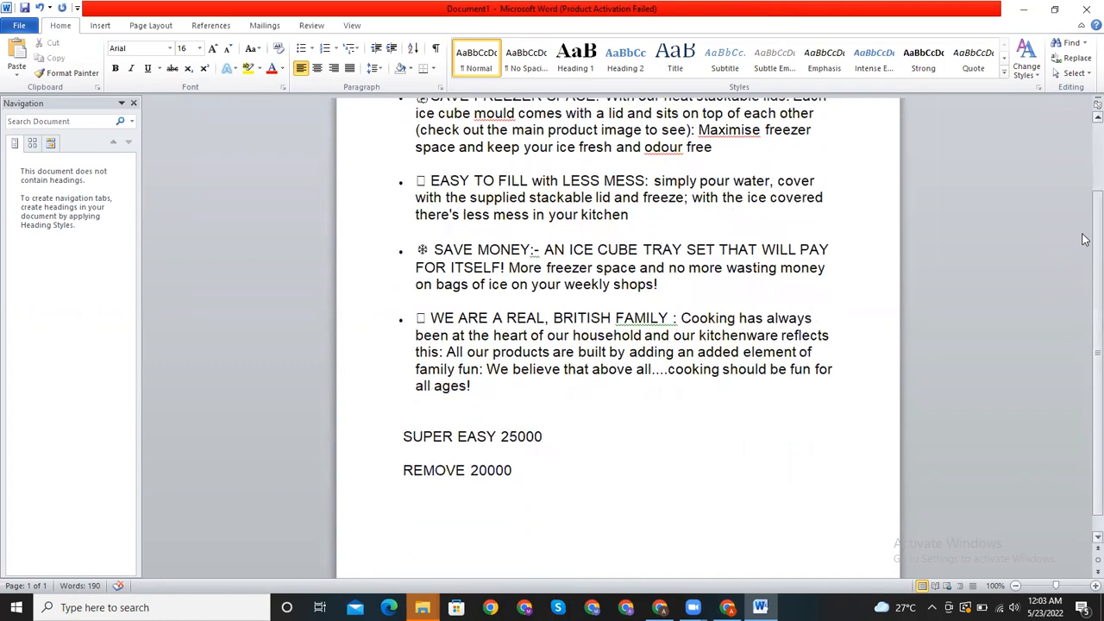
pyautogui.scroll(2, 1085, 160)
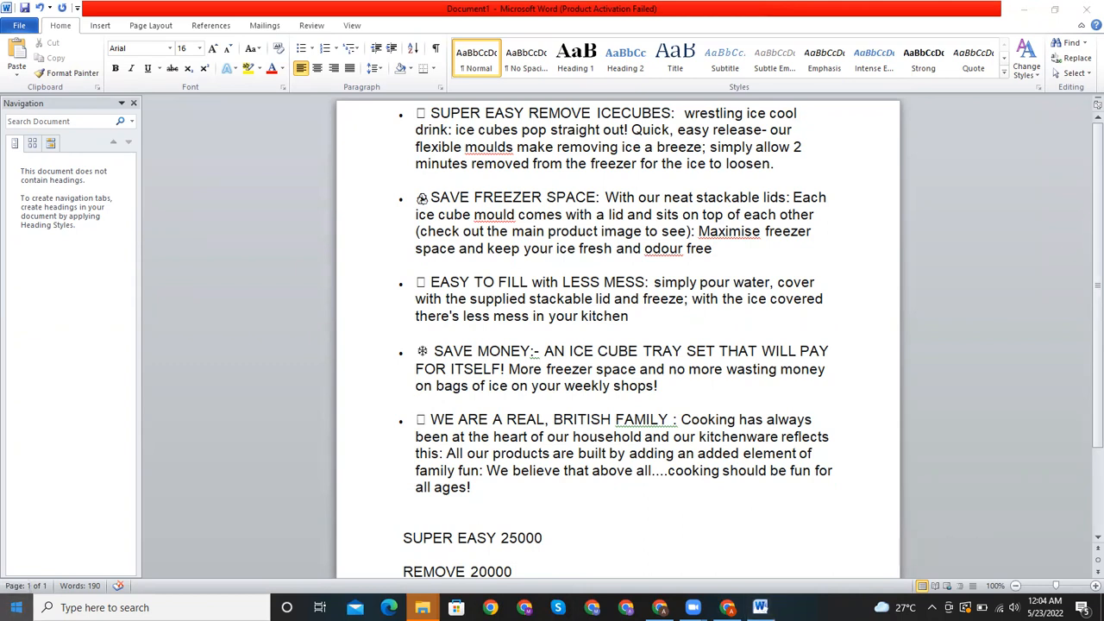
# Step: Open a new blank document in Microsoft Word 2010 and set its font size to 28
pyautogui.click(16, 606)
pyautogui.write('word')
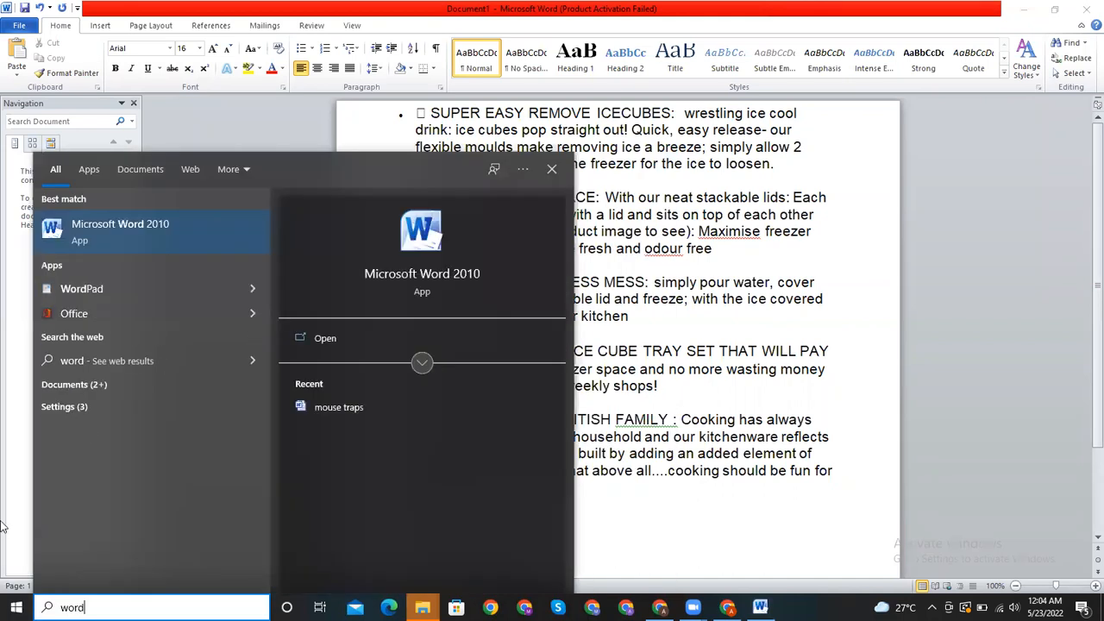
pyautogui.click(204, 244)
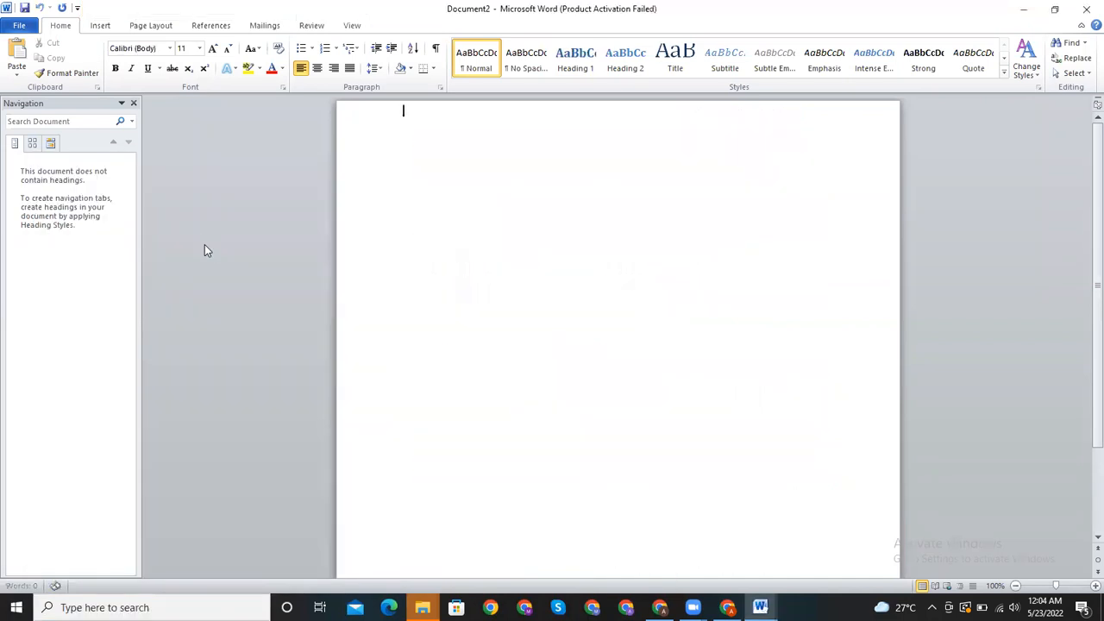
pyautogui.click(200, 48)
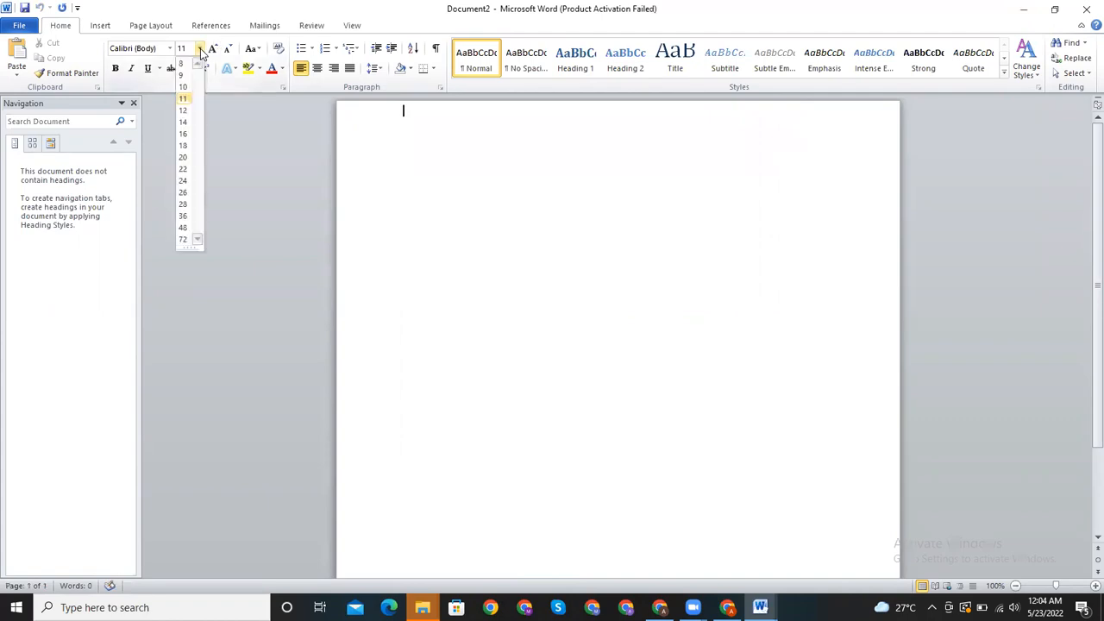
pyautogui.click(183, 205)
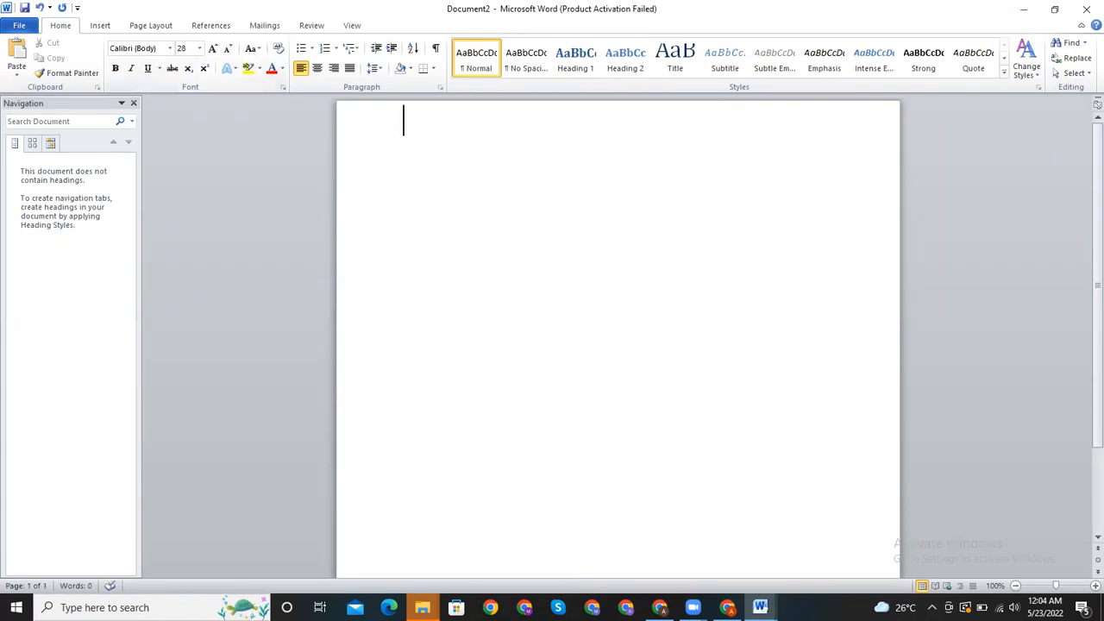
# Step: Switch to Chrome and close the BarCraft ice cube tray page and the empty new tab
pyautogui.click(727, 607)
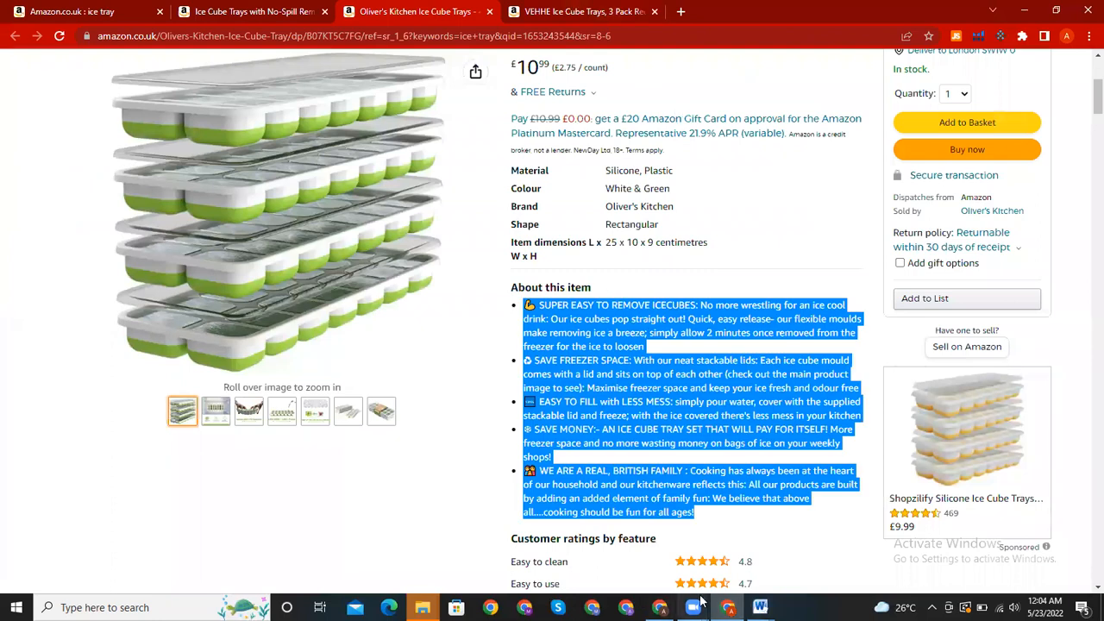
pyautogui.click(661, 607)
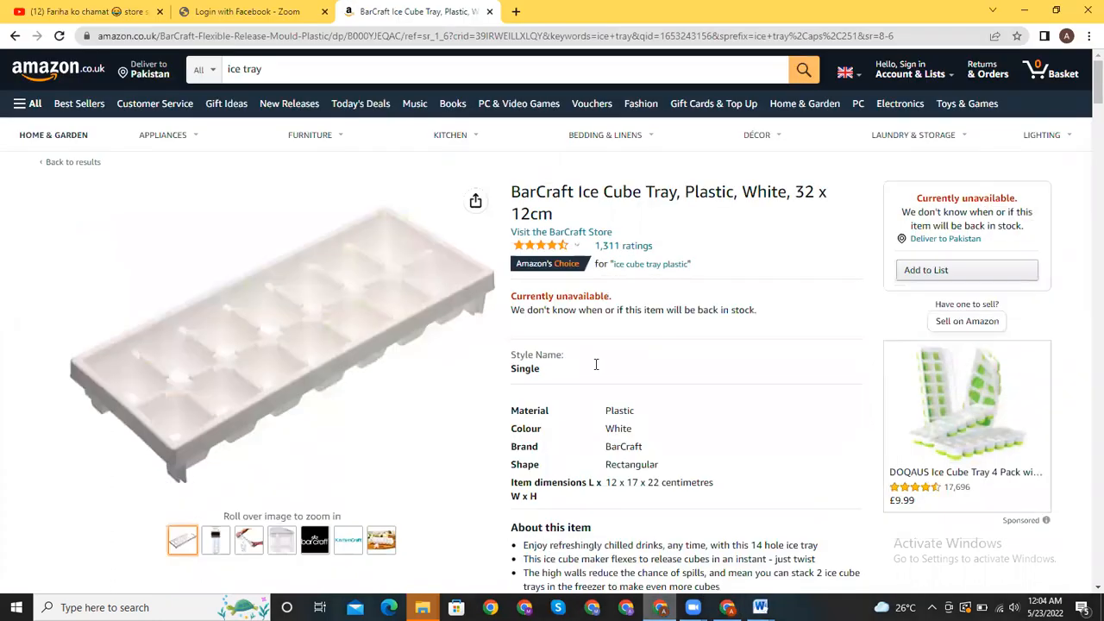
pyautogui.click(312, 9)
pyautogui.click(409, 12)
pyautogui.click(518, 12)
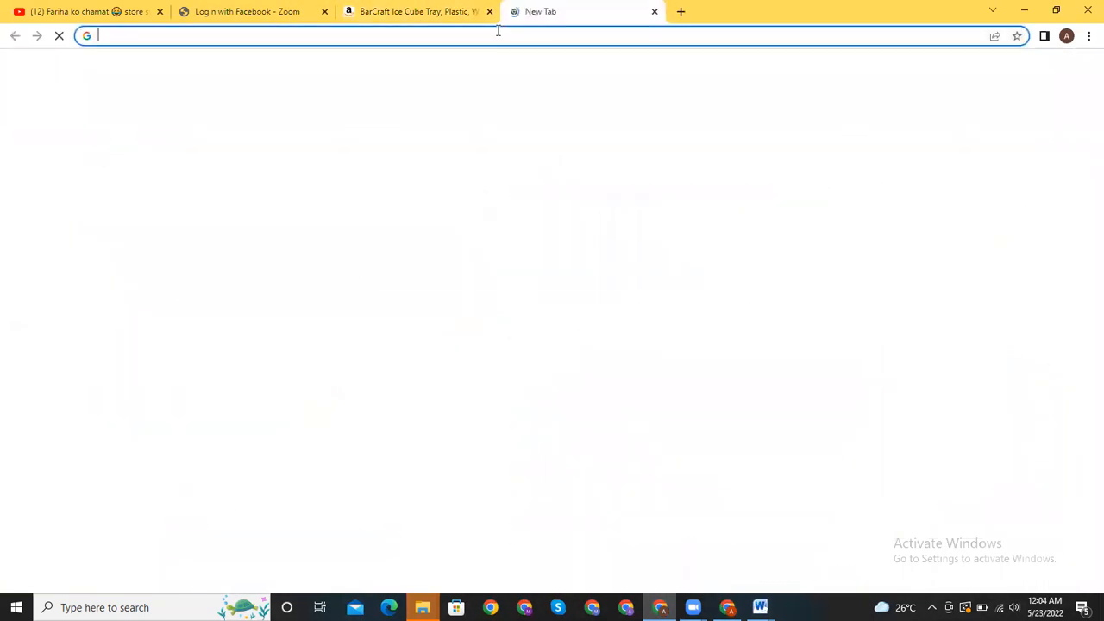
pyautogui.click(496, 35)
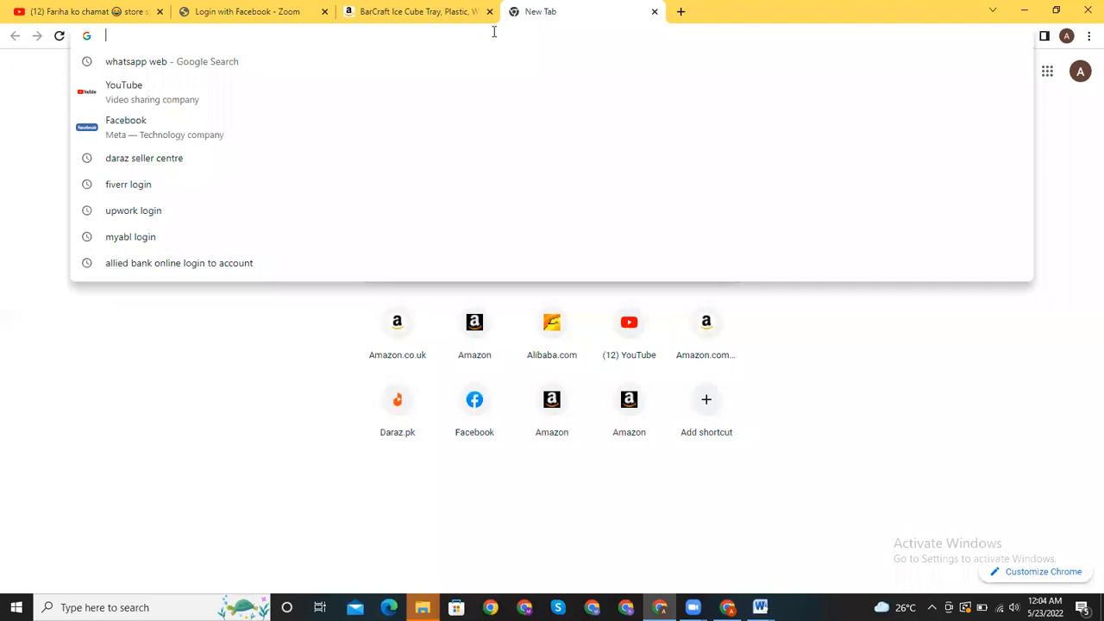
pyautogui.click(389, 6)
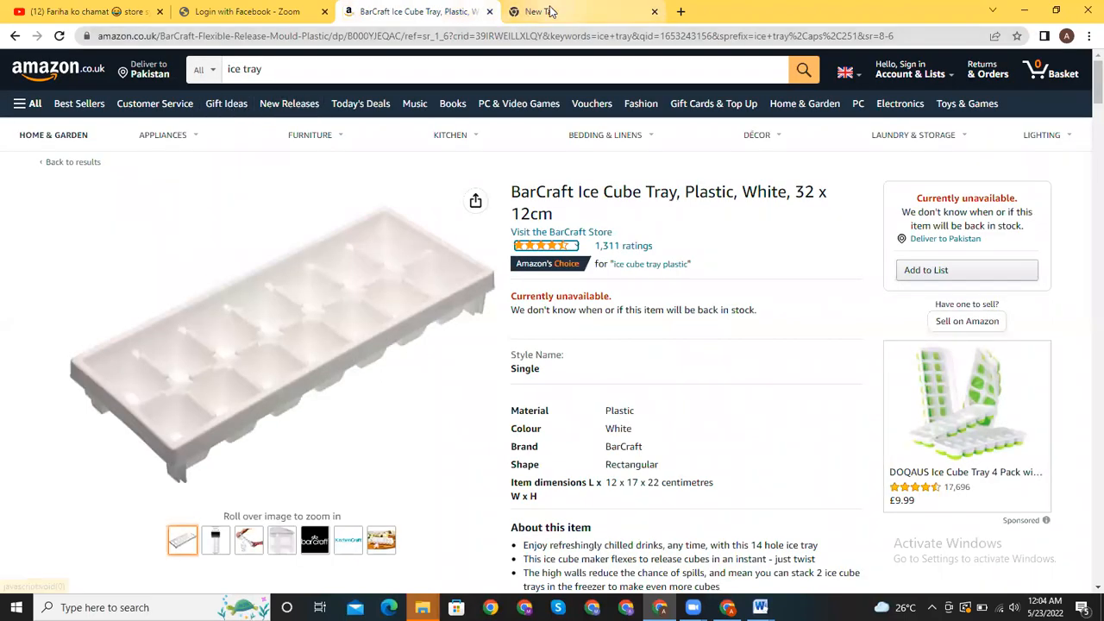
pyautogui.click(490, 11)
pyautogui.click(489, 12)
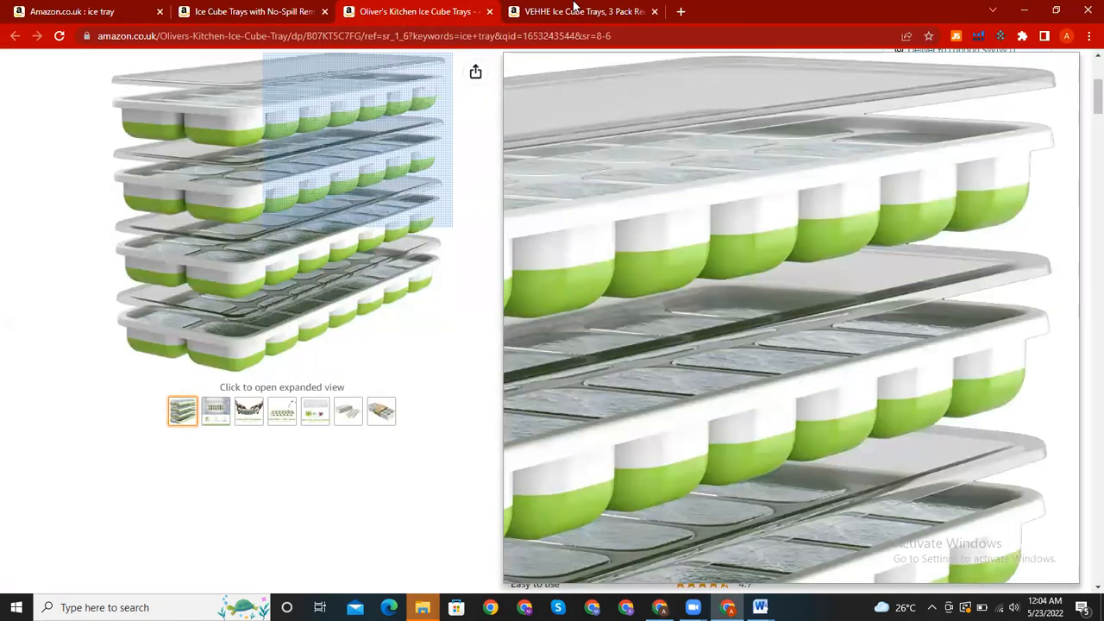
# Step: Compare the open Amazon listings for the yiyicas, Oliver's Kitchen and VEHHE ice cube trays
pyautogui.click(243, 8)
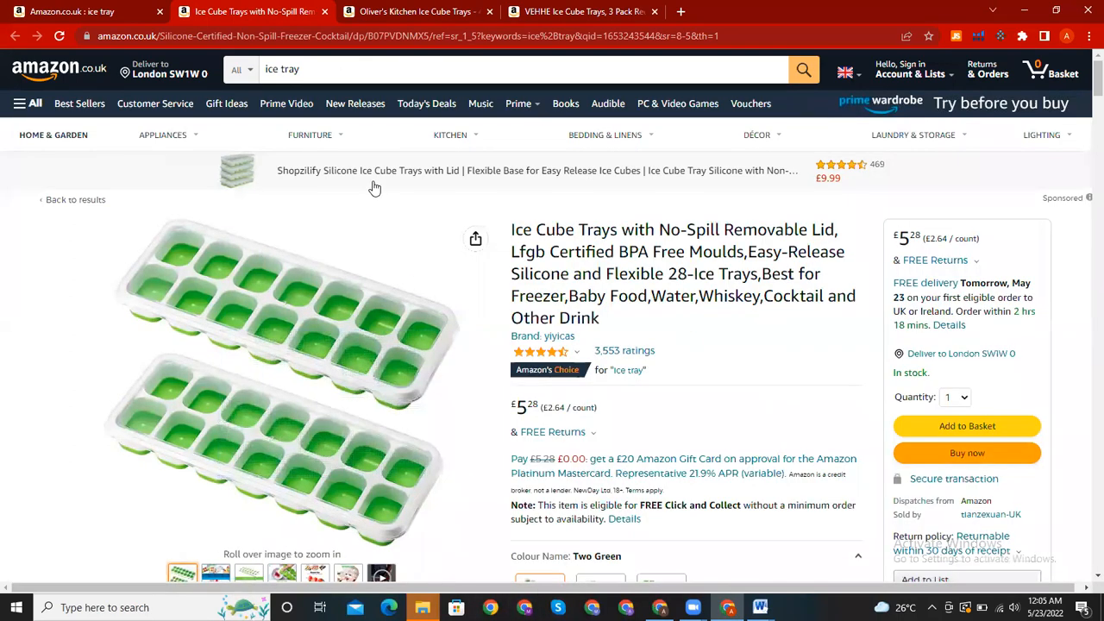
pyautogui.click(342, 72)
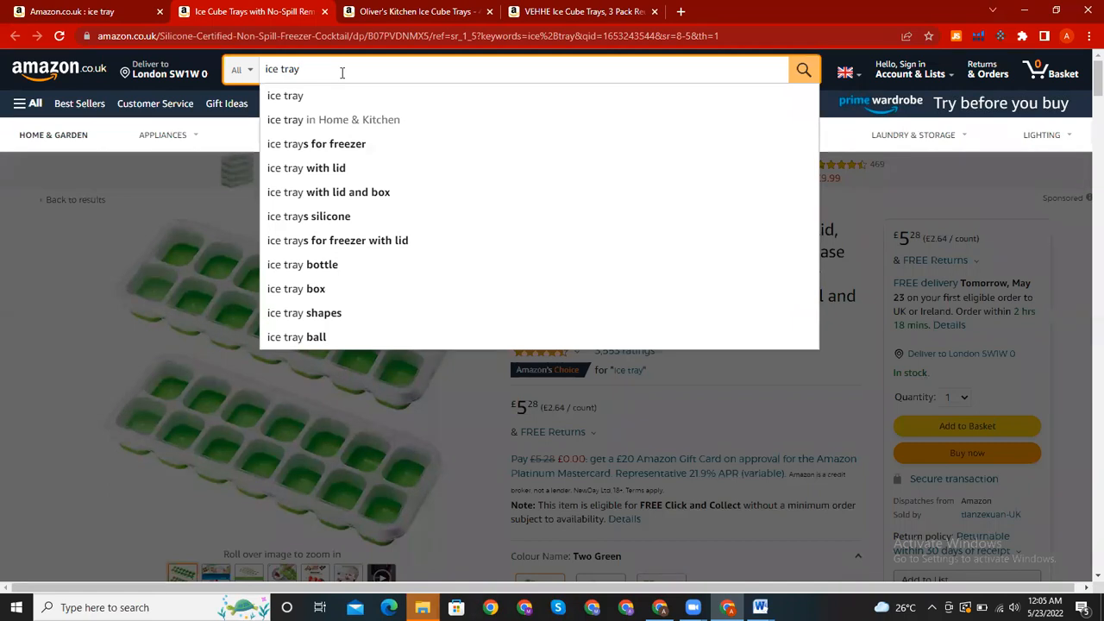
pyautogui.click(420, 10)
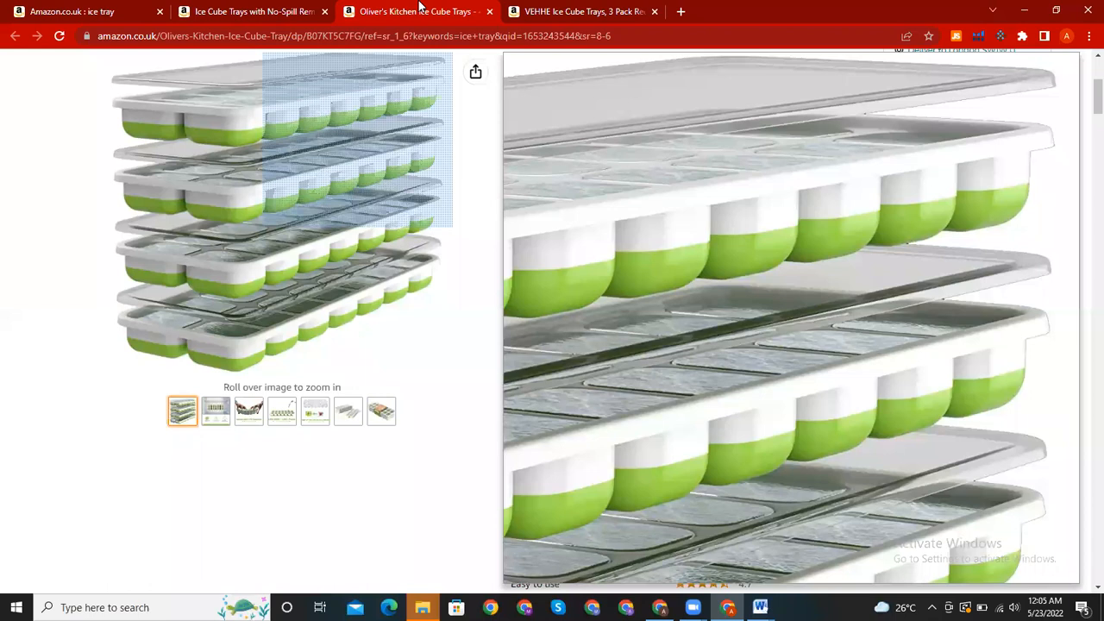
pyautogui.click(261, 10)
pyautogui.click(423, 10)
pyautogui.click(542, 8)
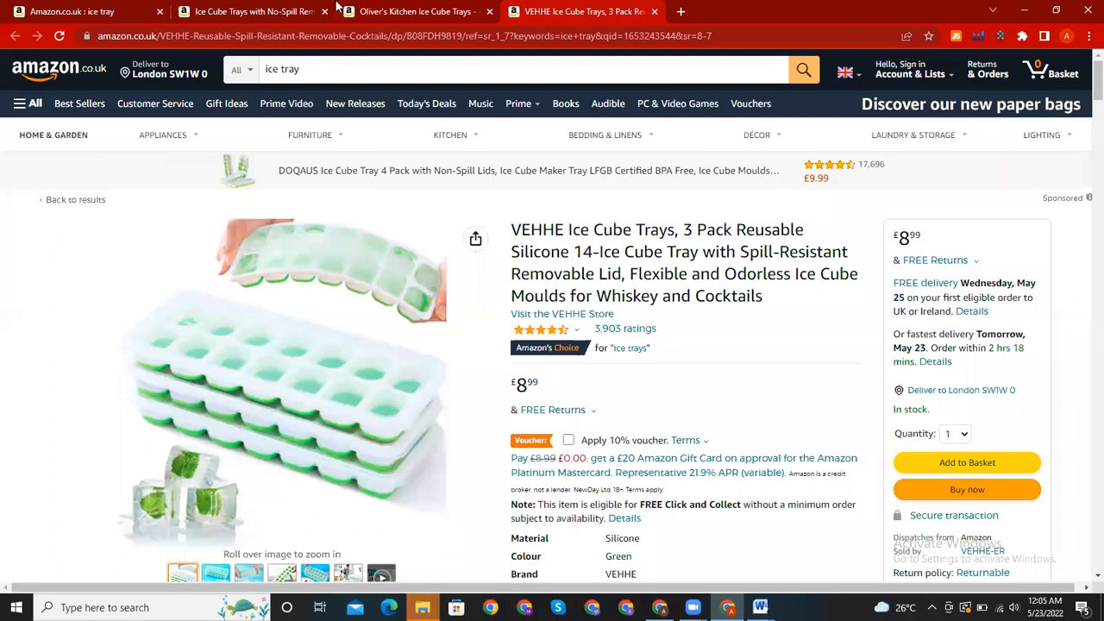
pyautogui.click(274, 7)
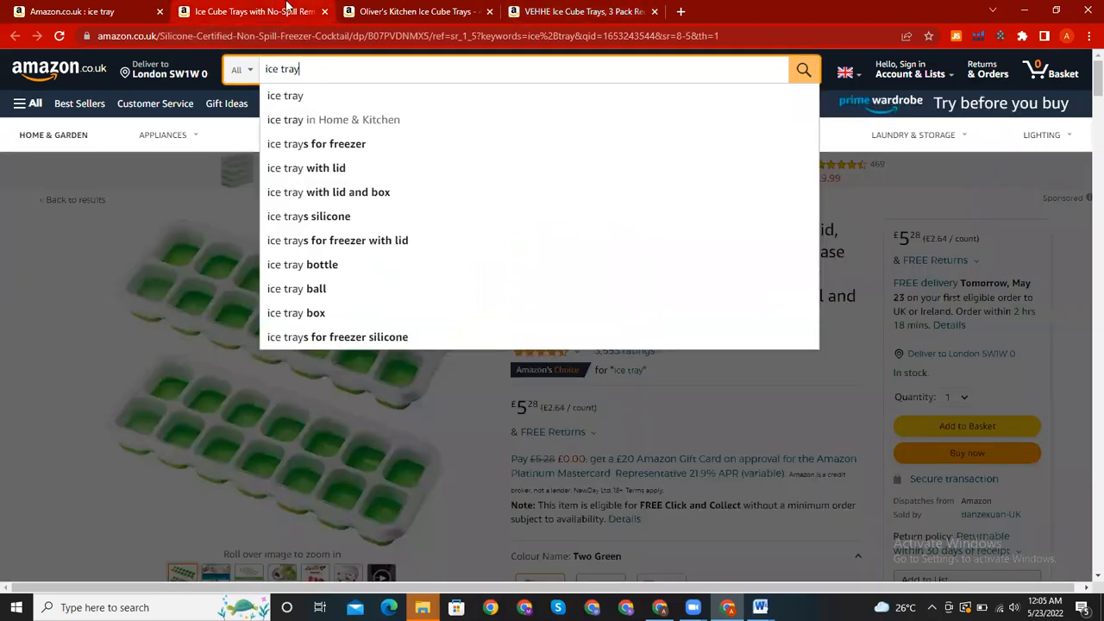
# Step: Minimize the other Chrome window and show the yiyicas ice cube tray listing in a maximized window
pyautogui.doubleClick(819, 7)
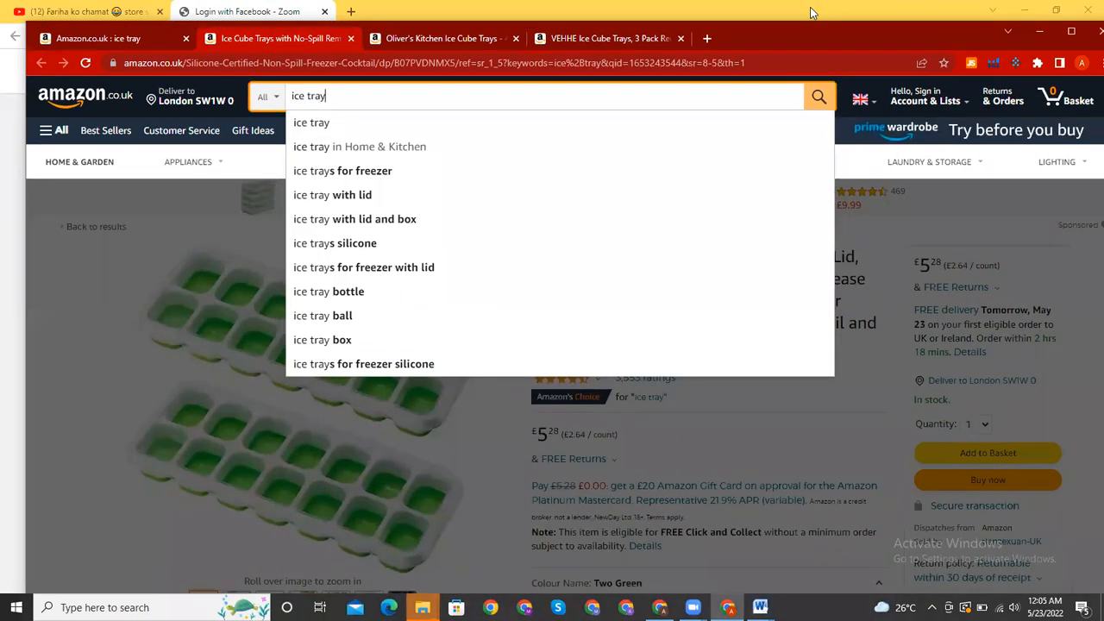
pyautogui.click(820, 7)
pyautogui.click(1044, 5)
pyautogui.click(1024, 8)
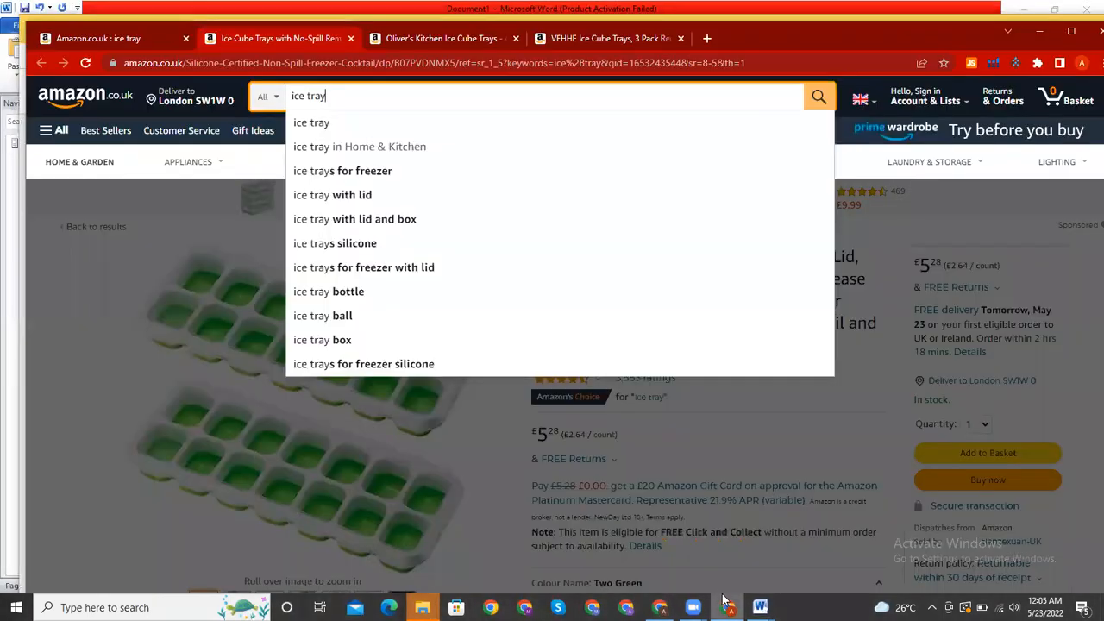
pyautogui.click(911, 200)
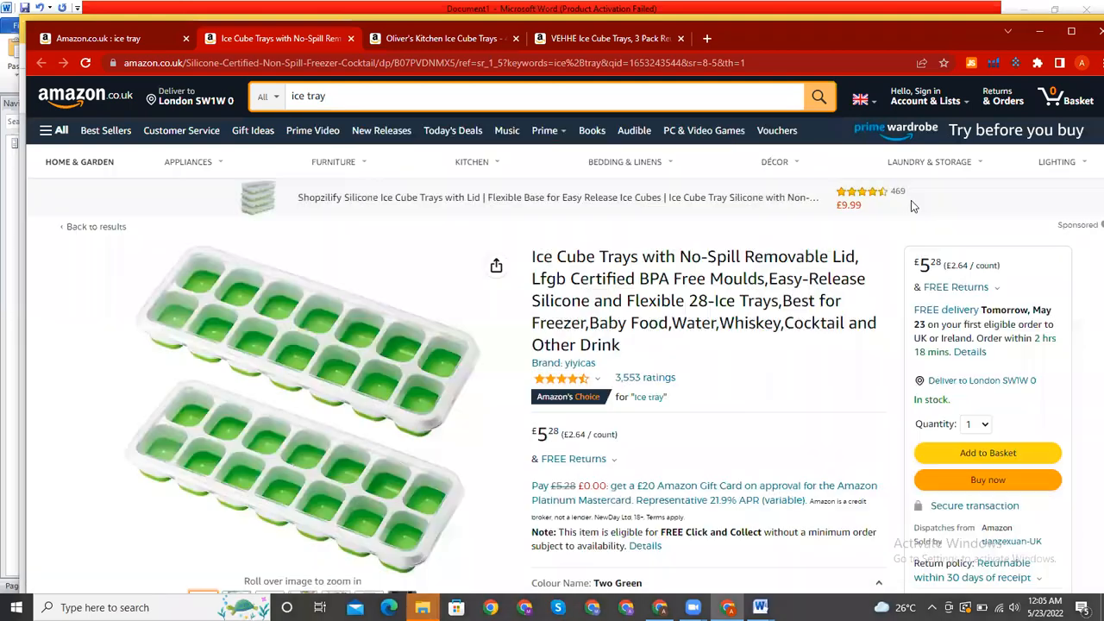
pyautogui.click(1073, 35)
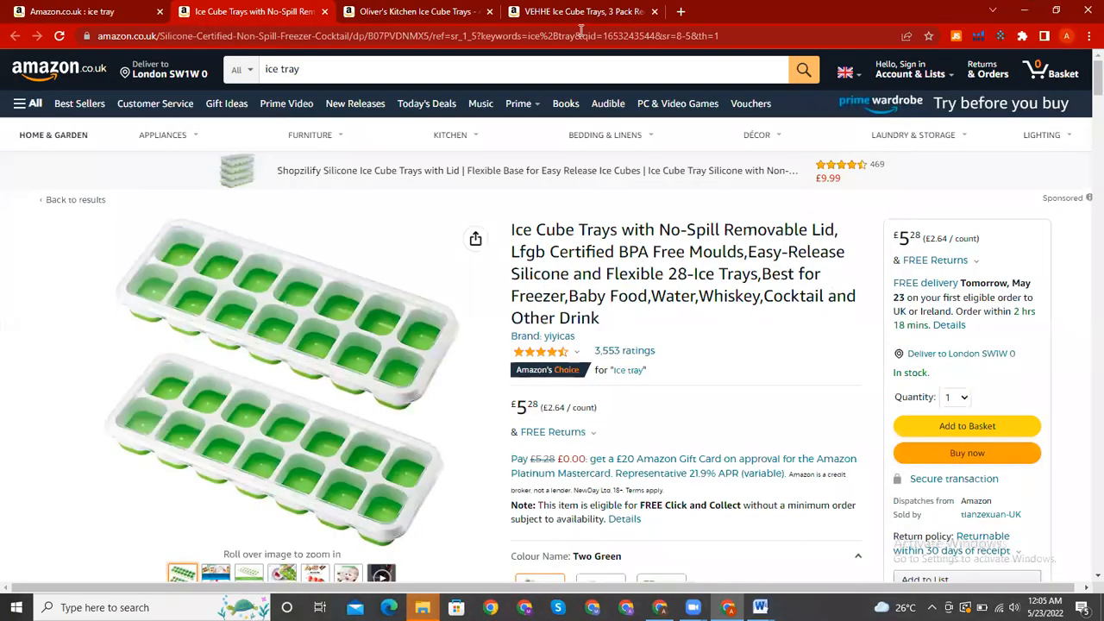
# Step: Copy the full product title of the yiyicas ice cube tray listing into the blank Word document Document2
pyautogui.moveTo(512, 228); pyautogui.dragTo(623, 326)
pyautogui.hotkey('ctrl', 'c')
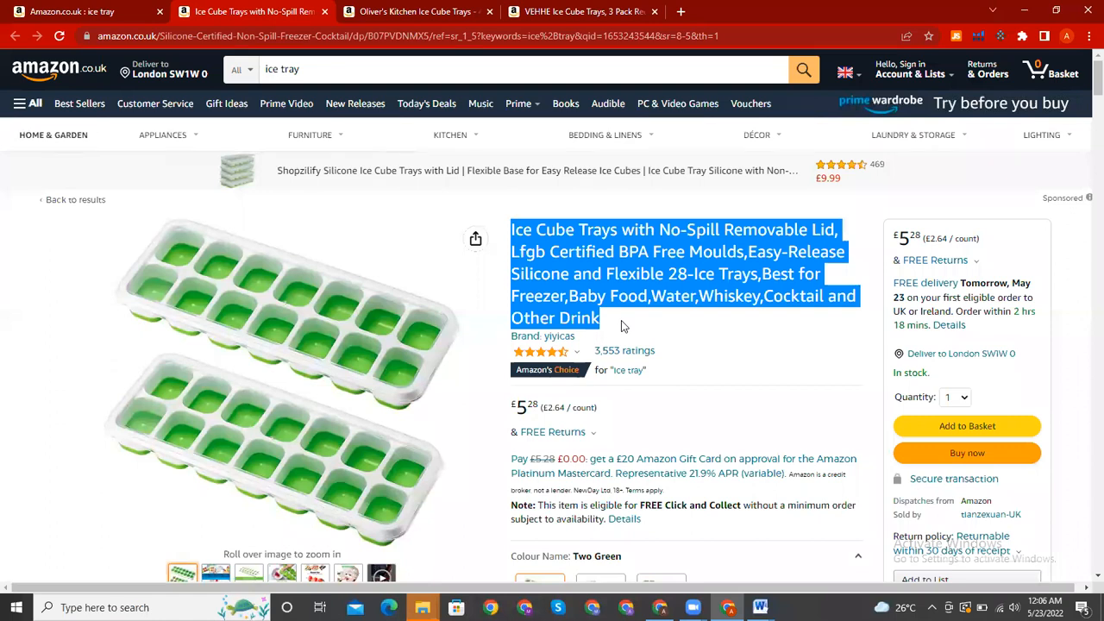
pyautogui.click(760, 607)
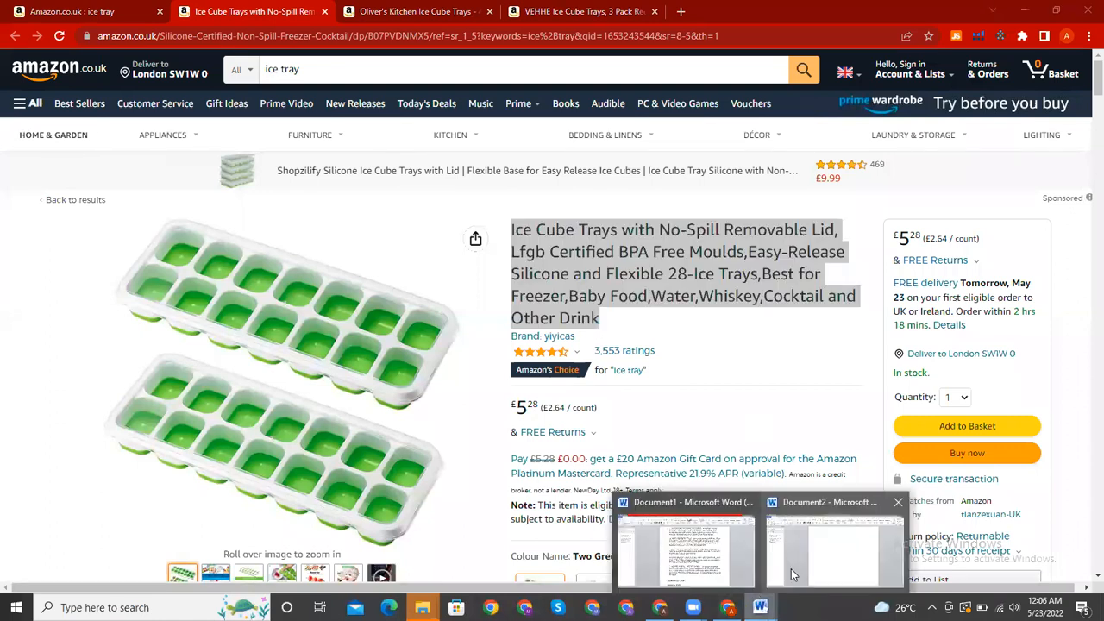
pyautogui.click(792, 569)
pyautogui.hotkey('ctrl', 'v')
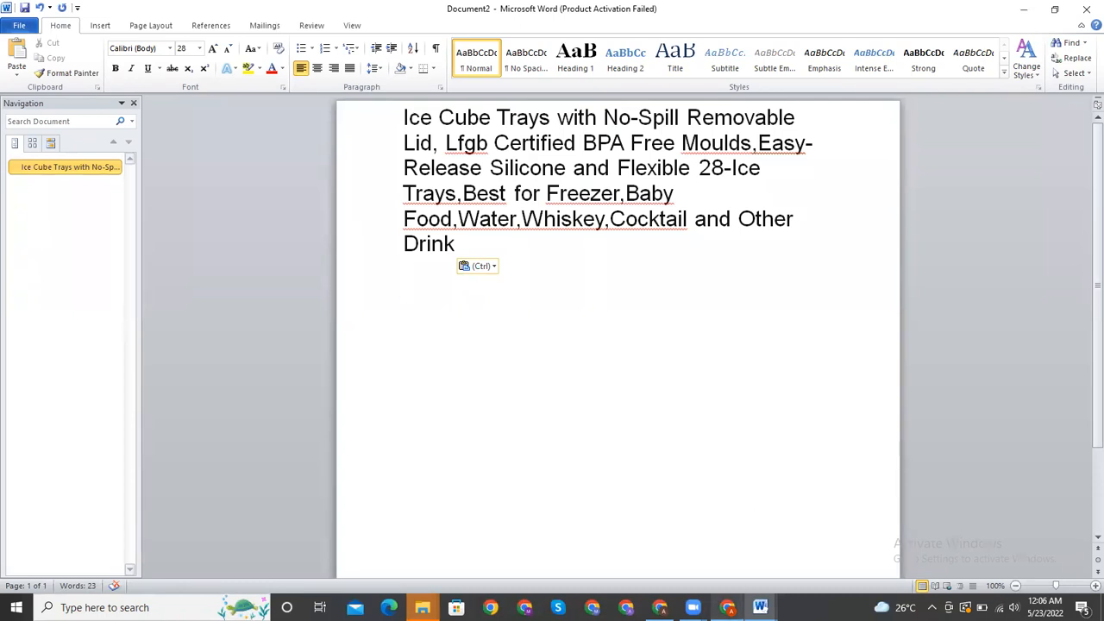
# Step: Copy the full product title of the Oliver's Kitchen ice cube tray listing into Document2 below the first title
pyautogui.click(727, 608)
pyautogui.click(399, 11)
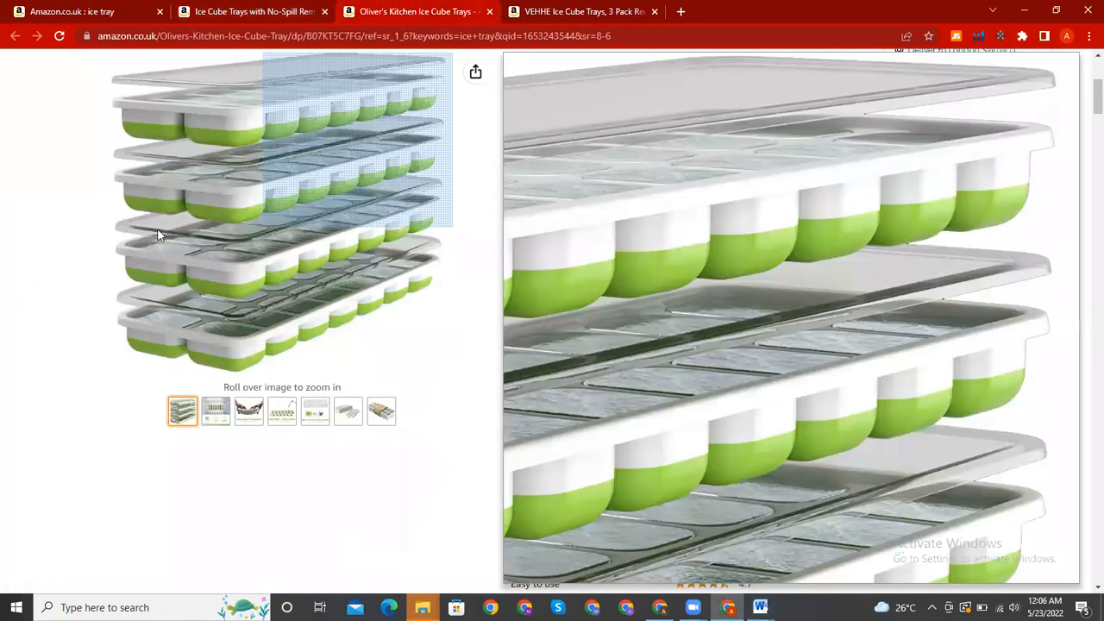
pyautogui.click(16, 291)
pyautogui.scroll(1, 1086, 78)
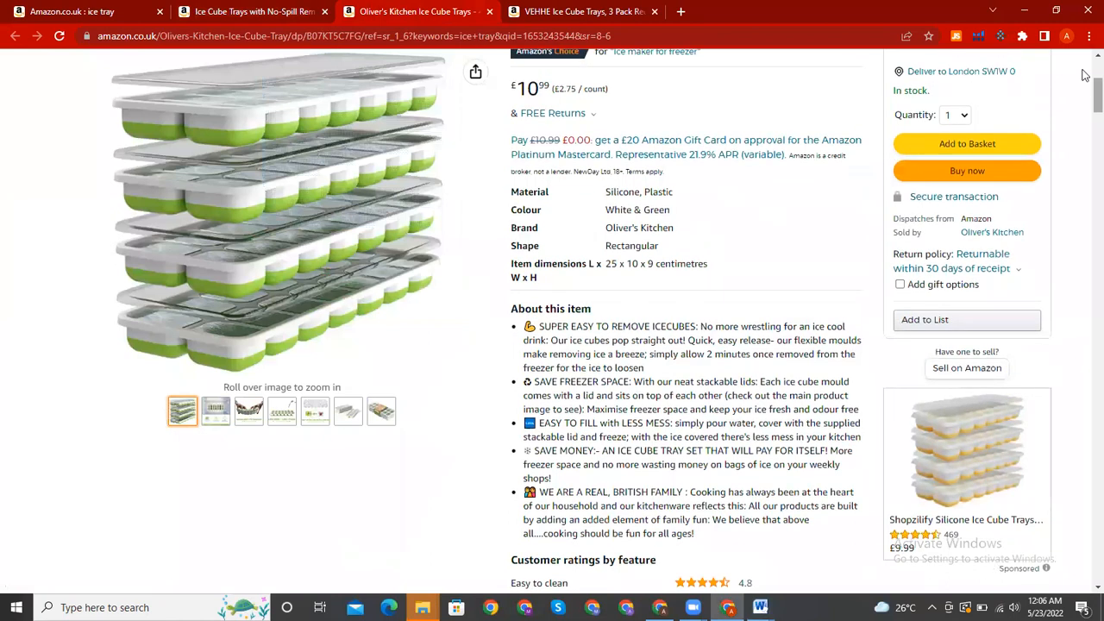
pyautogui.scroll(3, 1086, 76)
pyautogui.moveTo(511, 160); pyautogui.dragTo(660, 255)
pyautogui.hotkey('ctrl', 'c')
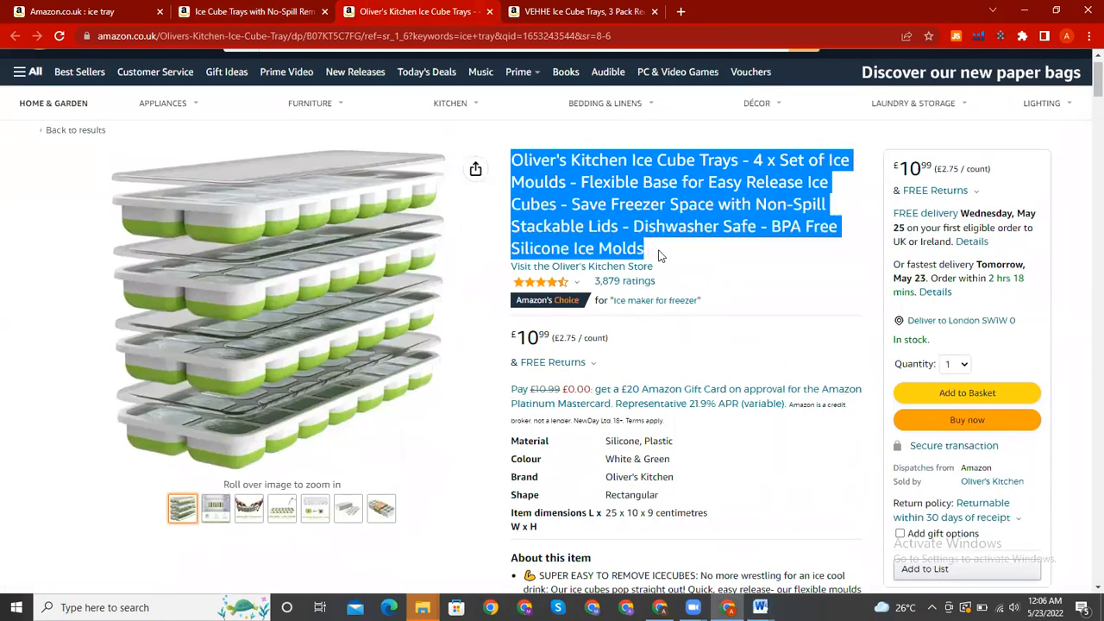
pyautogui.click(760, 608)
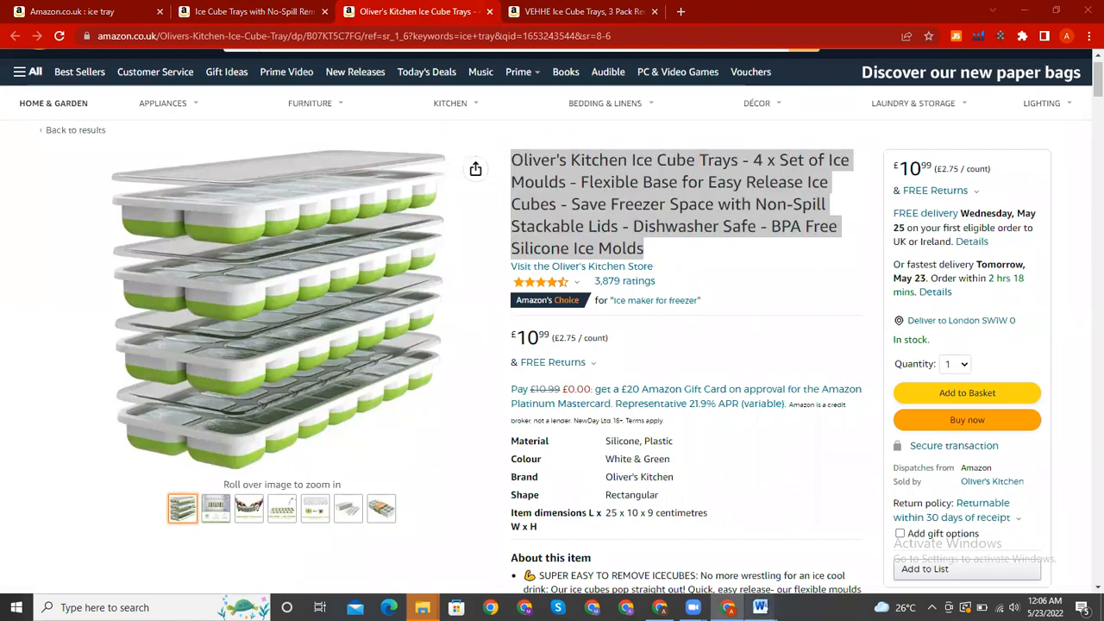
pyautogui.click(807, 577)
pyautogui.hotkey('ctrl', 'v')
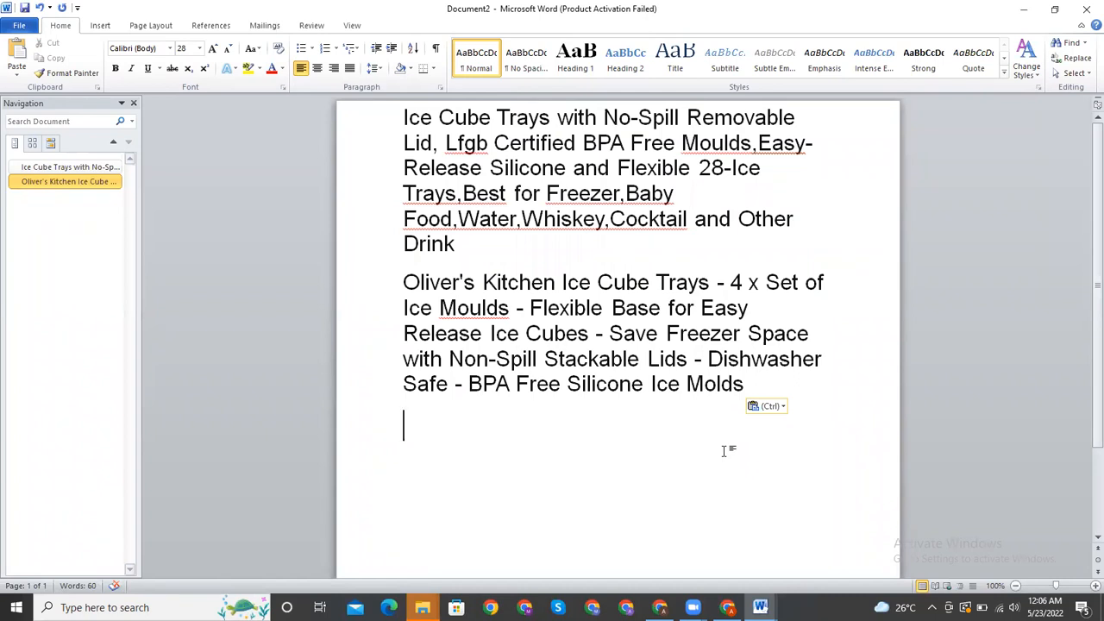
pyautogui.press('Up')
pyautogui.press('Up')
pyautogui.press('Up')
pyautogui.press('Up')
pyautogui.press('Up')
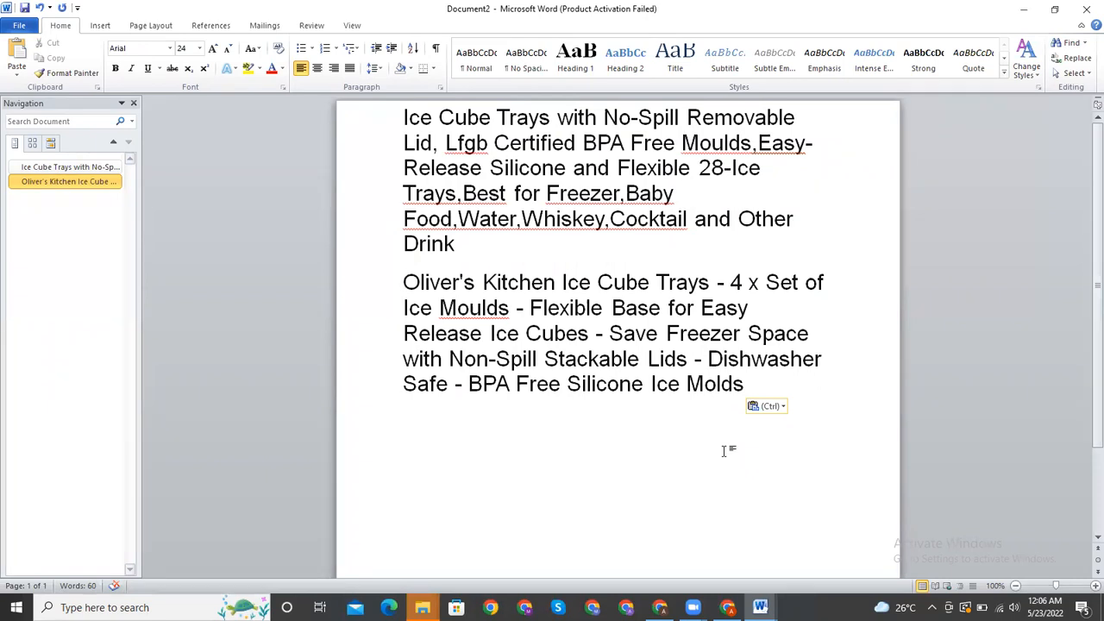
pyautogui.press('BackSpace')
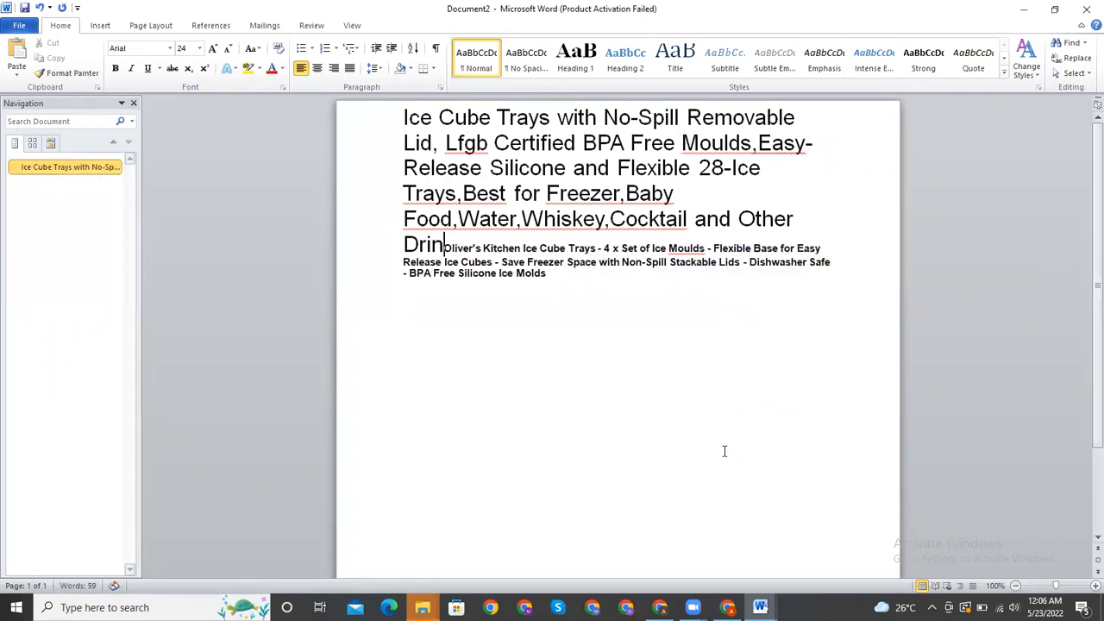
pyautogui.hotkey('ctrl', 'z')
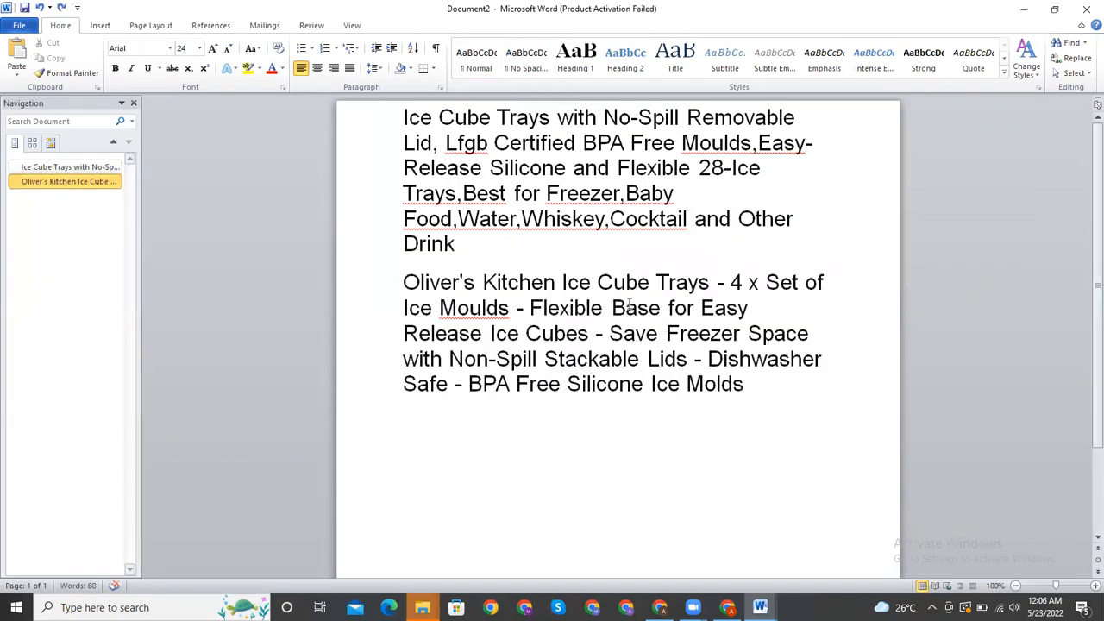
# Step: Join the Oliver's Kitchen title directly onto the end of the first title, after "Drink"
pyautogui.click(435, 265)
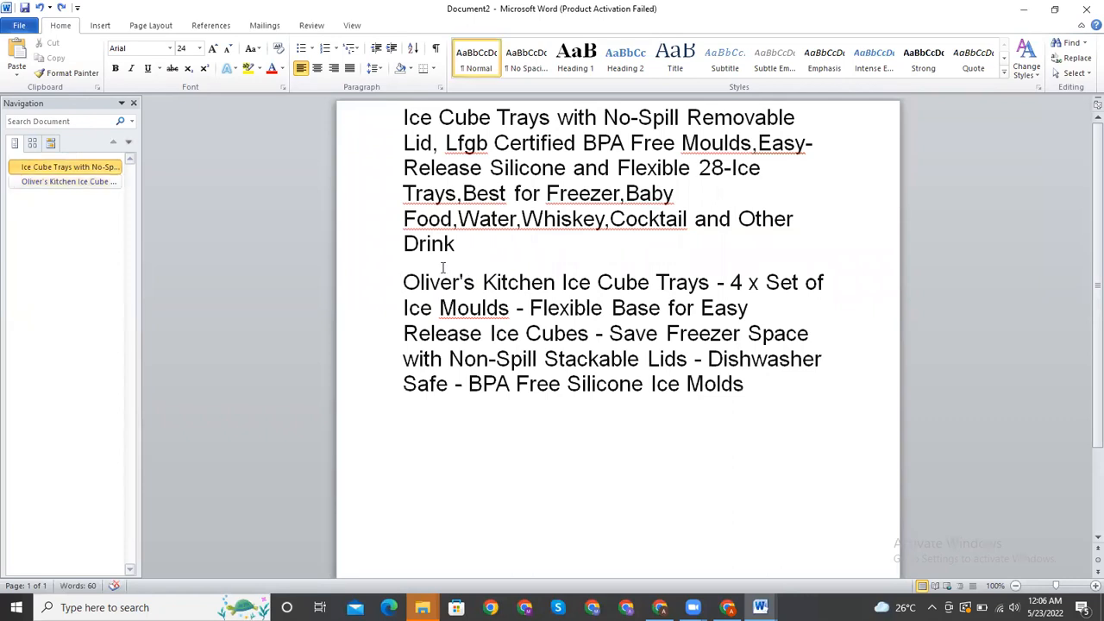
pyautogui.press('End')
pyautogui.press('Down')
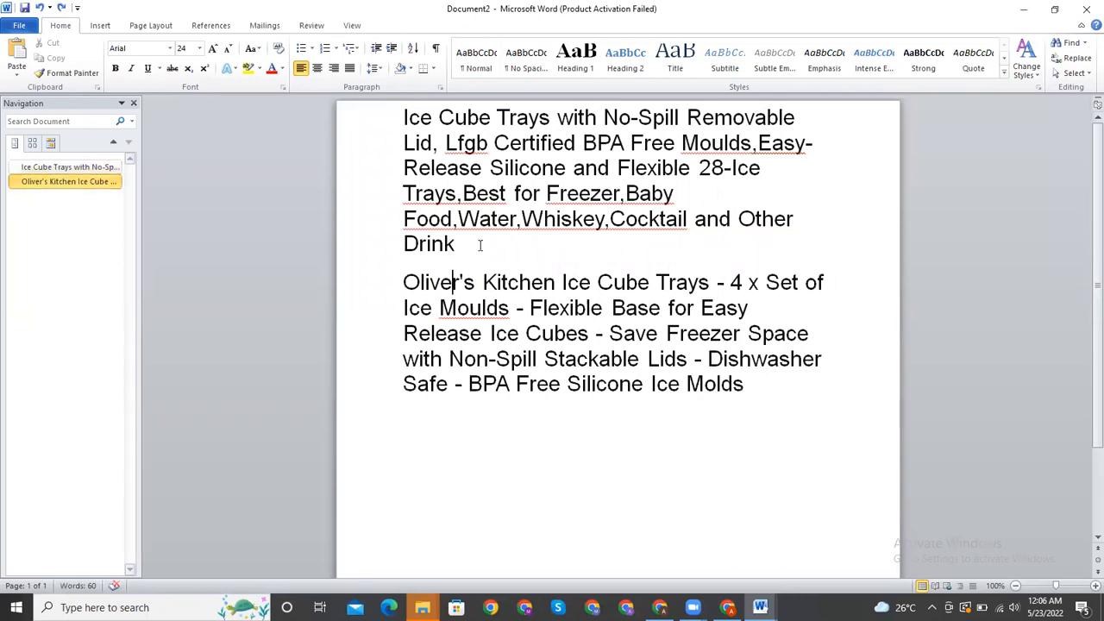
pyautogui.press('Left')
pyautogui.press('Left')
pyautogui.press('BackSpace')
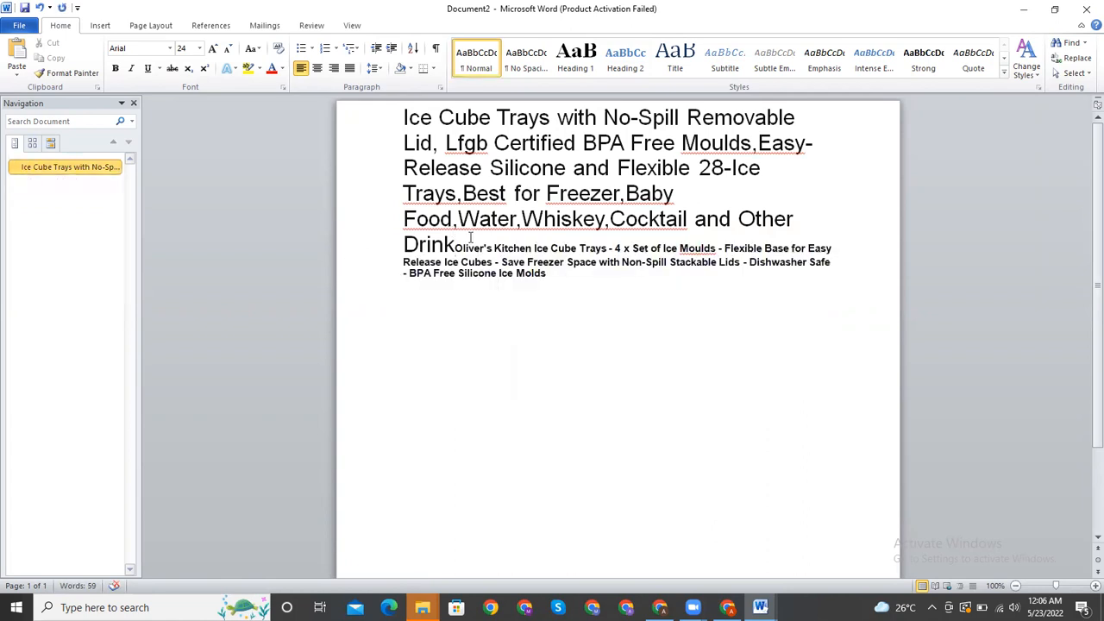
# Step: Set all of the joined title text to font size 24 and make it bold
pyautogui.moveTo(456, 248); pyautogui.dragTo(628, 281)
pyautogui.click(638, 288)
pyautogui.hotkey('ctrl', 'Home')
pyautogui.moveTo(521, 191); pyautogui.dragTo(670, 276)
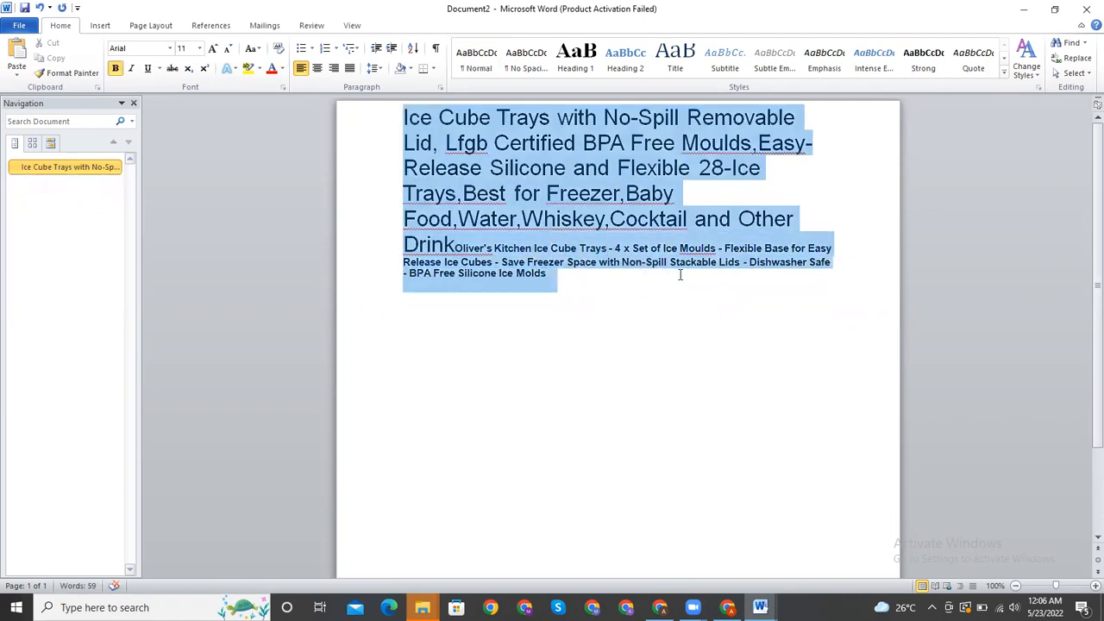
pyautogui.click(199, 48)
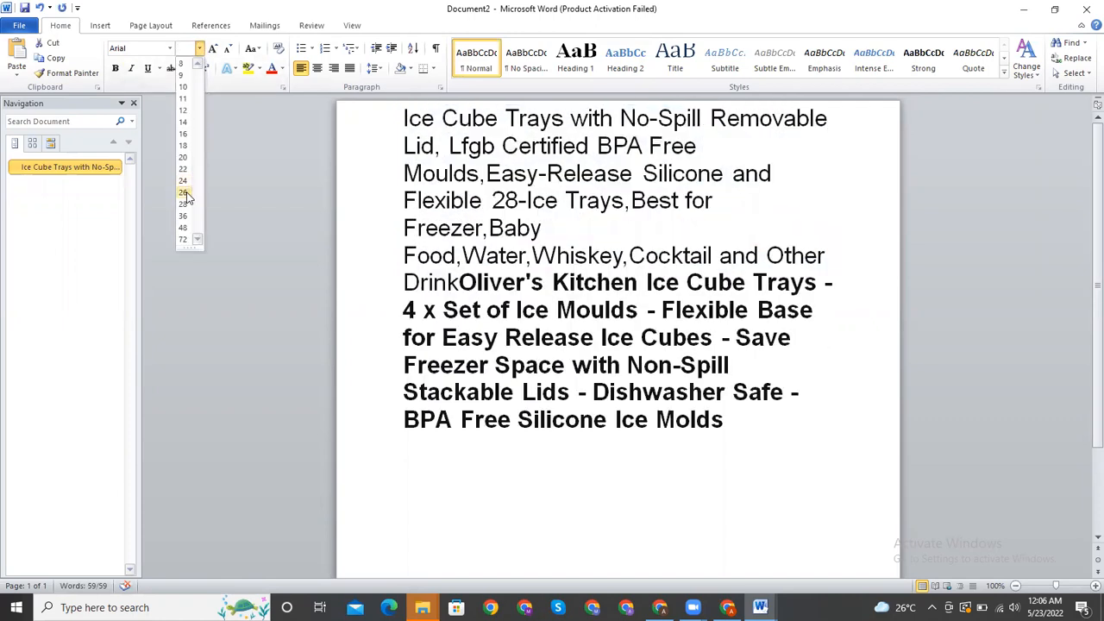
pyautogui.click(185, 181)
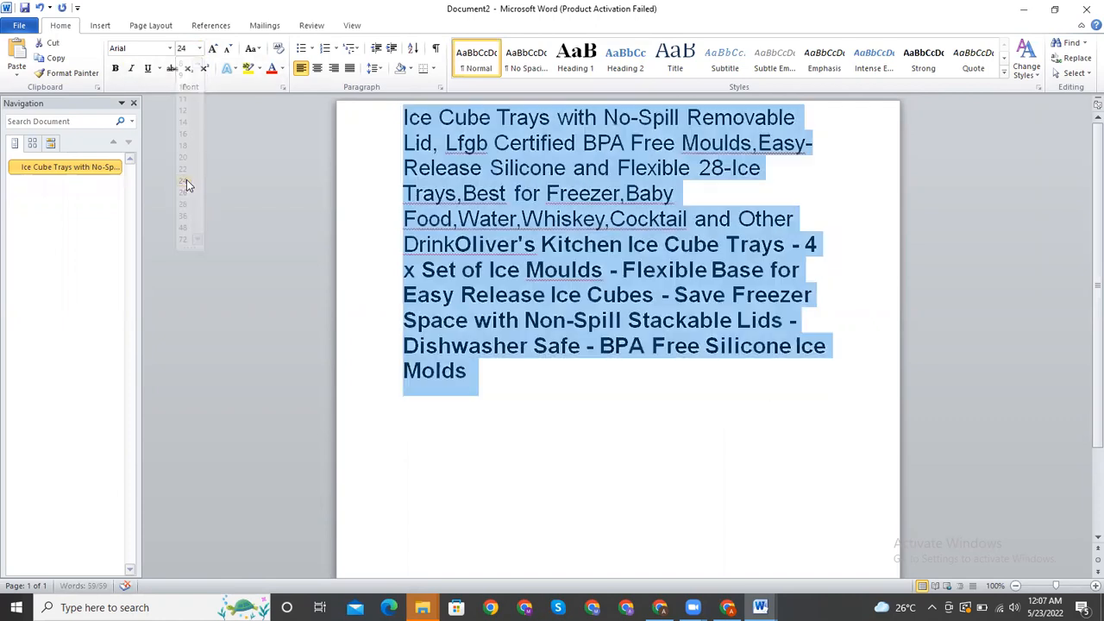
pyautogui.click(115, 68)
pyautogui.click(540, 455)
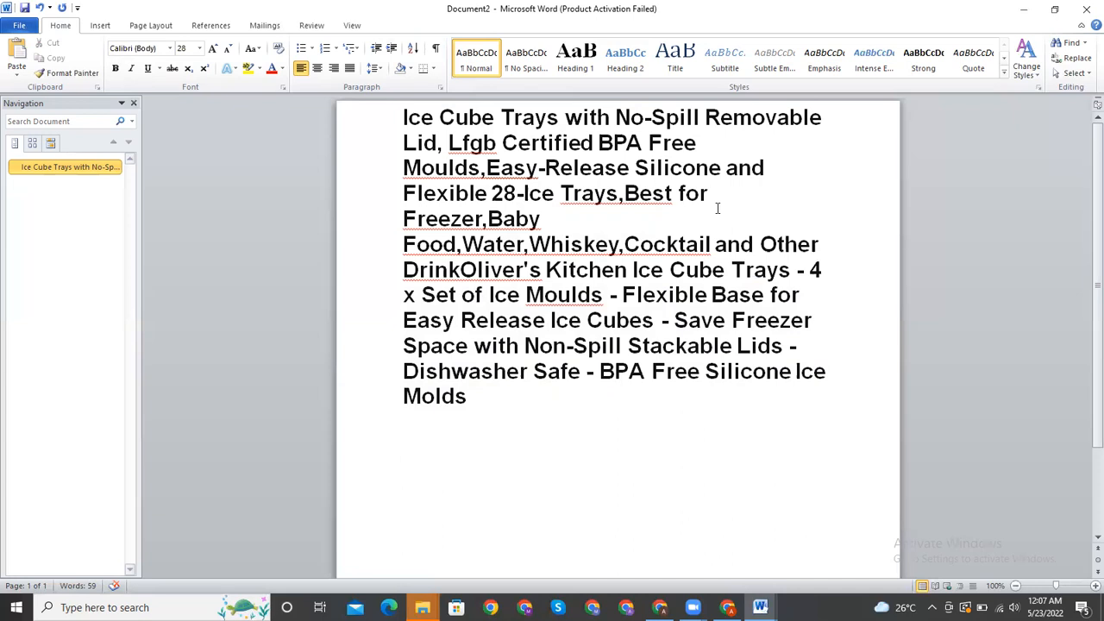
# Step: Copy the full product title of the VEHHE ice cube tray listing into Document2 below the joined titles
pyautogui.click(727, 608)
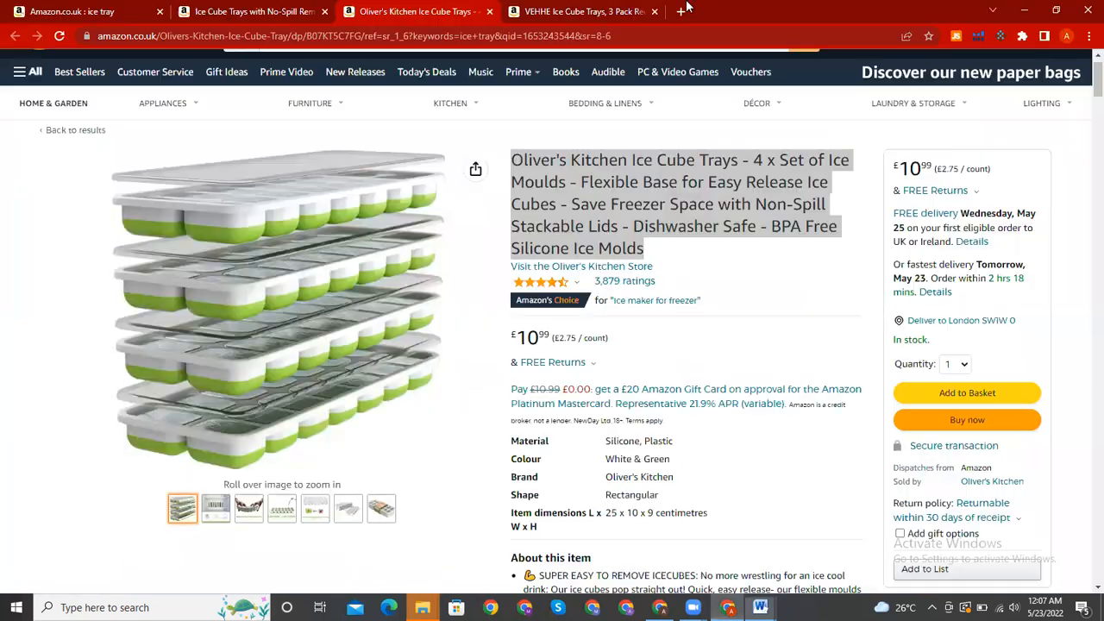
pyautogui.click(586, 11)
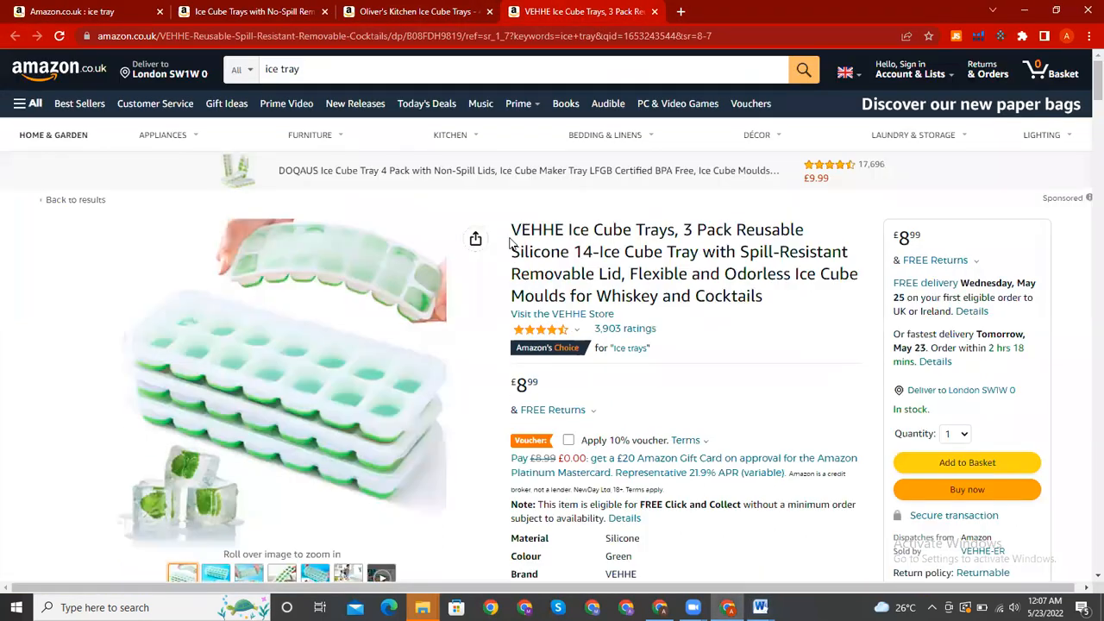
pyautogui.moveTo(511, 230); pyautogui.dragTo(761, 297)
pyautogui.hotkey('ctrl', 'c')
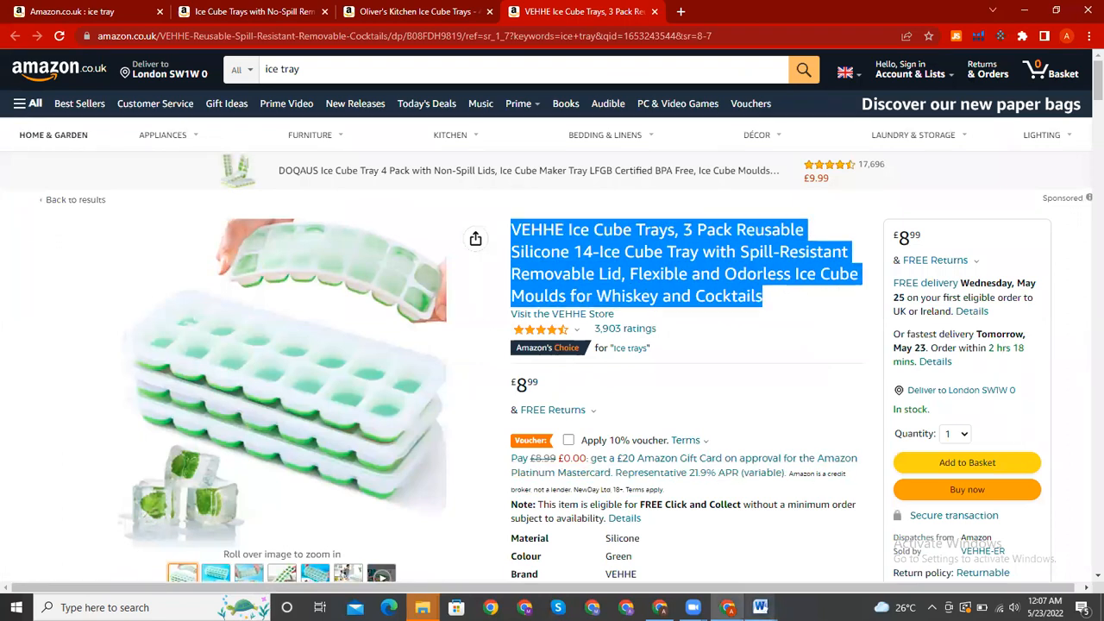
pyautogui.click(760, 608)
pyautogui.click(808, 590)
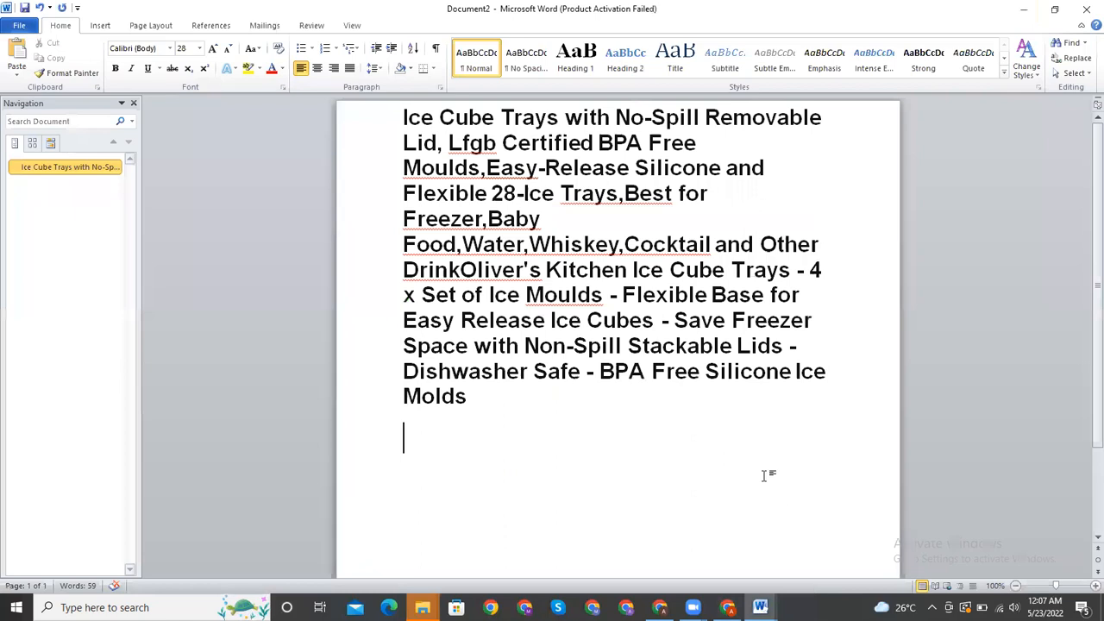
pyautogui.hotkey('ctrl', 'v')
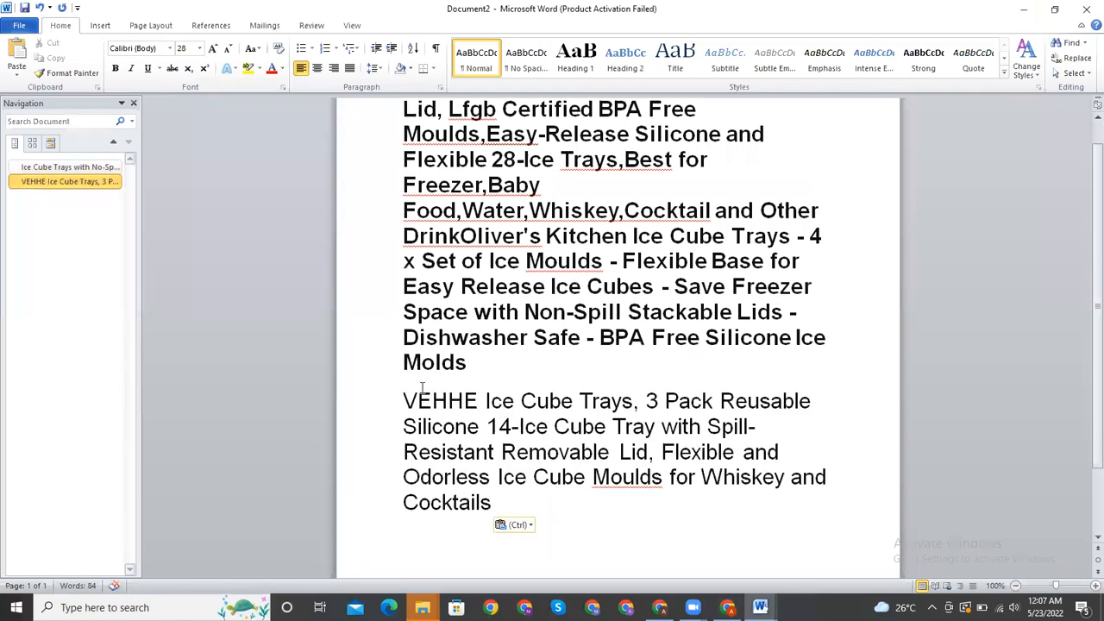
# Step: Join the VEHHE title onto the end of the preceding paragraph and remove the space between "Baby" and "Food"
pyautogui.click(397, 400)
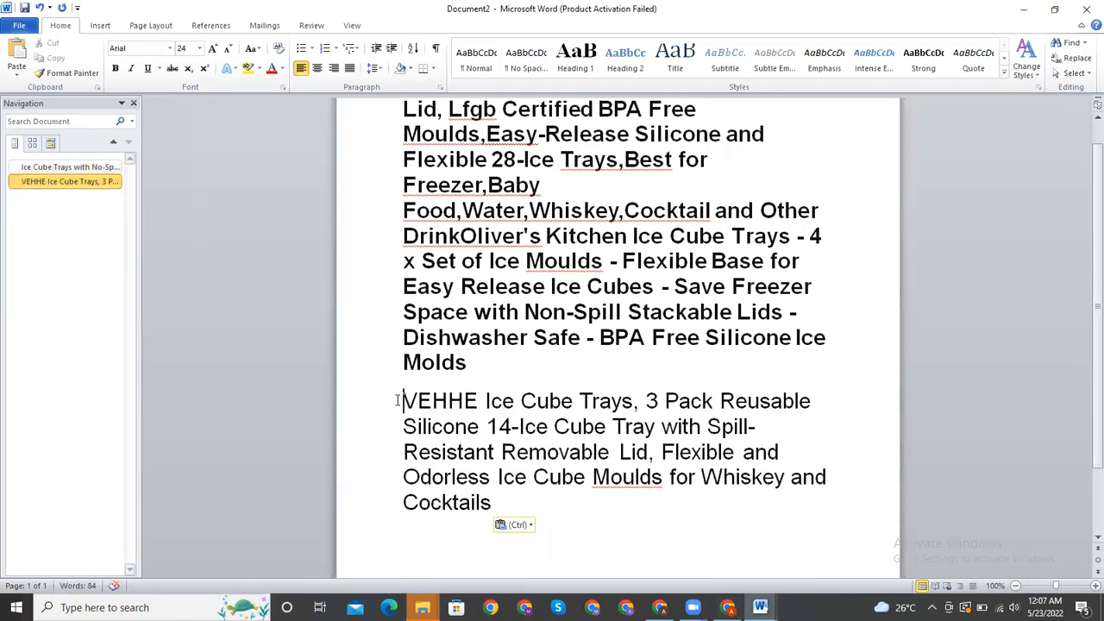
pyautogui.press('BackSpace')
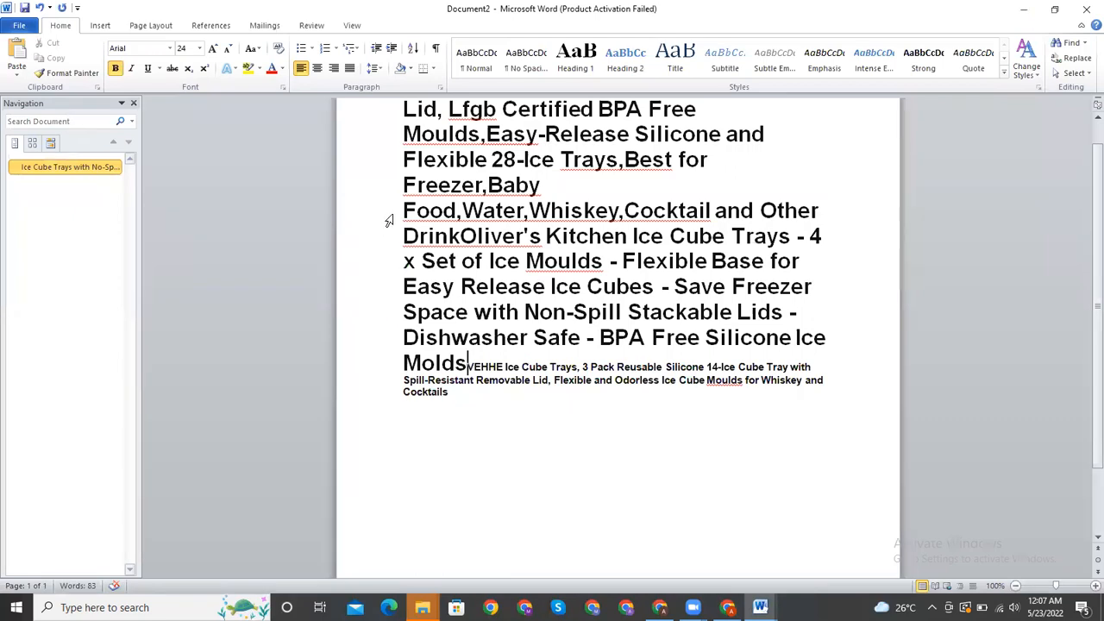
pyautogui.click(396, 217)
pyautogui.press('BackSpace')
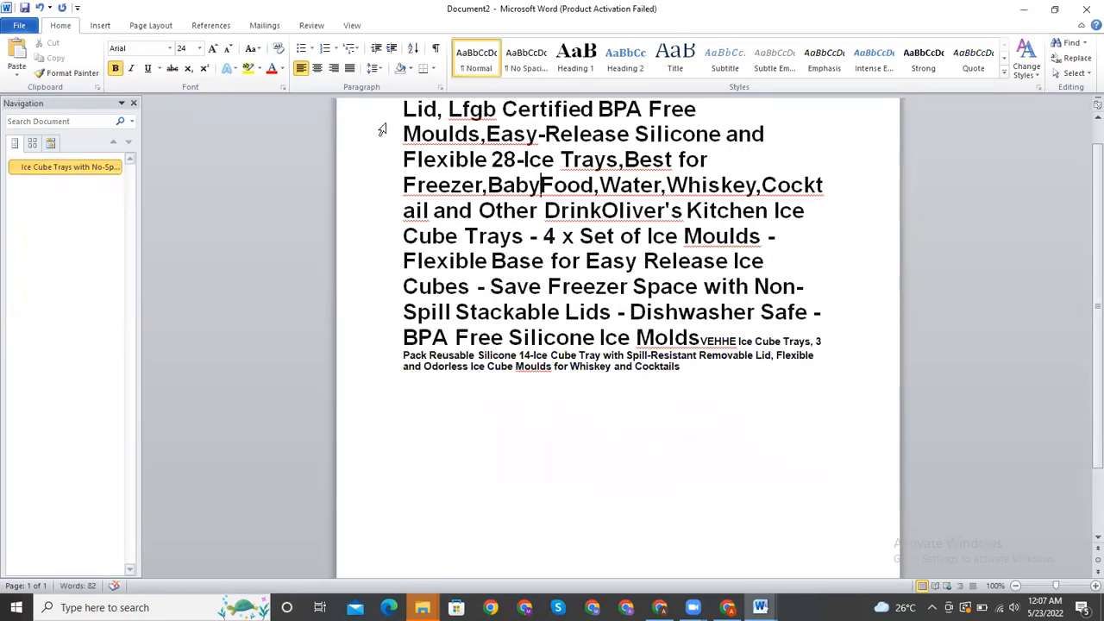
# Step: Set the whole document's text to font size 24 and remove its bold formatting
pyautogui.hotkey('ctrl', 'a')
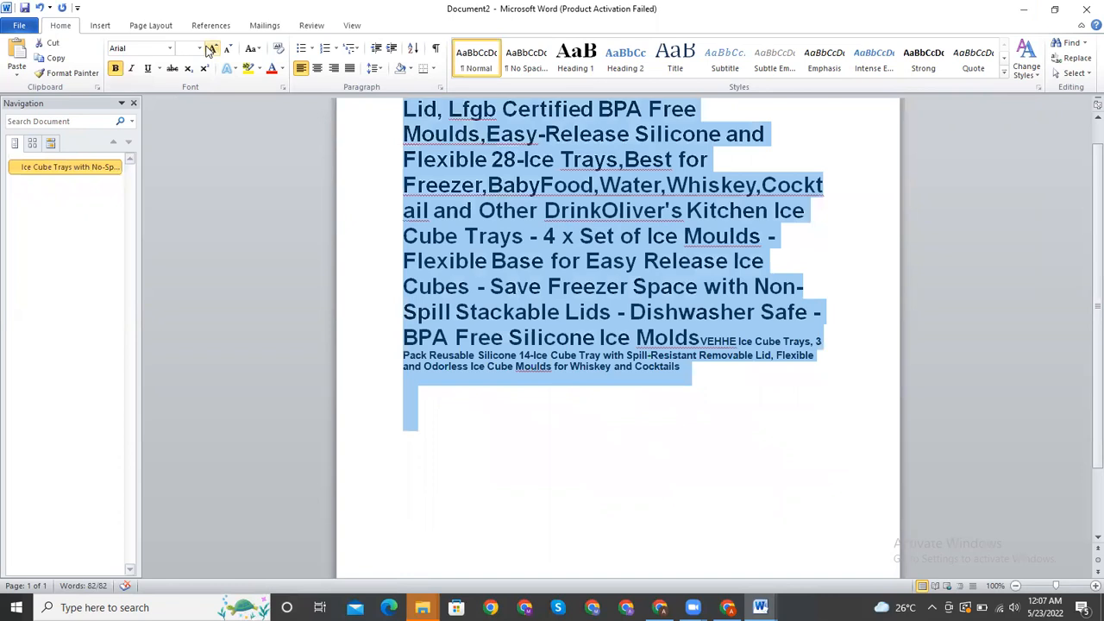
pyautogui.click(199, 48)
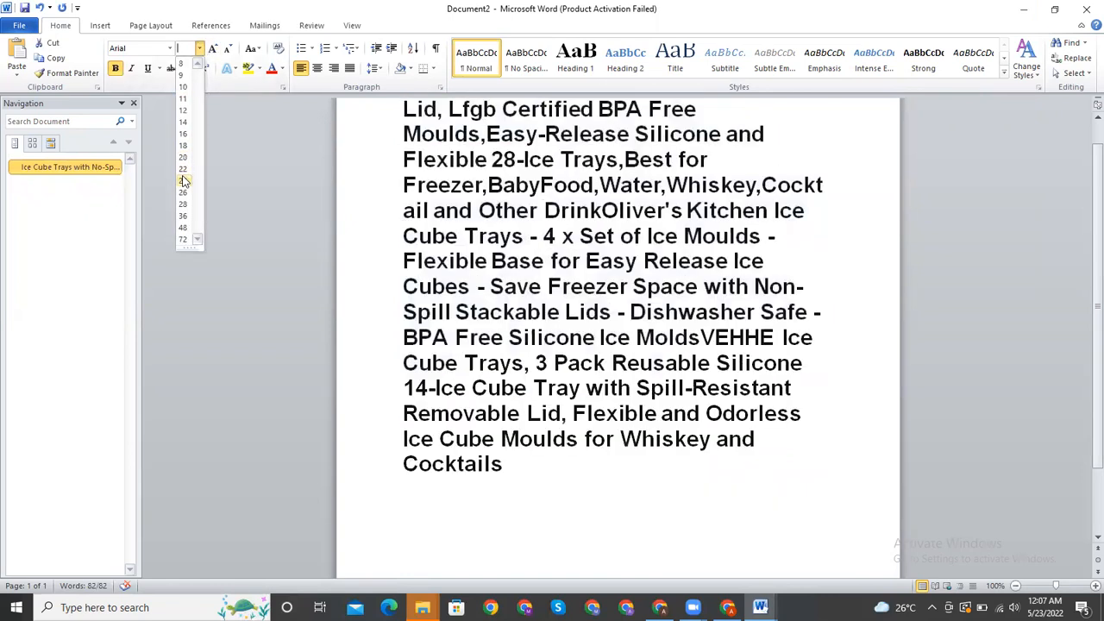
pyautogui.click(183, 181)
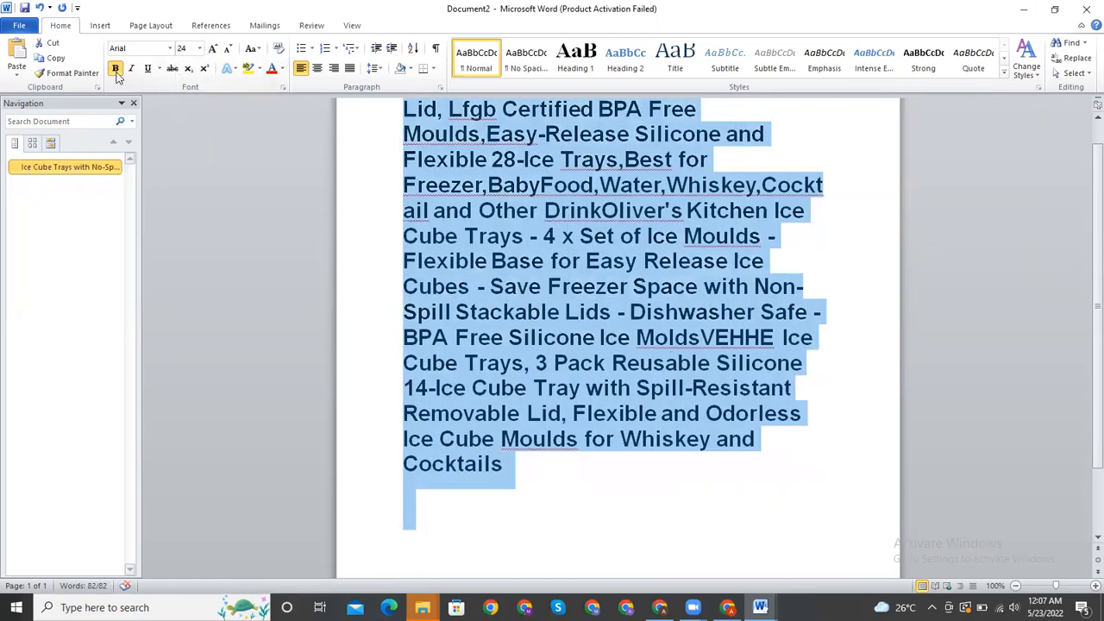
pyautogui.click(116, 69)
pyautogui.click(599, 469)
# Step: Delete the word "with" before "No-Spill" in the opening line of the combined title text
pyautogui.click(1085, 229)
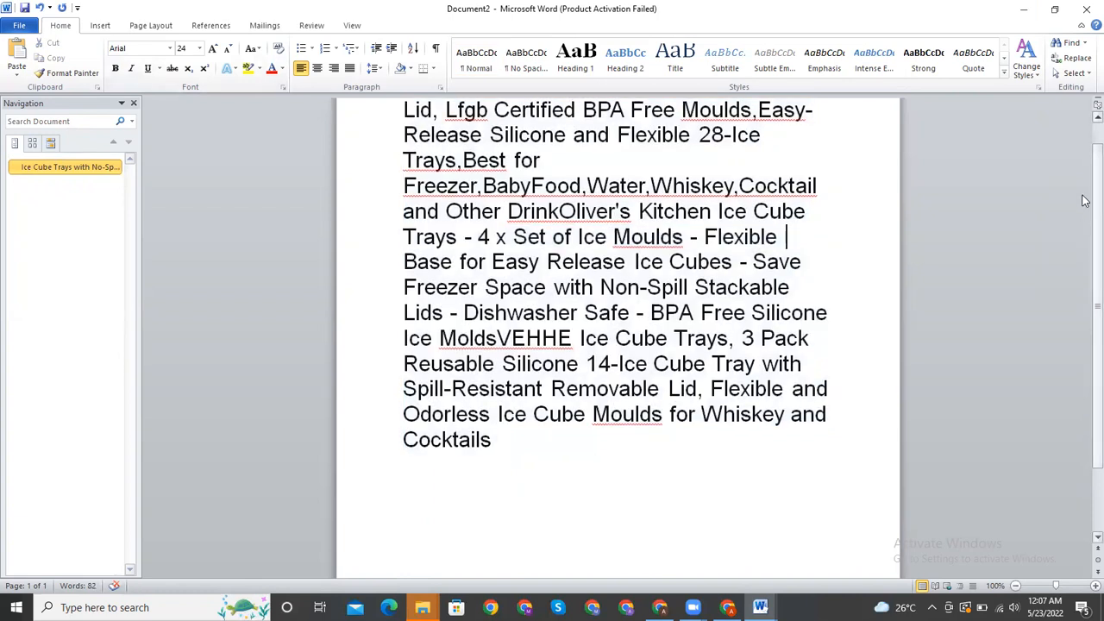
pyautogui.scroll(2, 1084, 201)
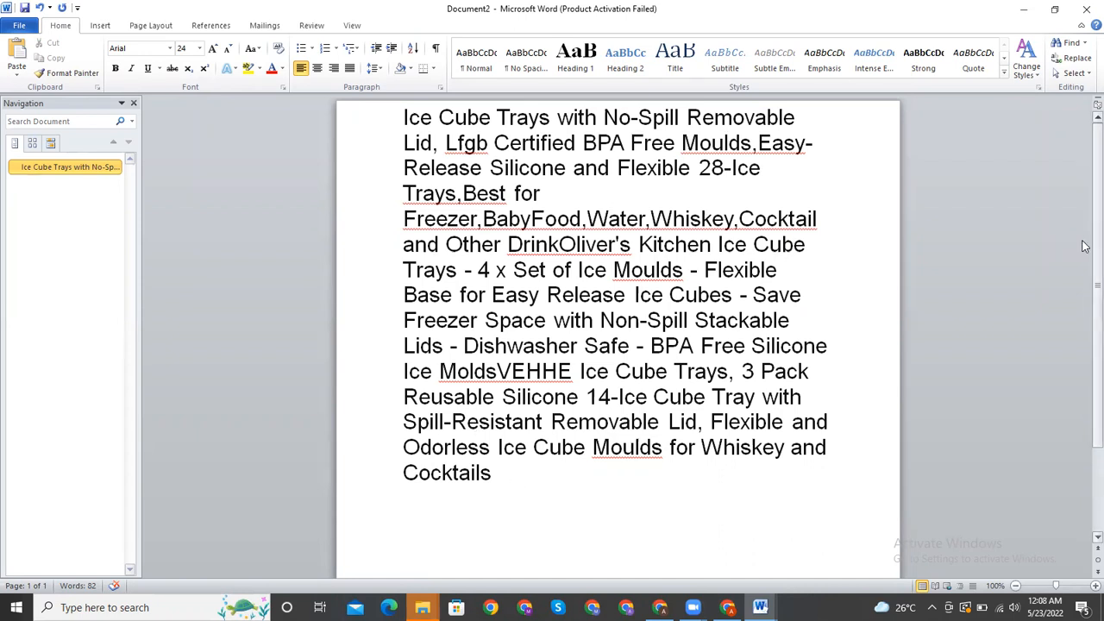
pyautogui.scroll(-3, 1085, 246)
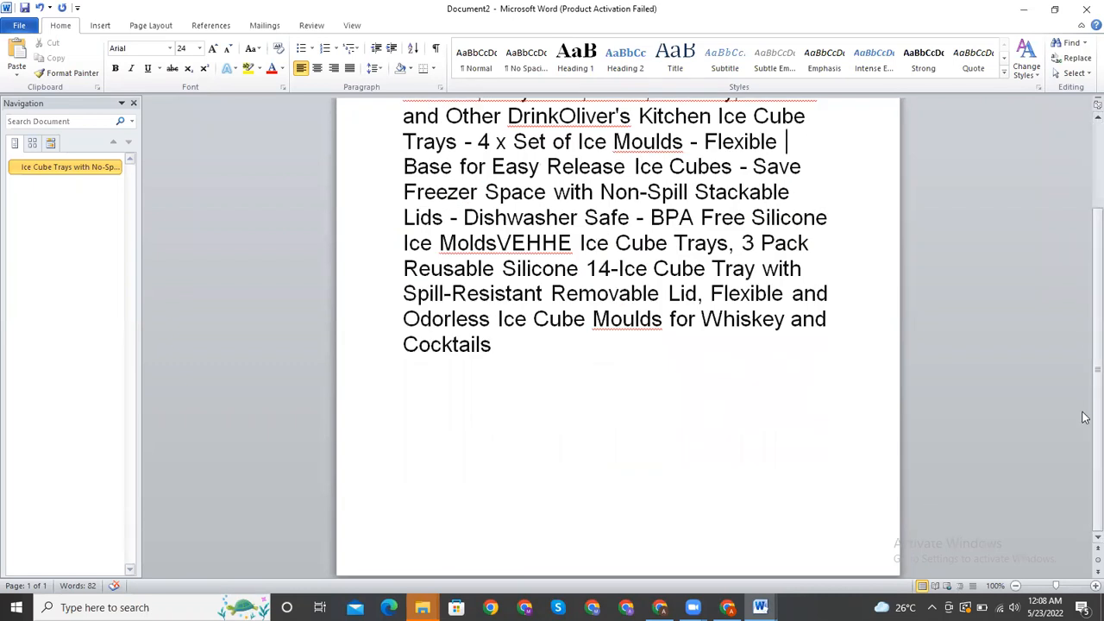
pyautogui.scroll(3, 1086, 258)
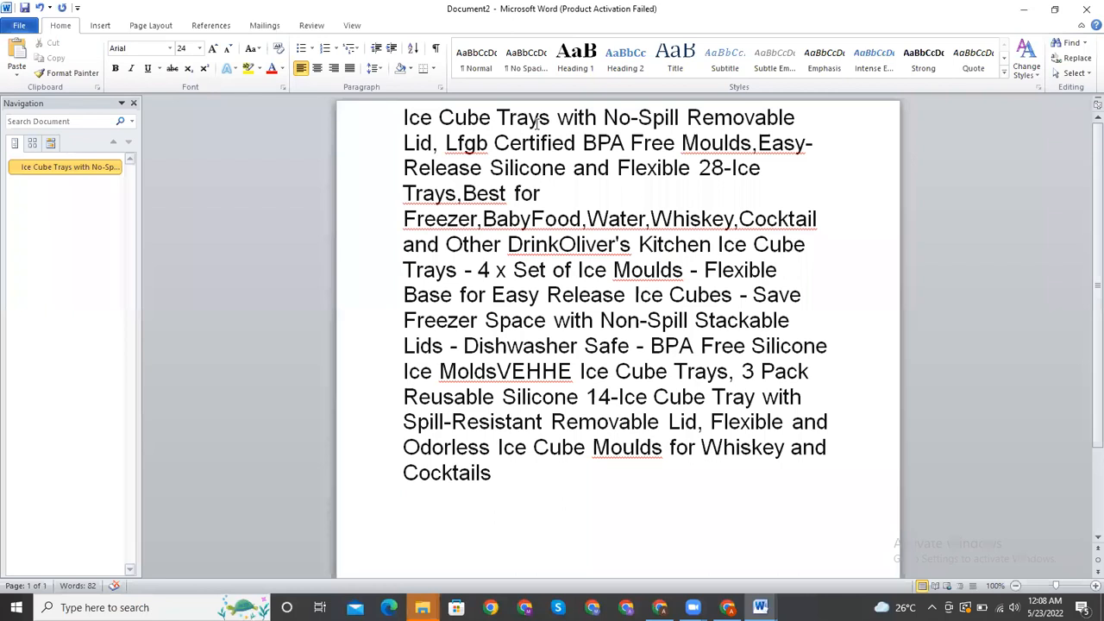
pyautogui.click(598, 121)
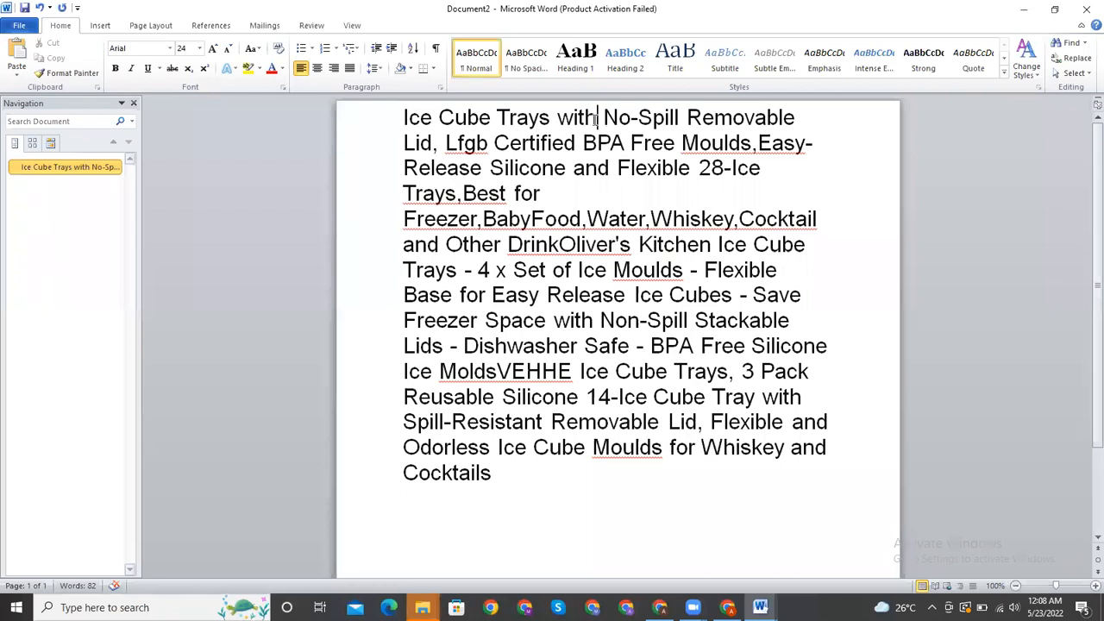
pyautogui.press('BackSpace')
pyautogui.press('BackSpace')
pyautogui.press('BackSpace')
pyautogui.press('BackSpace')
pyautogui.press('BackSpace')
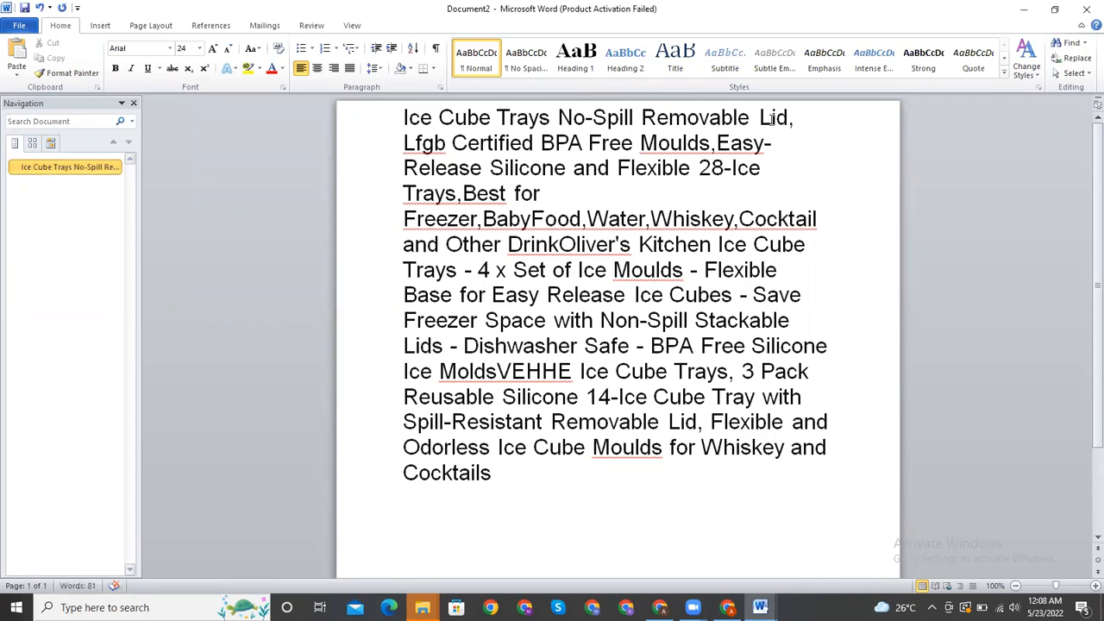
# Step: Delete the word "and" between "Silicone" and "Flexible 28-Ice Trays"
pyautogui.click(448, 145)
pyautogui.press('BackSpace')
pyautogui.press('BackSpace')
pyautogui.press('BackSpace')
pyautogui.press('BackSpace')
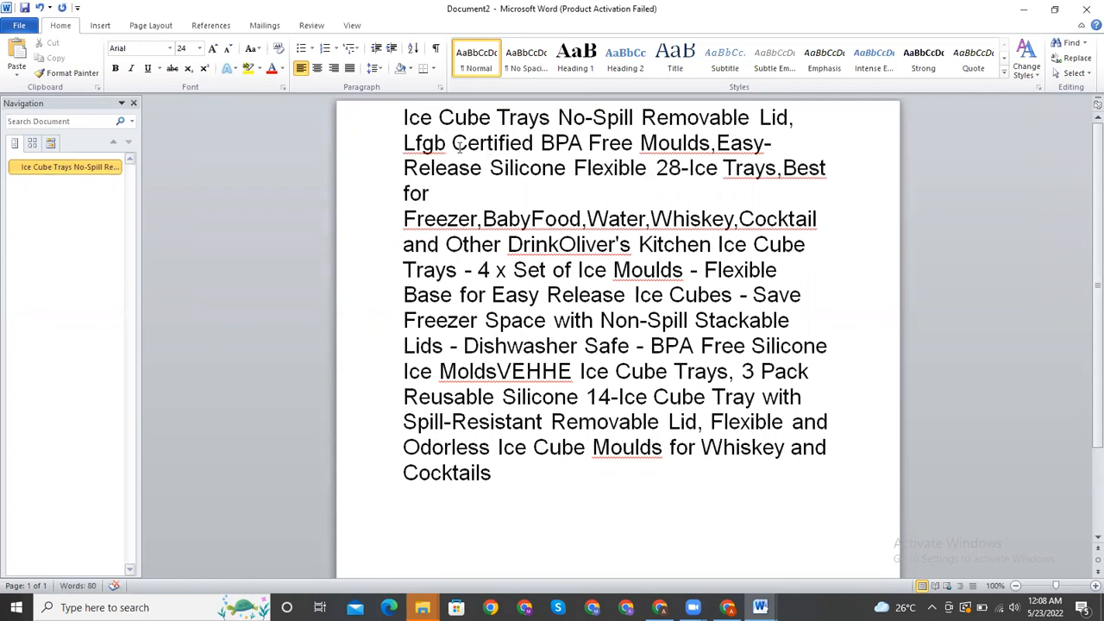
# Step: Delete the word "for" between "Best" and "Freezer" in the combined title text
pyautogui.click(448, 200)
pyautogui.press('BackSpace')
pyautogui.press('BackSpace')
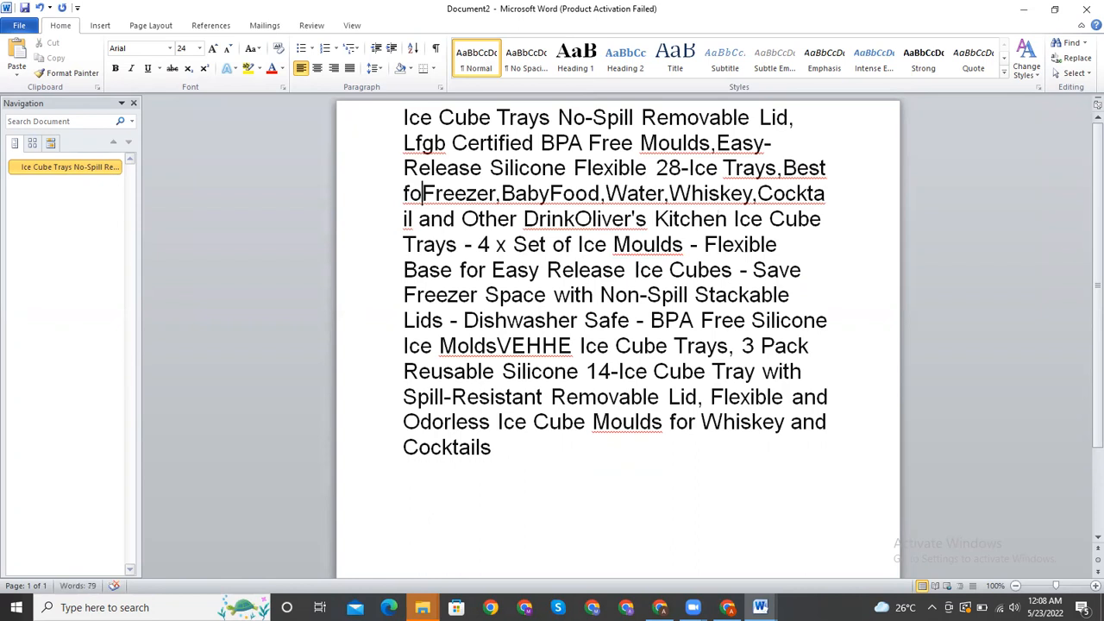
pyautogui.press('BackSpace')
pyautogui.press('BackSpace')
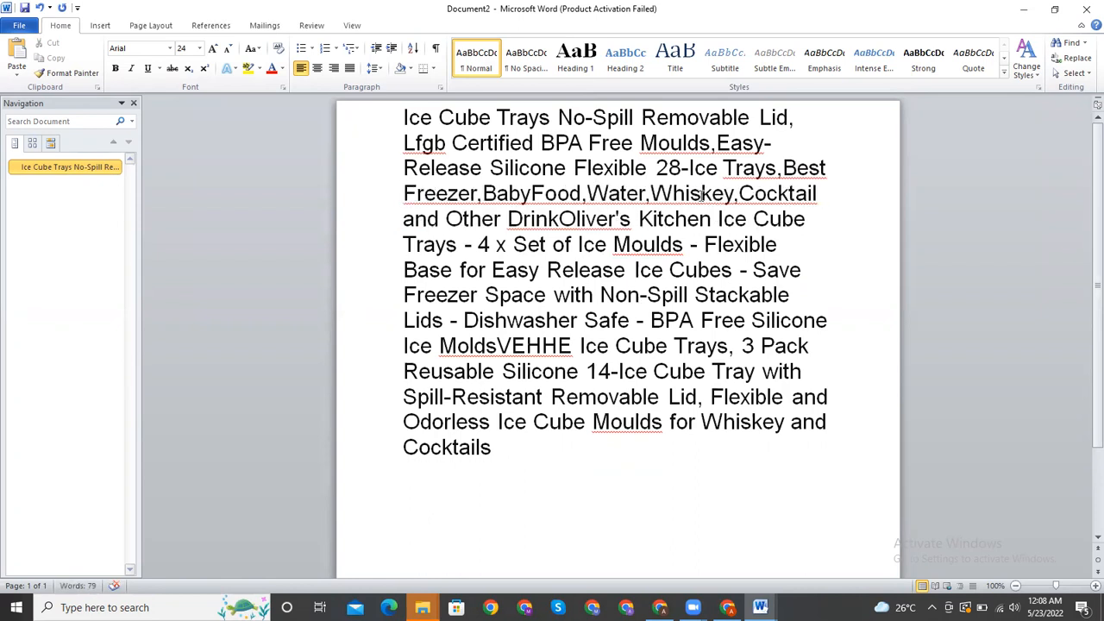
# Step: Delete "28-" before "Ice Trays" in the combined title text
pyautogui.click(688, 169)
pyautogui.press('BackSpace')
pyautogui.press('BackSpace')
pyautogui.press('BackSpace')
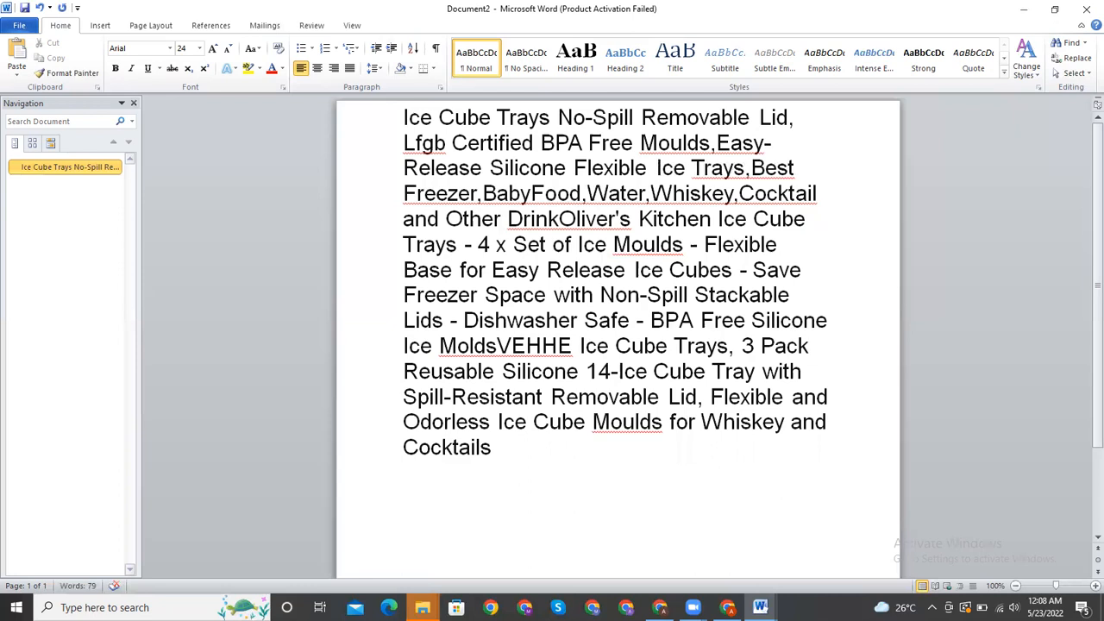
# Step: Delete "Ice Trays" and the leftover space between "Silicone Flexible" and the comma before "Best"
pyautogui.click(749, 171)
pyautogui.press('BackSpace')
pyautogui.press('BackSpace')
pyautogui.press('BackSpace')
pyautogui.press('BackSpace')
pyautogui.press('BackSpace')
pyautogui.press('BackSpace')
pyautogui.press('BackSpace')
pyautogui.press('BackSpace')
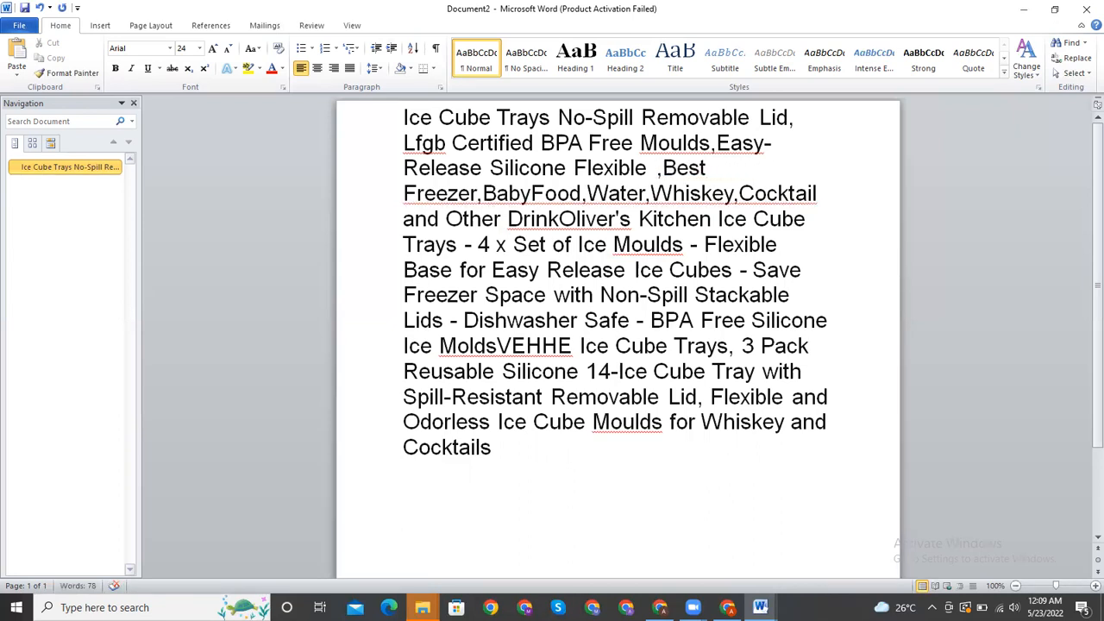
pyautogui.press('BackSpace')
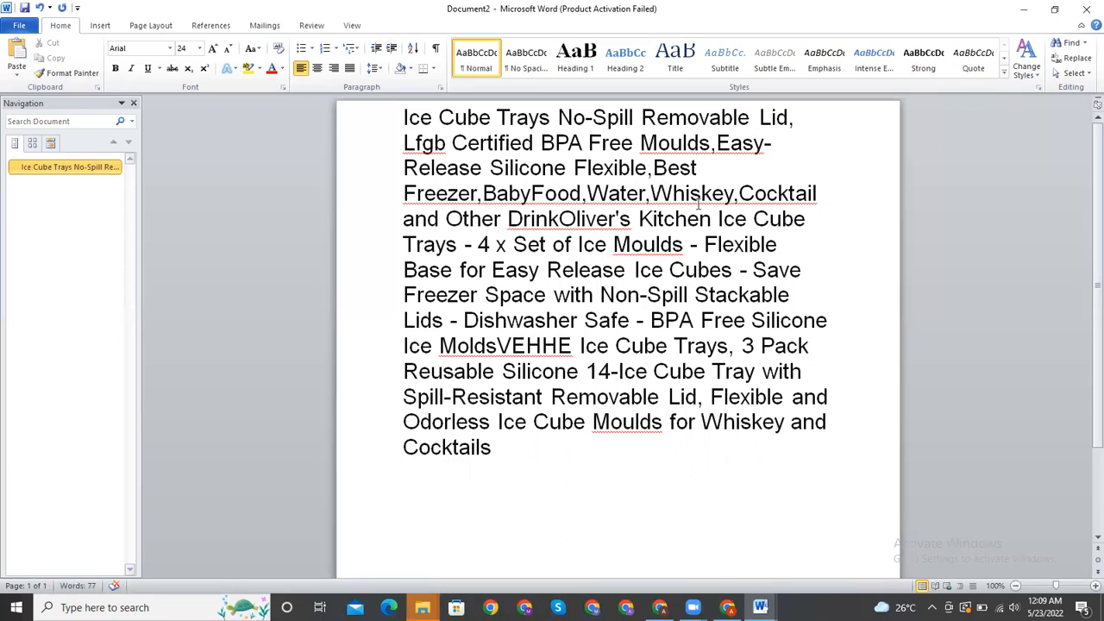
# Step: Delete the word "and" between "Cocktail" and "Other"
pyautogui.click(446, 221)
pyautogui.press('BackSpace')
pyautogui.press('BackSpace')
pyautogui.press('BackSpace')
pyautogui.press('BackSpace')
# Step: Delete the word "Other" between "Cocktail" and "DrinkOliver's"
pyautogui.press('Right')
pyautogui.press('Right')
pyautogui.press('Right')
pyautogui.press('Right')
pyautogui.press('Right')
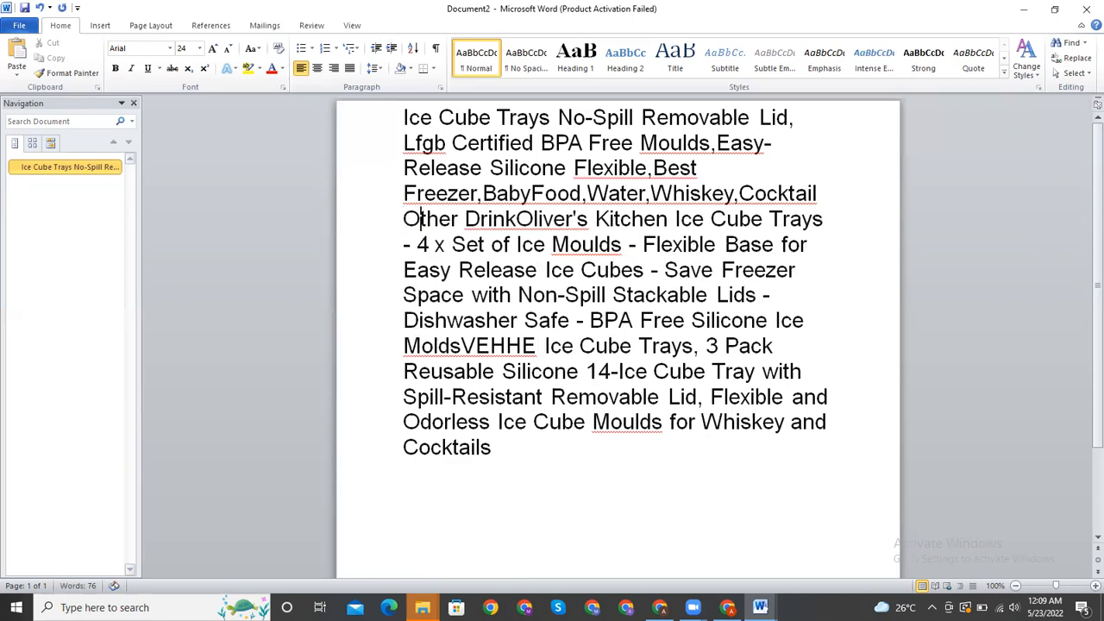
pyautogui.press('BackSpace')
pyautogui.press('BackSpace')
pyautogui.press('BackSpace')
pyautogui.press('BackSpace')
pyautogui.press('BackSpace')
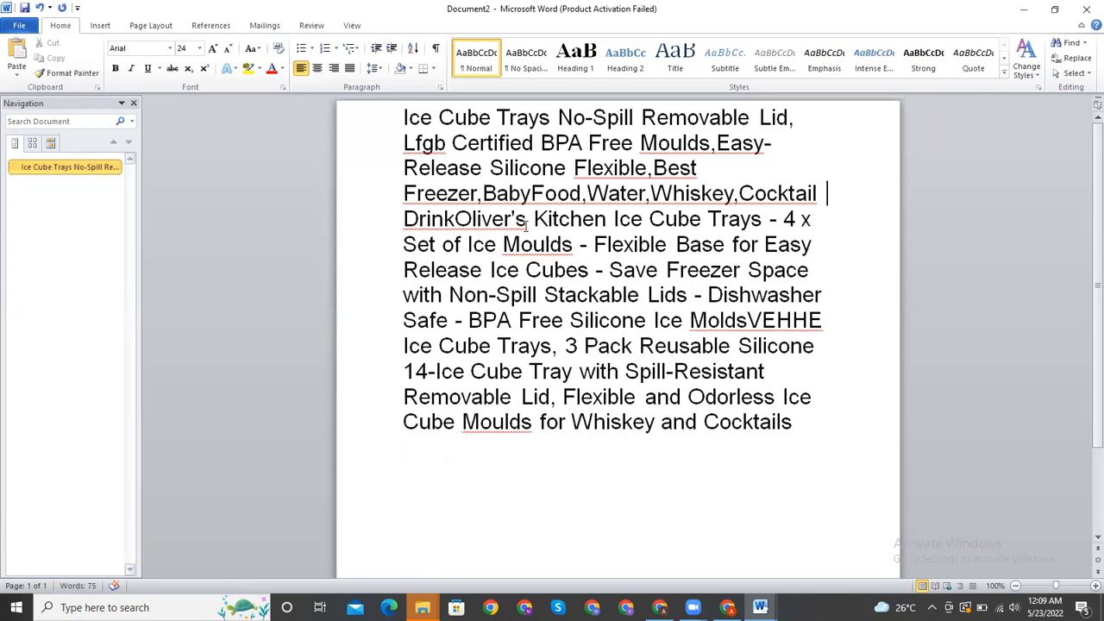
# Step: Delete the brand name "Oliver's" attached to "Drink", keeping "Drink Kitchen"
pyautogui.click(528, 225)
pyautogui.press('BackSpace')
pyautogui.press('BackSpace')
pyautogui.press('BackSpace')
pyautogui.press('BackSpace')
pyautogui.press('BackSpace')
pyautogui.press('BackSpace')
pyautogui.press('BackSpace')
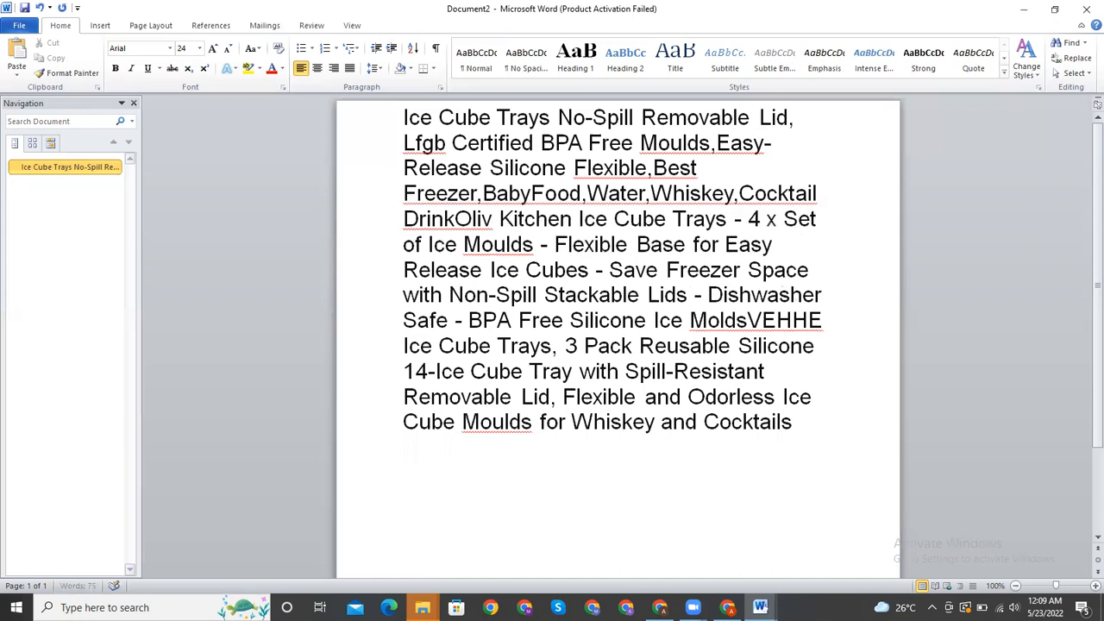
pyautogui.press('BackSpace')
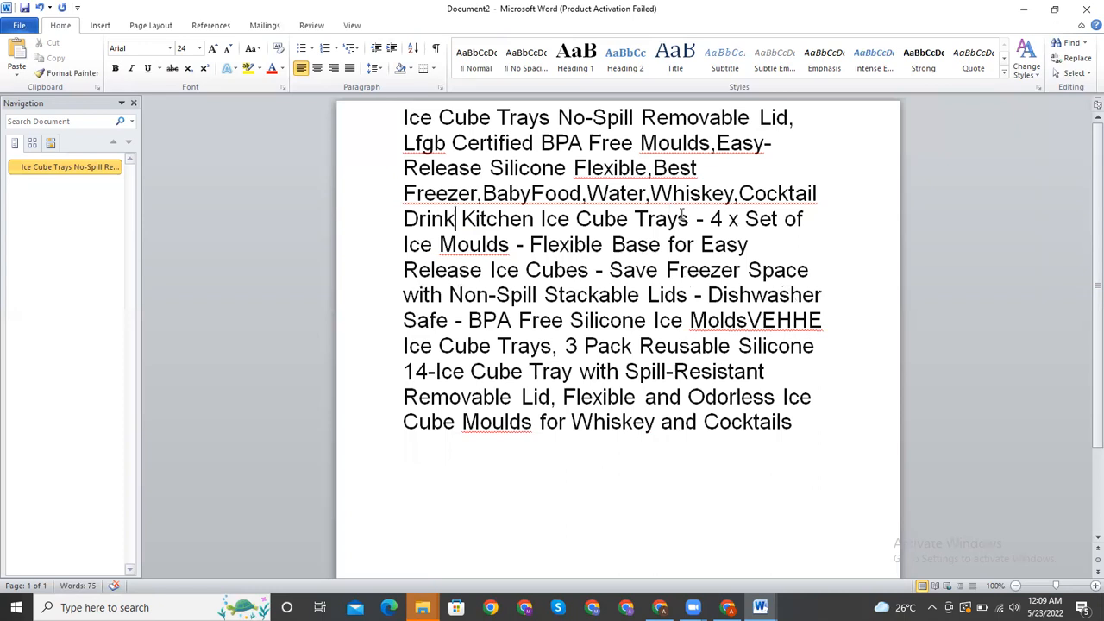
# Step: Delete "Ice Cube Trays" and "- 4 x" between "Drink Kitchen" and "Set of Ice Moulds"
pyautogui.moveTo(690, 219); pyautogui.dragTo(544, 221)
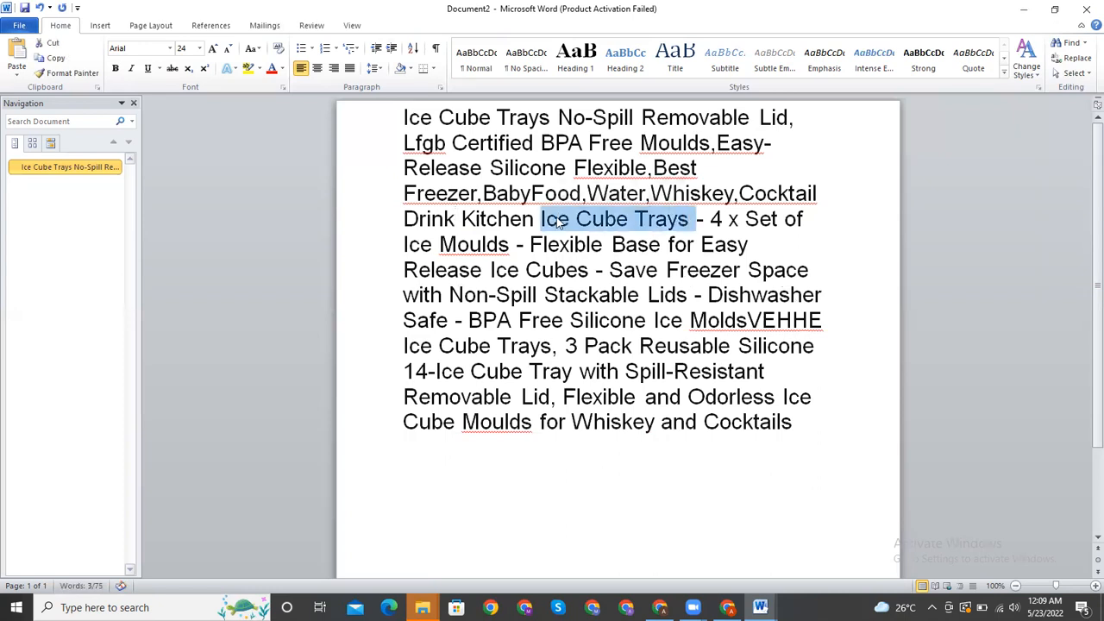
pyautogui.press('Delete')
pyautogui.click(586, 219)
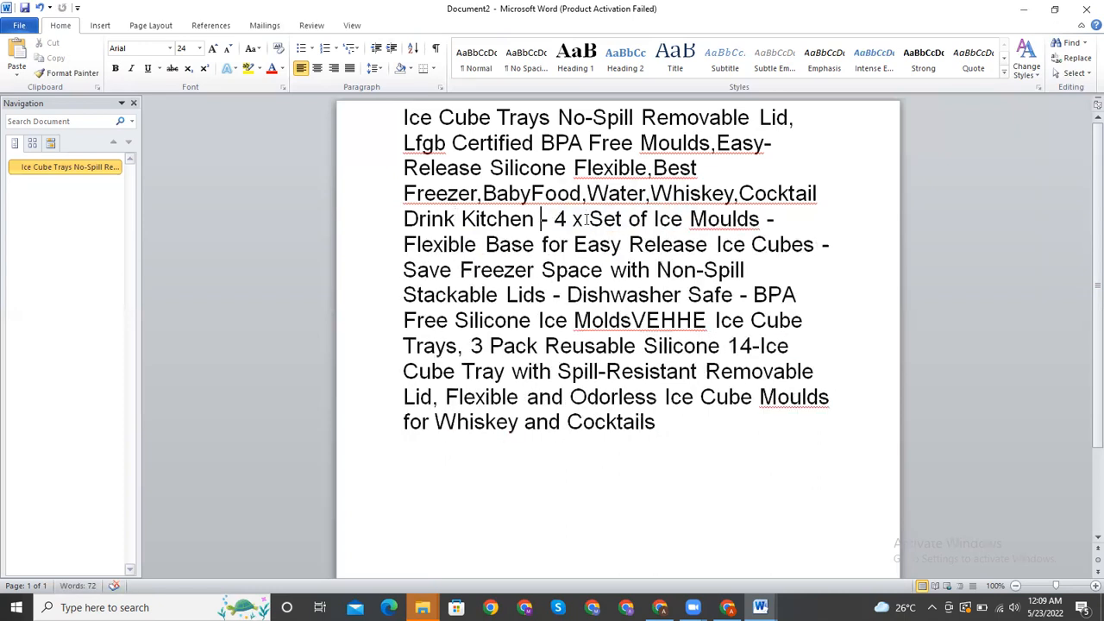
pyautogui.press('BackSpace')
pyautogui.press('BackSpace')
pyautogui.press('BackSpace')
pyautogui.press('BackSpace')
pyautogui.press('BackSpace')
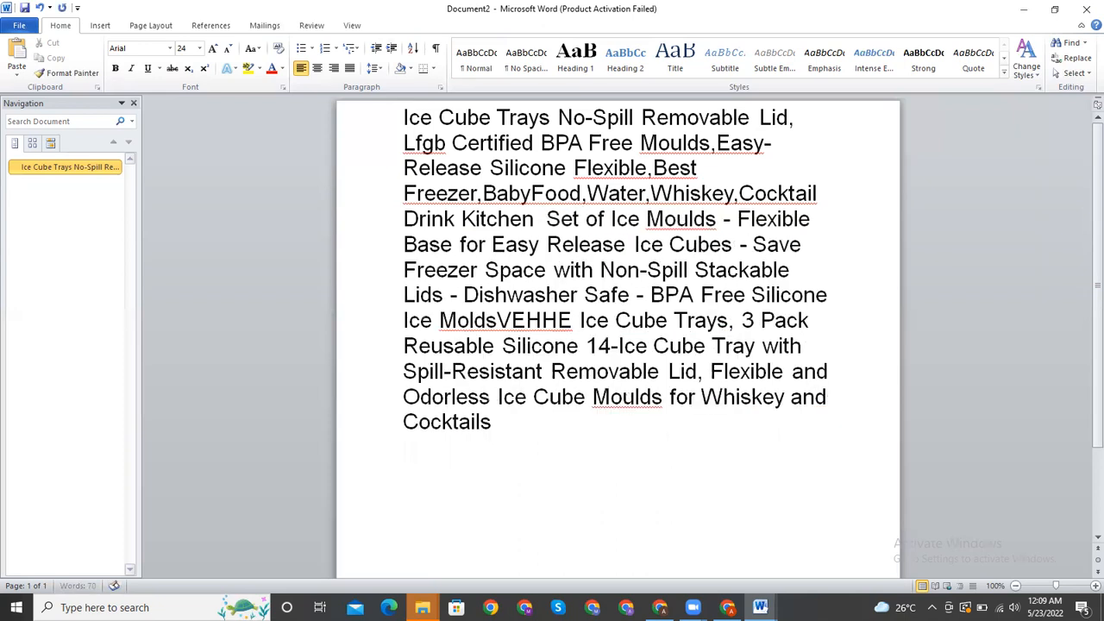
# Step: Delete "of Ice" between "Set" and "Moulds" in the second product title
pyautogui.click(610, 219)
pyautogui.press('BackSpace')
pyautogui.press('BackSpace')
pyautogui.press('BackSpace')
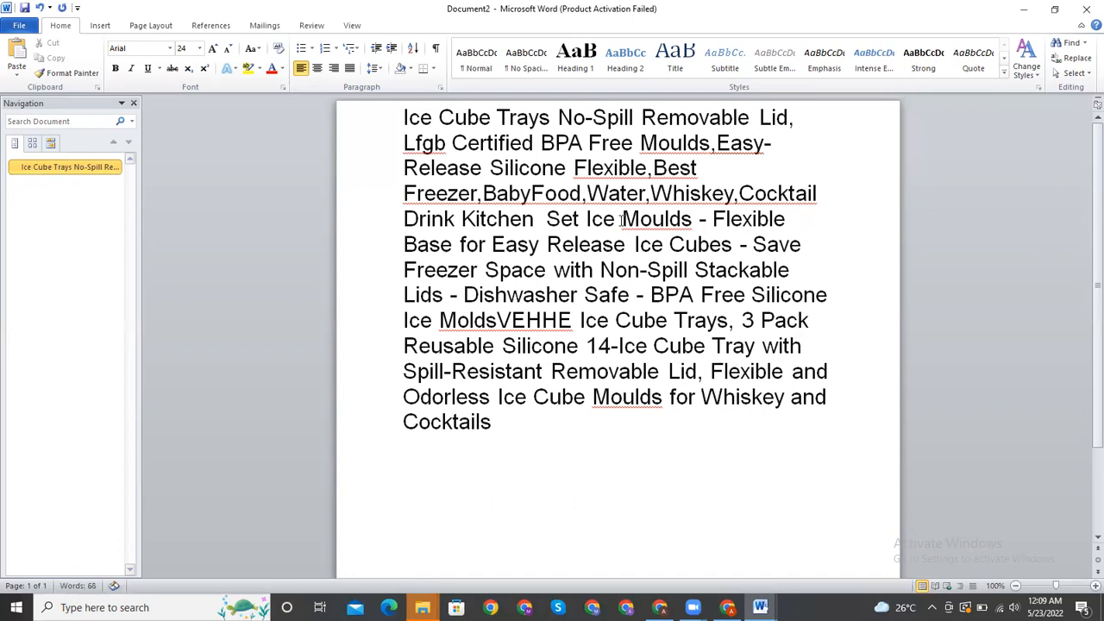
pyautogui.press('Delete')
pyautogui.press('Delete')
pyautogui.press('Delete')
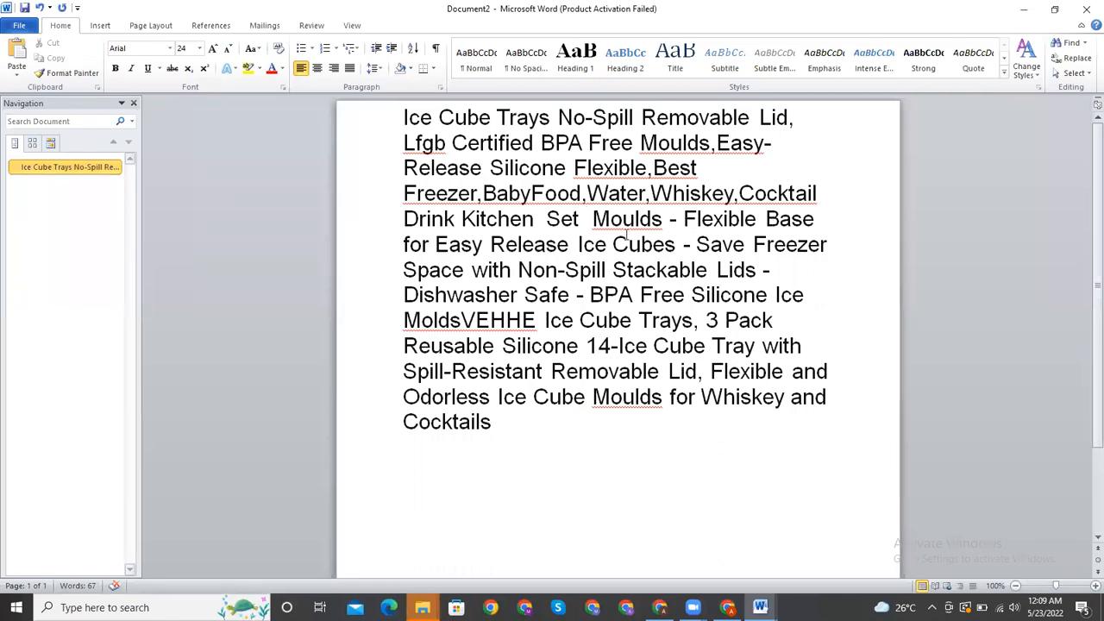
# Step: Delete the word "Moulds" after "Drink Kitchen Set"
pyautogui.click(662, 226)
pyautogui.press('BackSpace')
pyautogui.press('BackSpace')
pyautogui.press('BackSpace')
pyautogui.press('BackSpace')
pyautogui.press('BackSpace')
pyautogui.press('BackSpace')
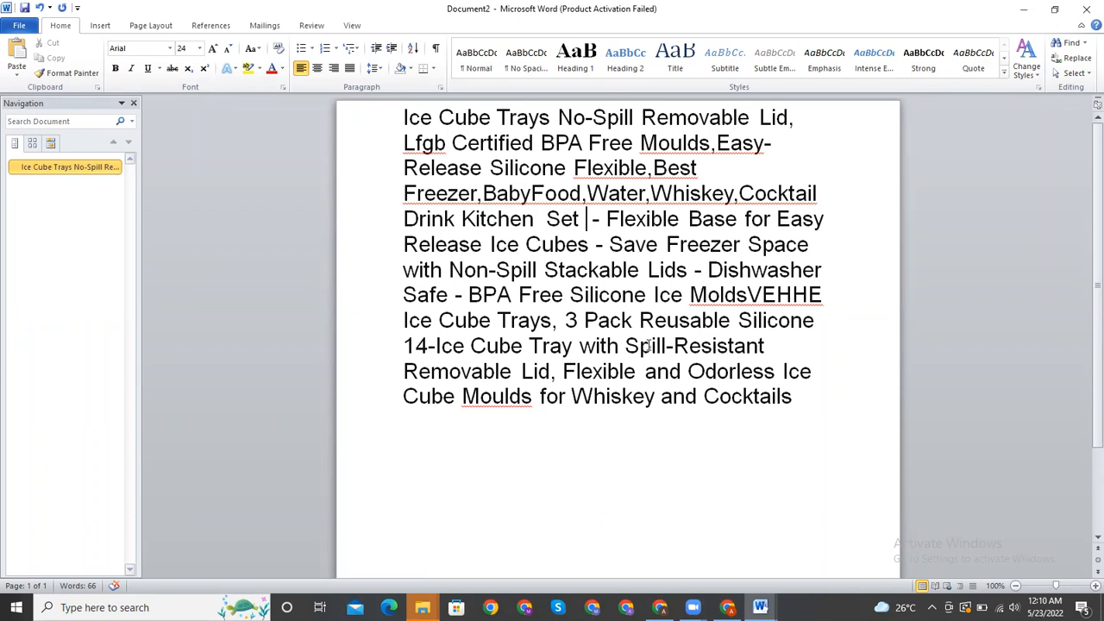
# Step: Delete the word "for" between "Flexible Base" and "Easy Release"
pyautogui.press('Right')
pyautogui.press('Right')
pyautogui.press('Right')
pyautogui.press('Right')
pyautogui.press('Right')
pyautogui.press('Right')
pyautogui.press('Right')
pyautogui.press('Right')
pyautogui.press('Right')
pyautogui.press('Right')
pyautogui.press('Right')
pyautogui.press('Right')
pyautogui.press('Right')
pyautogui.press('Right')
pyautogui.press('Right')
pyautogui.press('Right')
pyautogui.press('Right')
pyautogui.press('Right')
pyautogui.press('Right')
pyautogui.press('Right')
pyautogui.press('BackSpace')
pyautogui.press('BackSpace')
pyautogui.press('BackSpace')
pyautogui.press('BackSpace')
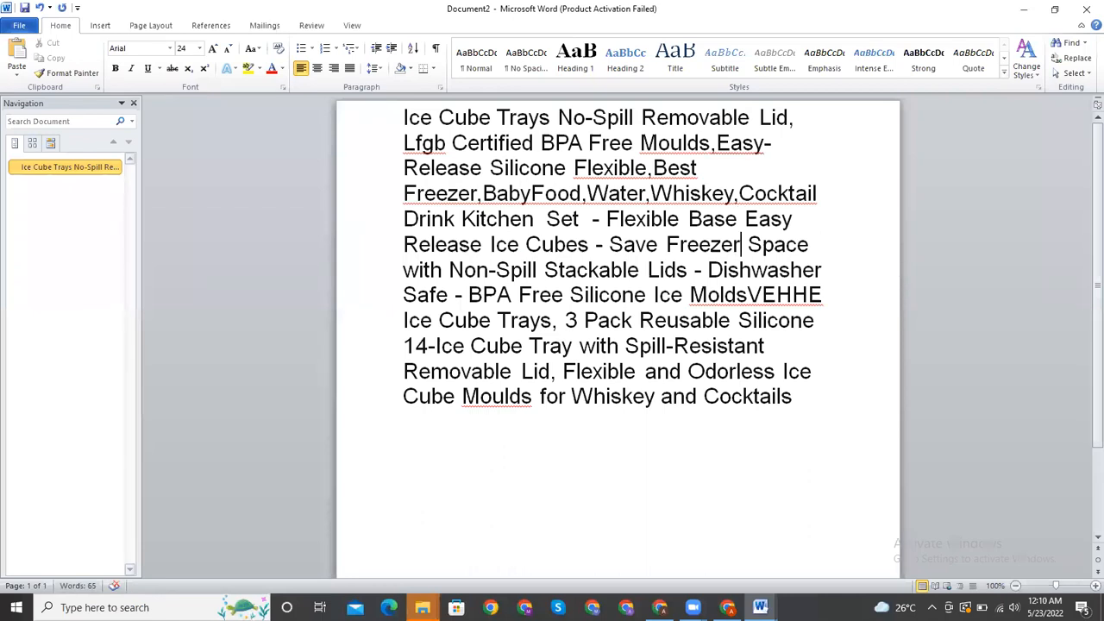
# Step: Delete the repeated word "Flexible" before "Base Easy Release"
pyautogui.press('Left')
pyautogui.press('Left')
pyautogui.press('Left')
pyautogui.press('Left')
pyautogui.press('Left')
pyautogui.press('Left')
pyautogui.press('Right')
pyautogui.press('Right')
pyautogui.press('Left')
pyautogui.press('BackSpace')
pyautogui.press('BackSpace')
pyautogui.press('BackSpace')
pyautogui.press('BackSpace')
pyautogui.press('BackSpace')
pyautogui.press('BackSpace')
pyautogui.press('BackSpace')
pyautogui.press('BackSpace')
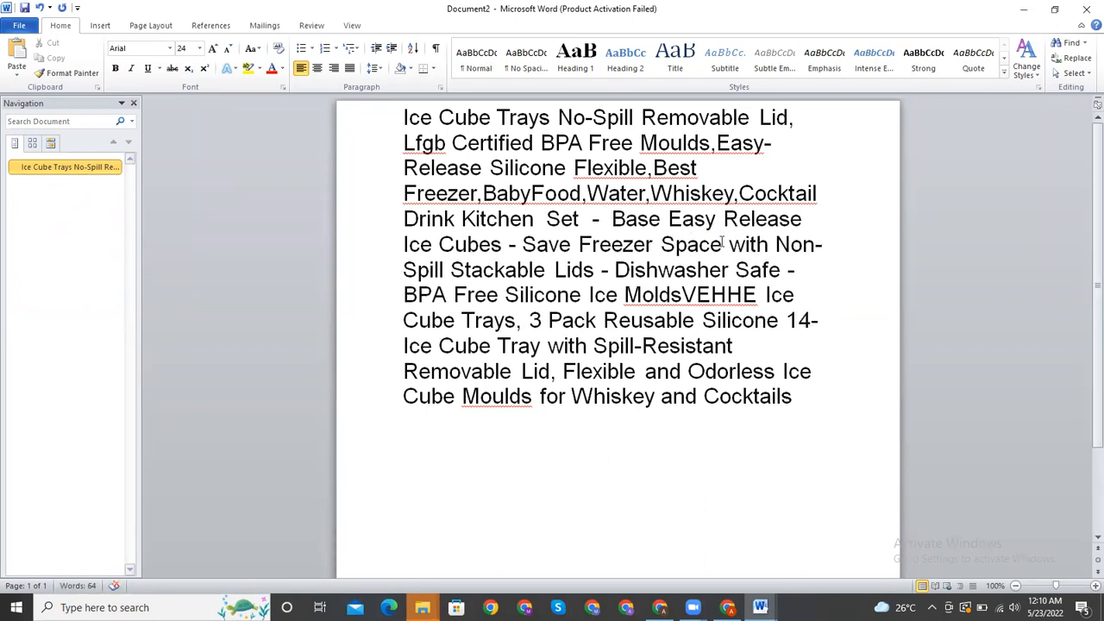
# Step: Delete the repeated "Ice Cubes" after "Base Easy Release"
pyautogui.click(508, 244)
pyautogui.press('BackSpace')
pyautogui.press('BackSpace')
pyautogui.press('BackSpace')
pyautogui.press('BackSpace')
pyautogui.press('BackSpace')
pyautogui.press('BackSpace')
pyautogui.press('BackSpace')
pyautogui.press('BackSpace')
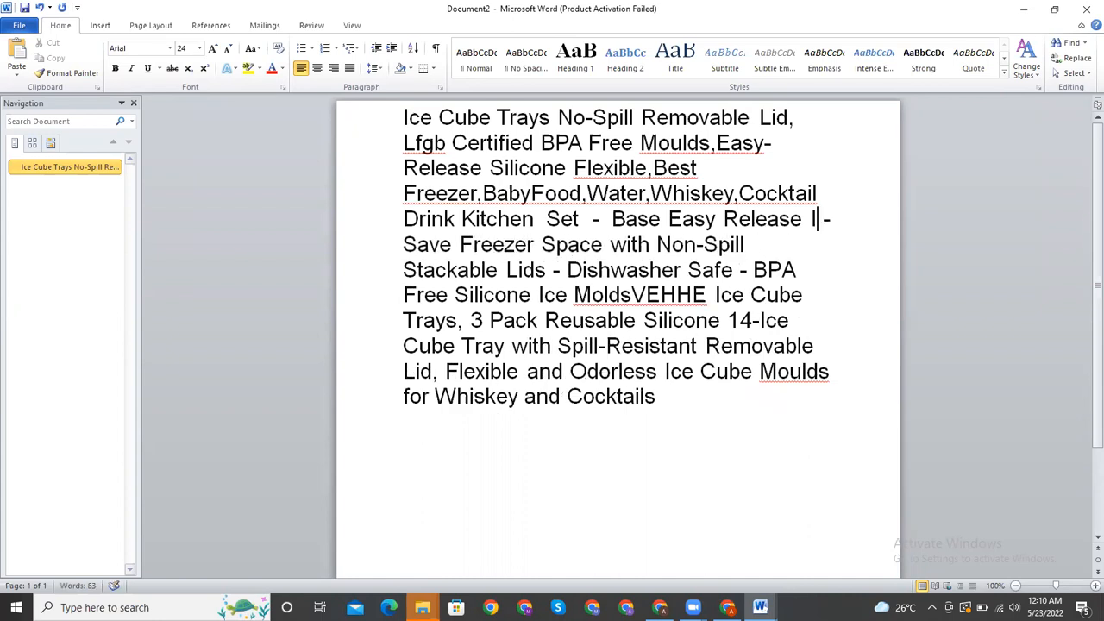
pyautogui.press('BackSpace')
# Step: Delete the word "Release" after "Base Easy", keeping "Easy" fully spelled
pyautogui.press('BackSpace')
pyautogui.press('BackSpace')
pyautogui.press('BackSpace')
pyautogui.press('BackSpace')
pyautogui.press('BackSpace')
pyautogui.press('BackSpace')
pyautogui.press('BackSpace')
pyautogui.press('BackSpace')
pyautogui.press('BackSpace')
pyautogui.press('BackSpace')
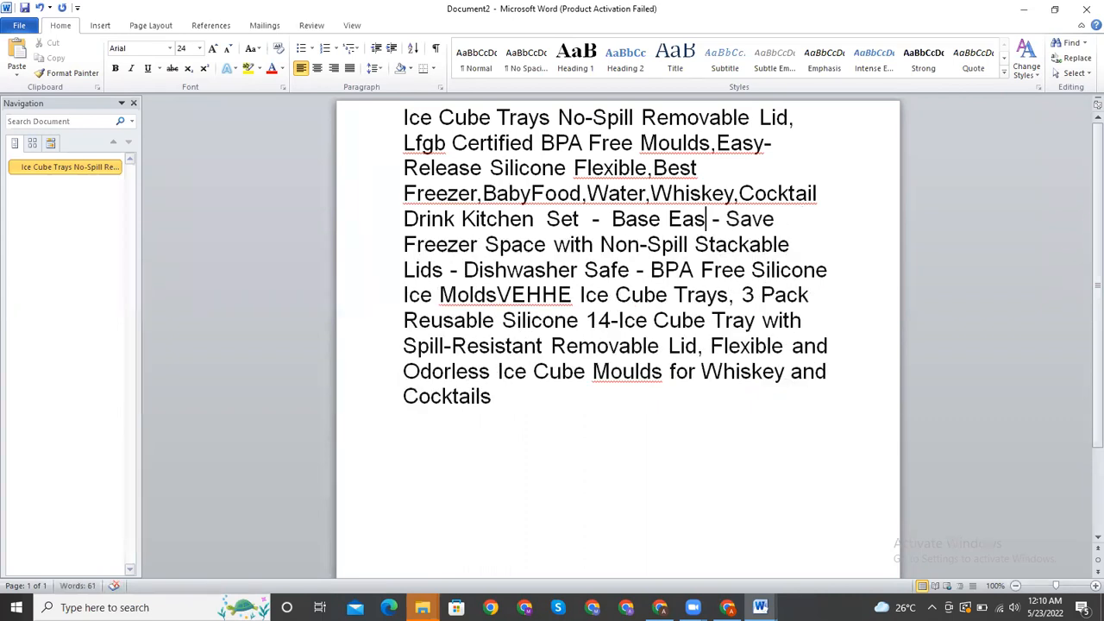
pyautogui.write('y')
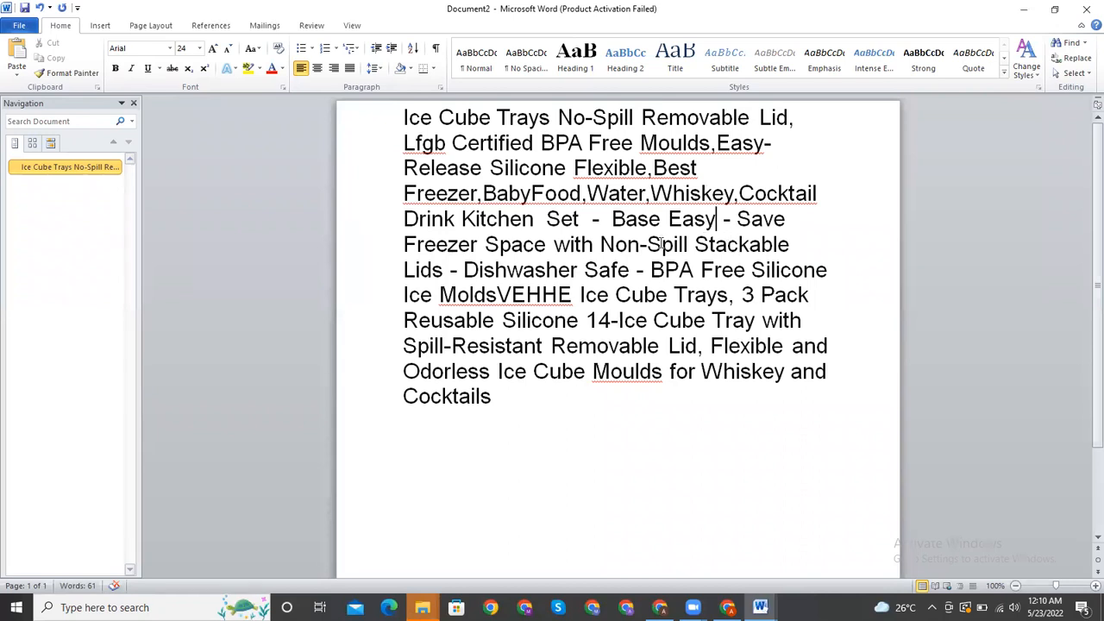
# Step: Delete the word "with" between "Save Freezer Space" and "Non-Spill Stackable Lids"
pyautogui.click(594, 245)
pyautogui.press('BackSpace')
pyautogui.press('BackSpace')
pyautogui.press('BackSpace')
pyautogui.press('BackSpace')
pyautogui.press('BackSpace')
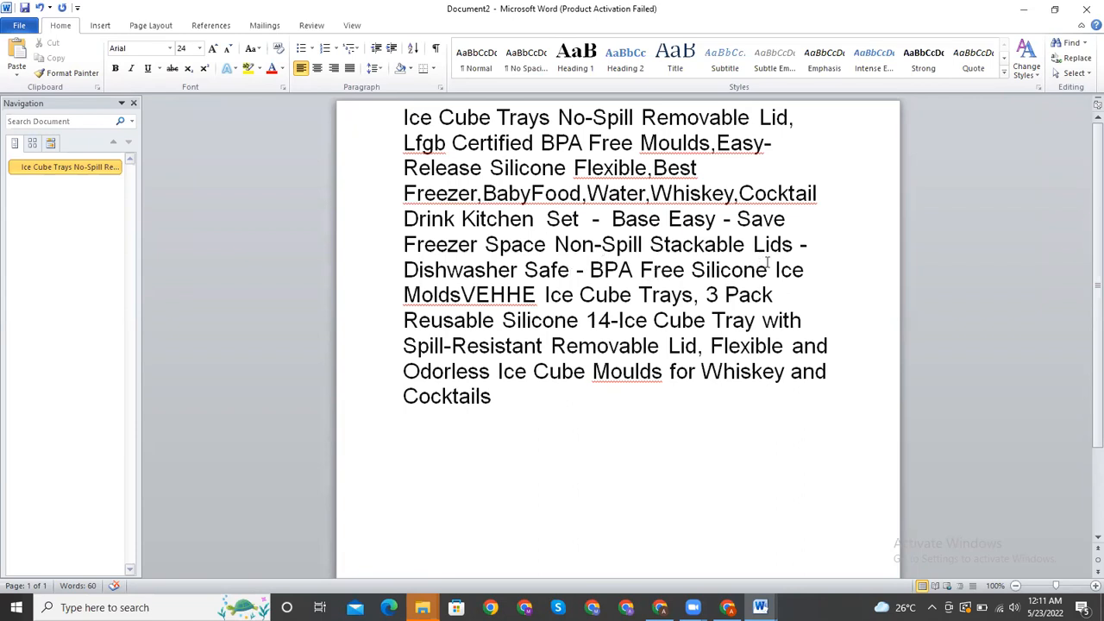
# Step: Delete the word "Ice" between "BPA Free Silicone" and "MoldsVEHHE"
pyautogui.click(812, 272)
pyautogui.press('BackSpace')
pyautogui.press('BackSpace')
pyautogui.press('BackSpace')
pyautogui.press('BackSpace')
# Step: Delete the word "Molds" attached to the front of "VEHHE"
pyautogui.press('Right')
pyautogui.press('Right')
pyautogui.press('Right')
pyautogui.press('Right')
pyautogui.press('BackSpace')
pyautogui.press('BackSpace')
pyautogui.press('BackSpace')
pyautogui.press('BackSpace')
pyautogui.press('BackSpace')
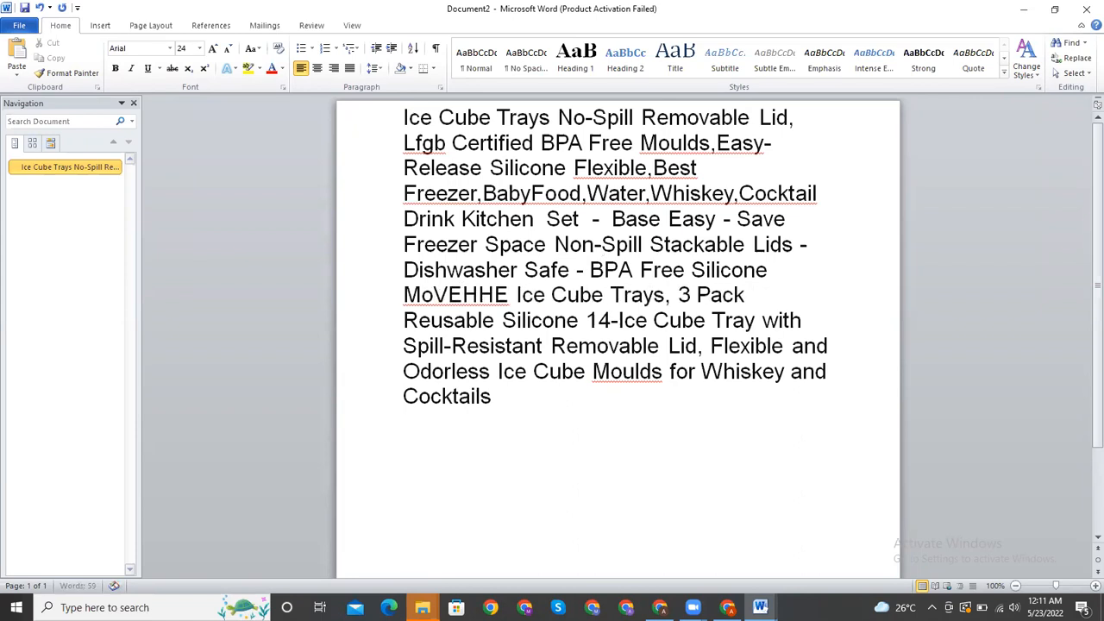
# Step: Delete the brand name "VEHHE" before "Ice Cube Trays, 3 Pack"
pyautogui.press('Right')
pyautogui.press('Right')
pyautogui.press('Right')
pyautogui.press('Right')
pyautogui.press('Right')
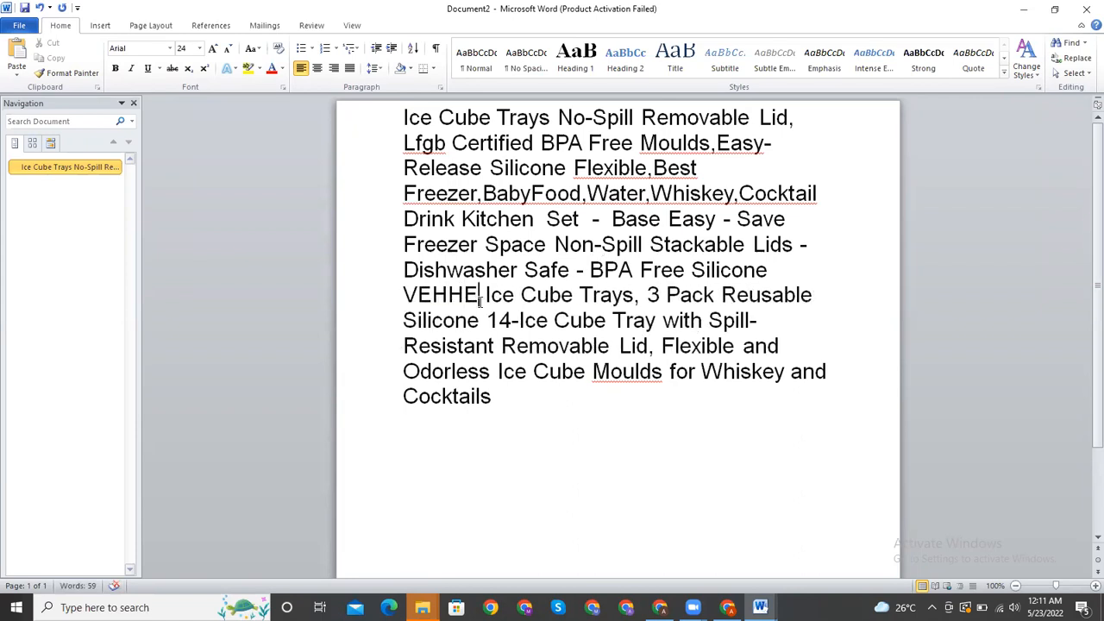
pyautogui.keyDown('shift'); pyautogui.click(412, 295); pyautogui.keyUp('shift')
pyautogui.keyDown('shift'); pyautogui.click(404, 295); pyautogui.keyUp('shift')
pyautogui.press('BackSpace')
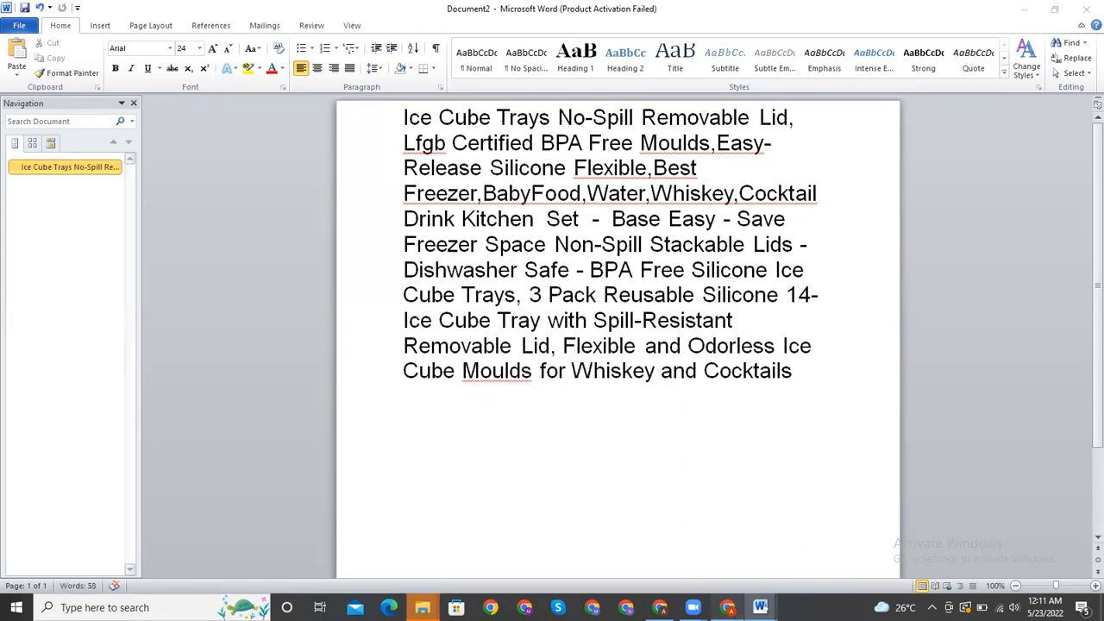
# Step: Check the competitor title on Amazon and delete the repeated words "Ice Cube Trays" before ", 3 Pack" in the Word listing
pyautogui.click(727, 608)
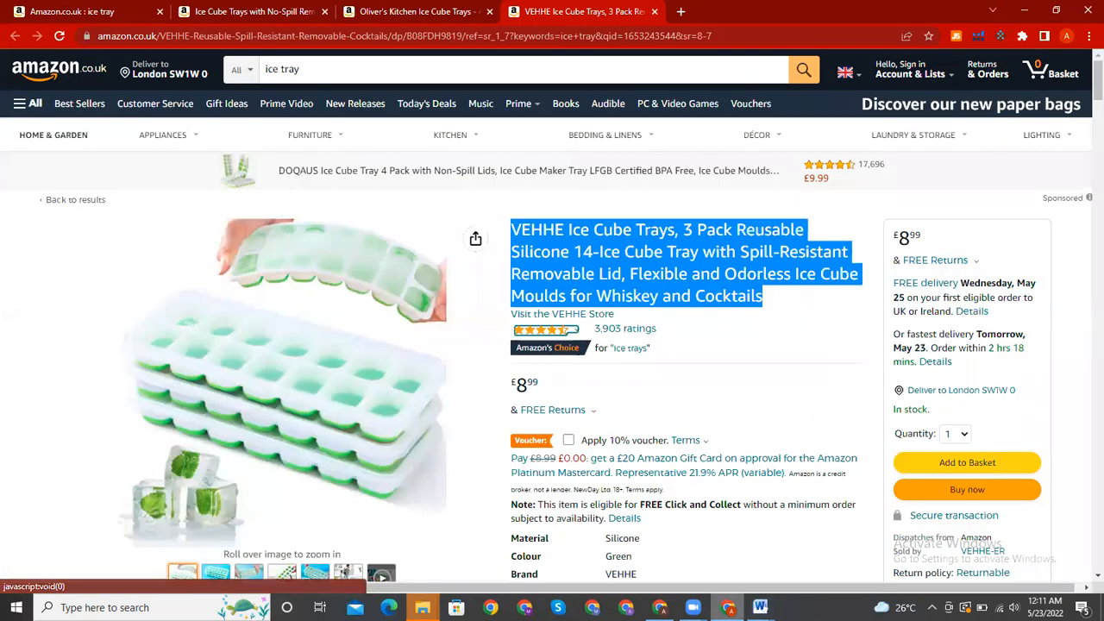
pyautogui.click(825, 573)
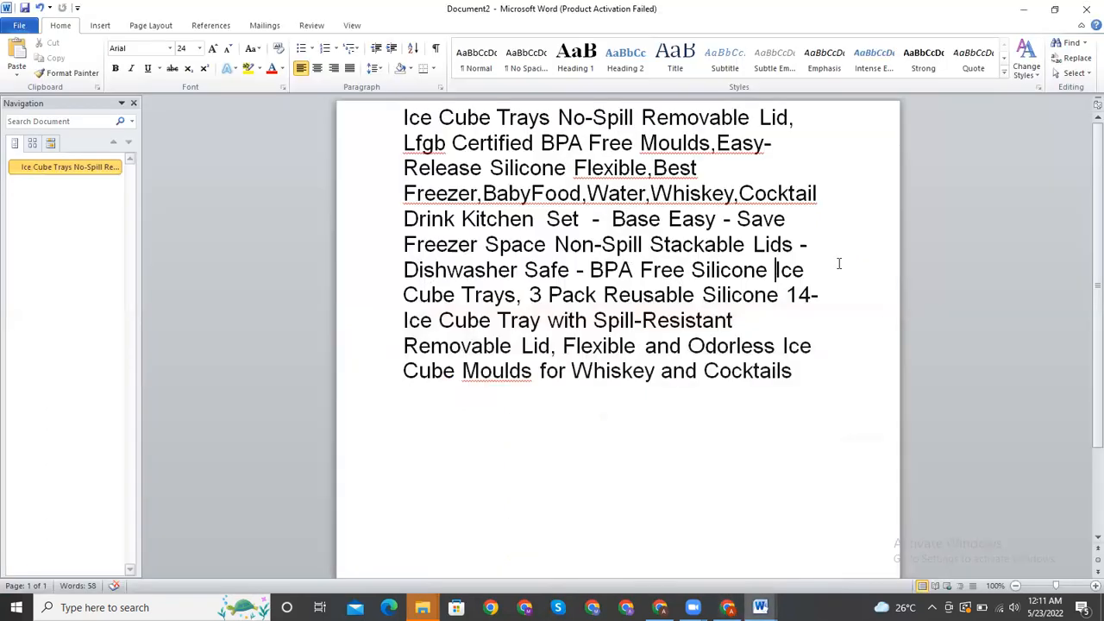
pyautogui.press('BackSpace')
pyautogui.press('BackSpace')
pyautogui.press('BackSpace')
pyautogui.press('BackSpace')
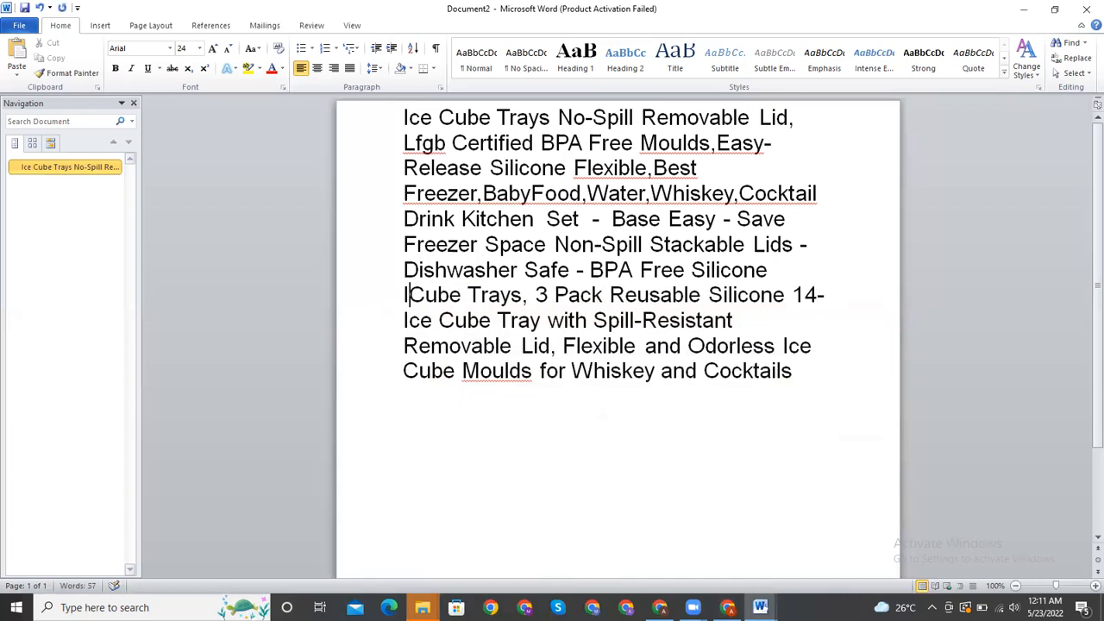
pyautogui.click(458, 298)
pyautogui.press('BackSpace')
pyautogui.press('BackSpace')
pyautogui.press('BackSpace')
pyautogui.press('BackSpace')
pyautogui.press('BackSpace')
pyautogui.press('BackSpace')
pyautogui.press('BackSpace')
pyautogui.press('BackSpace')
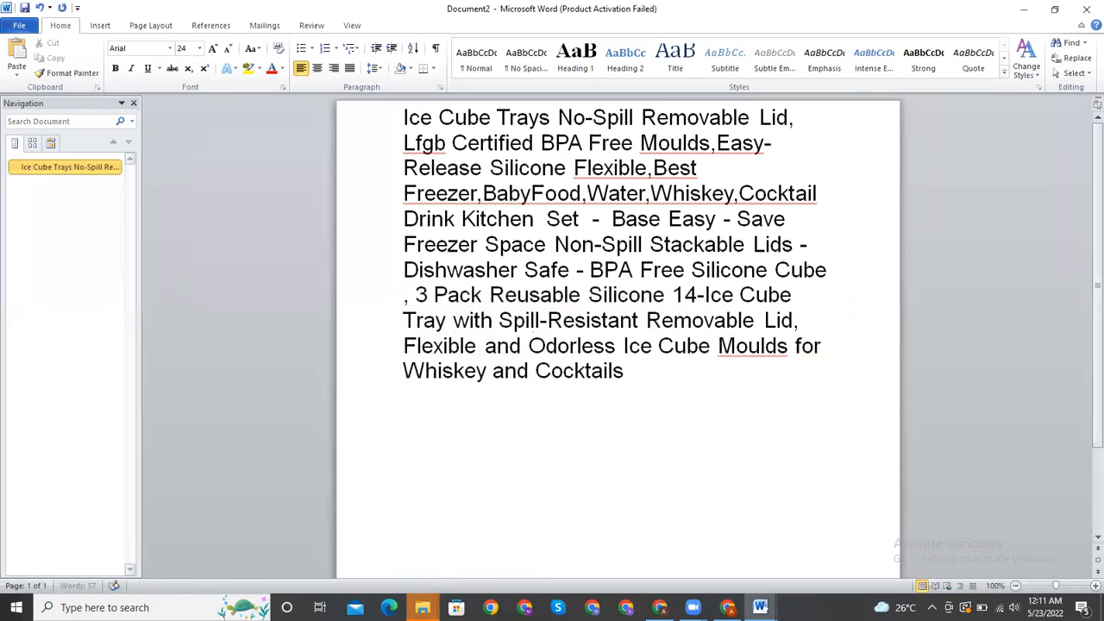
pyautogui.press('BackSpace')
pyautogui.press('BackSpace')
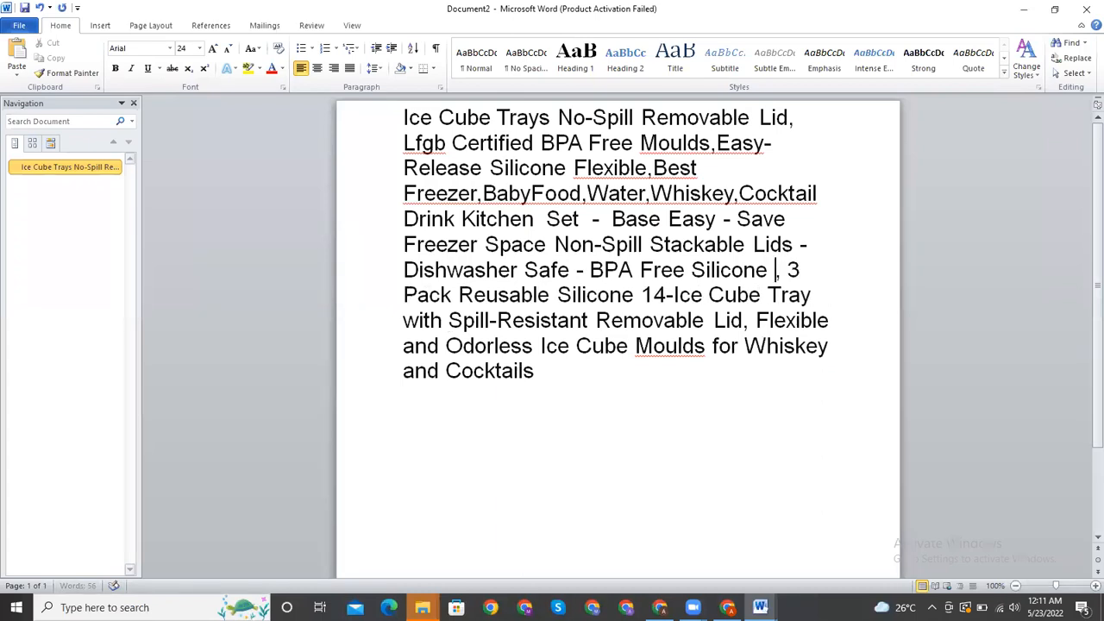
# Step: Delete "3 Pack" before "Reusable Silicone"
pyautogui.click(452, 295)
pyautogui.press('BackSpace')
pyautogui.press('BackSpace')
pyautogui.press('BackSpace')
pyautogui.press('BackSpace')
pyautogui.press('BackSpace')
pyautogui.press('BackSpace')
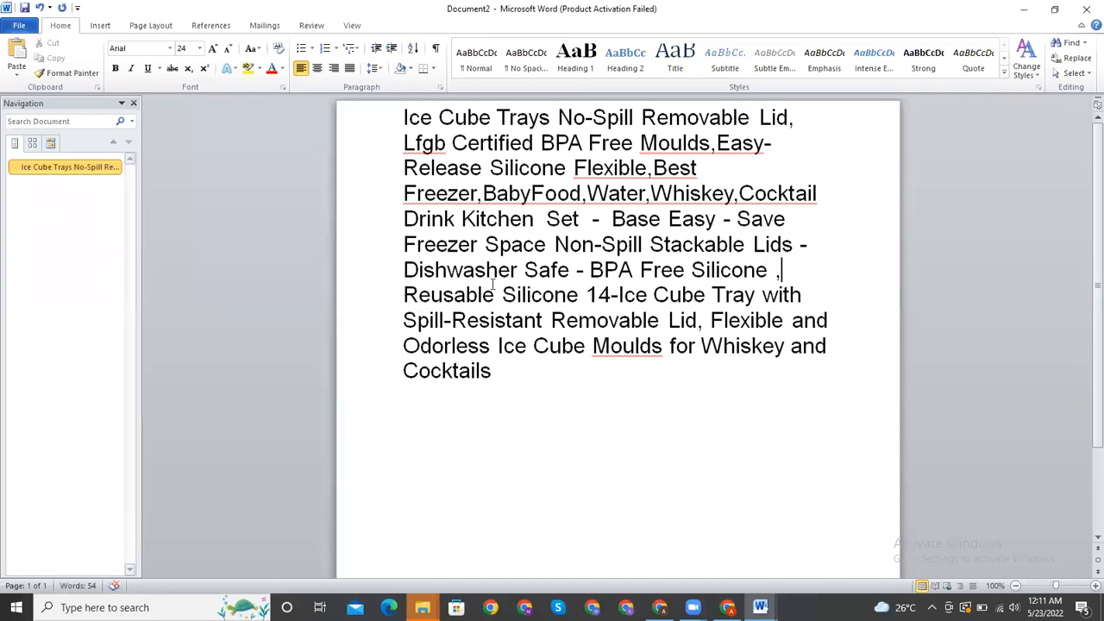
# Step: Delete the repeated word "Silicone" between "Reusable" and "14-Ice Cube Tray"
pyautogui.moveTo(585, 297); pyautogui.dragTo(510, 296)
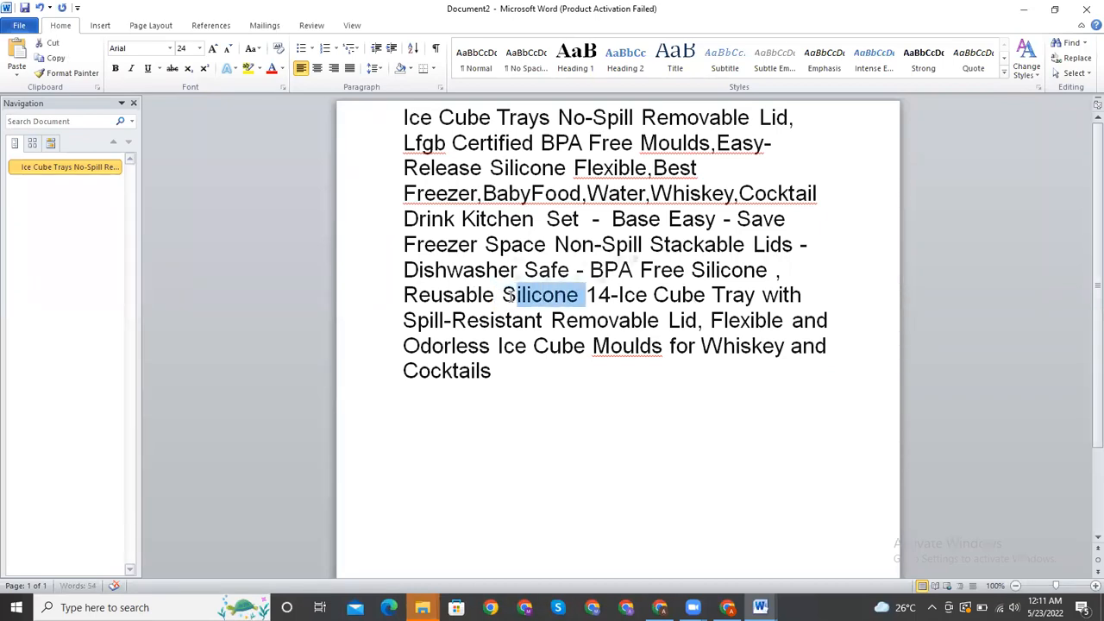
pyautogui.press('BackSpace')
pyautogui.press('BackSpace')
# Step: Delete the repeated words "Ice Cube Tray" between "14-" and "with Spill-Resistant"
pyautogui.press('Right')
pyautogui.press('Right')
pyautogui.press('Right')
pyautogui.press('Right')
pyautogui.press('Right')
pyautogui.press('Right')
pyautogui.press('Right')
pyautogui.press('Right')
pyautogui.press('Right')
pyautogui.press('Right')
pyautogui.press('Right')
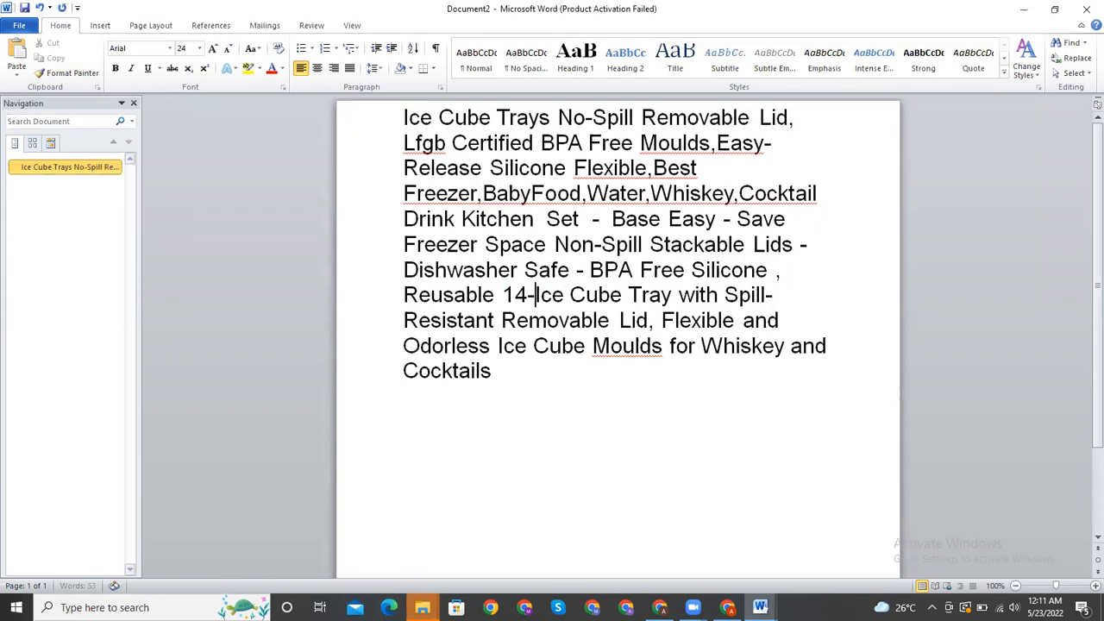
pyautogui.press('Right')
pyautogui.press('Right')
pyautogui.press('Right')
pyautogui.press('Right')
pyautogui.press('Right')
pyautogui.press('BackSpace')
pyautogui.press('BackSpace')
pyautogui.press('BackSpace')
pyautogui.press('BackSpace')
pyautogui.press('BackSpace')
pyautogui.press('BackSpace')
pyautogui.press('BackSpace')
pyautogui.press('BackSpace')
pyautogui.press('BackSpace')
pyautogui.press('BackSpace')
pyautogui.press('BackSpace')
pyautogui.press('BackSpace')
pyautogui.press('BackSpace')
pyautogui.press('BackSpace')
pyautogui.press('BackSpace')
pyautogui.press('BackSpace')
pyautogui.press('BackSpace')
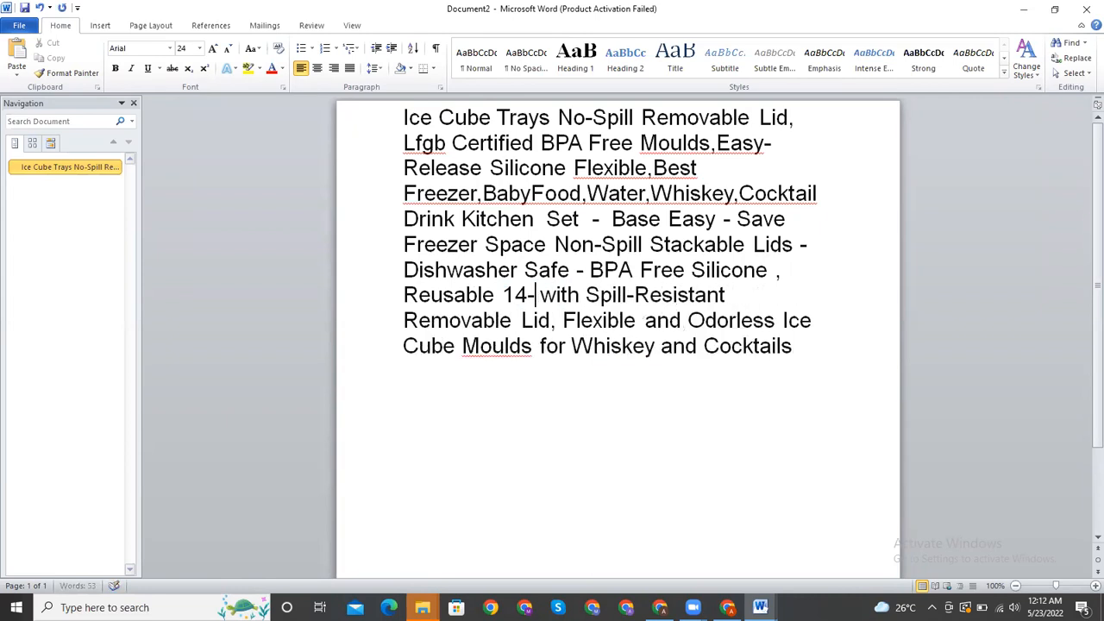
# Step: Delete the leftover "14- with" between "Reusable" and "Spill-Resistant"
pyautogui.press('Right')
pyautogui.press('Right')
pyautogui.press('Right')
pyautogui.press('Right')
pyautogui.press('Right')
pyautogui.press('BackSpace')
pyautogui.press('BackSpace')
pyautogui.press('BackSpace')
pyautogui.press('BackSpace')
pyautogui.press('BackSpace')
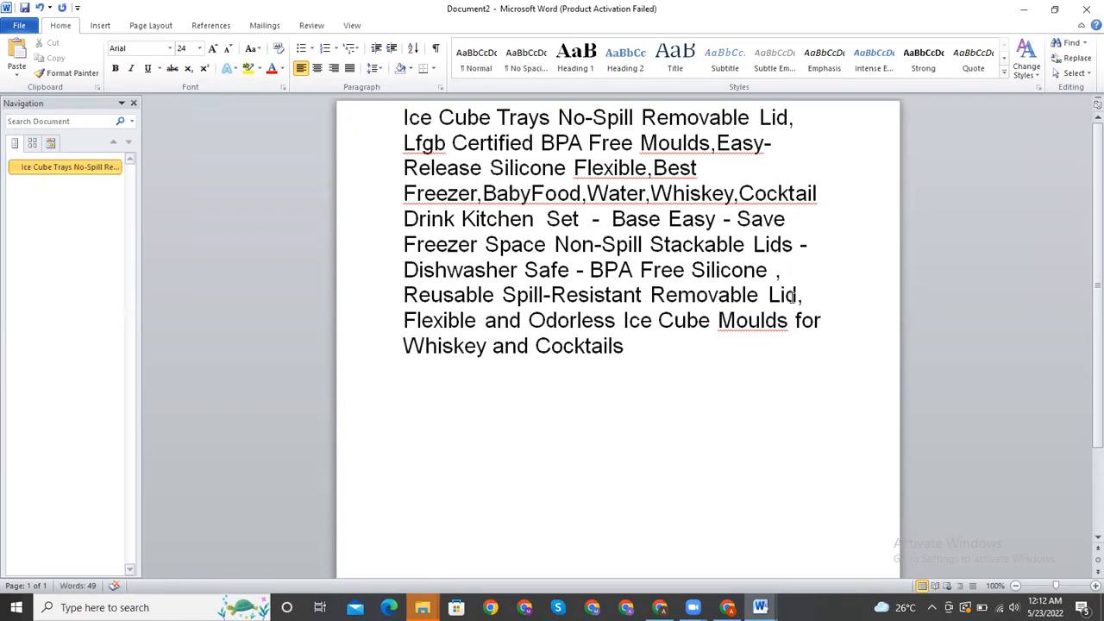
# Step: Delete the repeated words "Removable Lid" after "Spill-Resistant"
pyautogui.click(801, 295)
pyautogui.press('BackSpace')
pyautogui.press('BackSpace')
pyautogui.press('BackSpace')
pyautogui.press('BackSpace')
pyautogui.press('BackSpace')
pyautogui.press('BackSpace')
pyautogui.press('BackSpace')
pyautogui.press('BackSpace')
pyautogui.press('BackSpace')
pyautogui.press('BackSpace')
pyautogui.press('BackSpace')
pyautogui.press('BackSpace')
pyautogui.press('BackSpace')
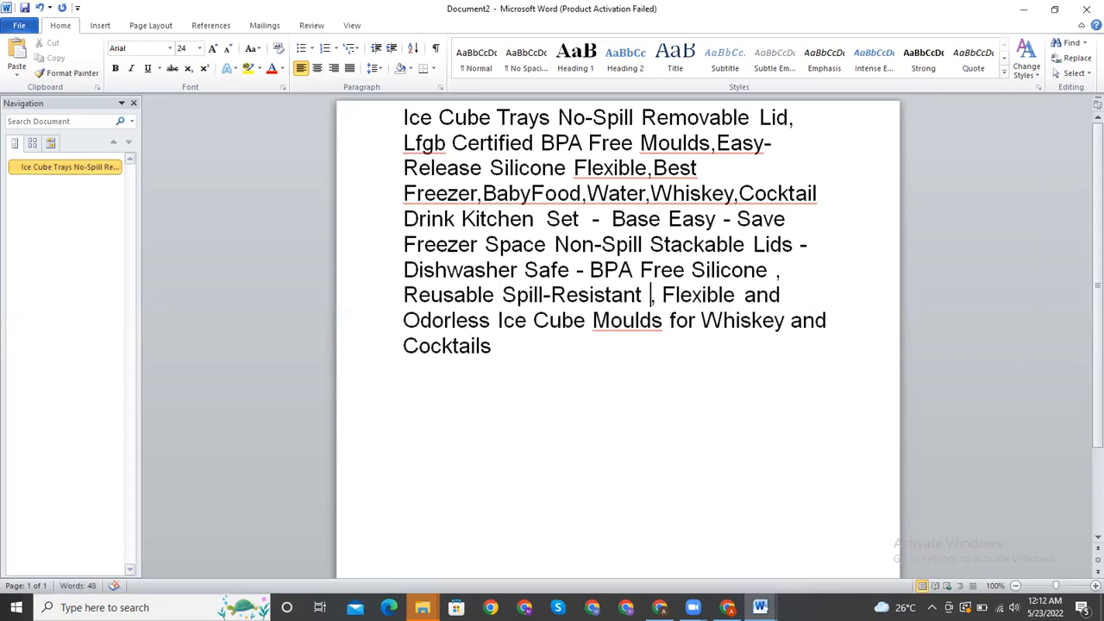
# Step: Delete the words "Flexible and Odorless Ice Cube" before "Moulds for Whiskey and Cocktails"
pyautogui.moveTo(785, 294); pyautogui.dragTo(663, 294)
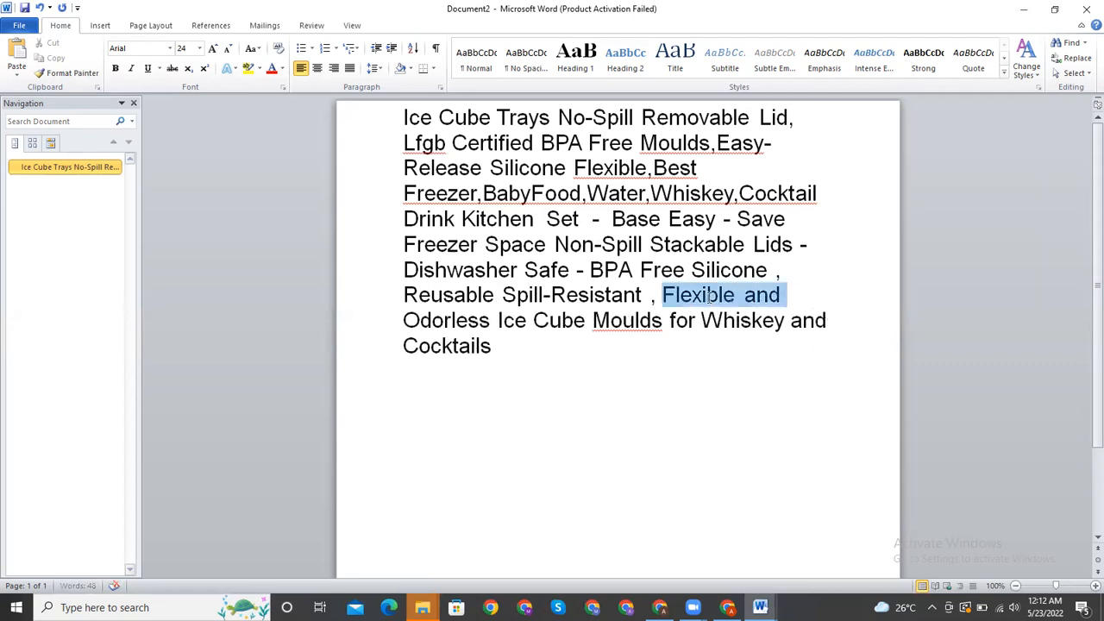
pyautogui.press('BackSpace')
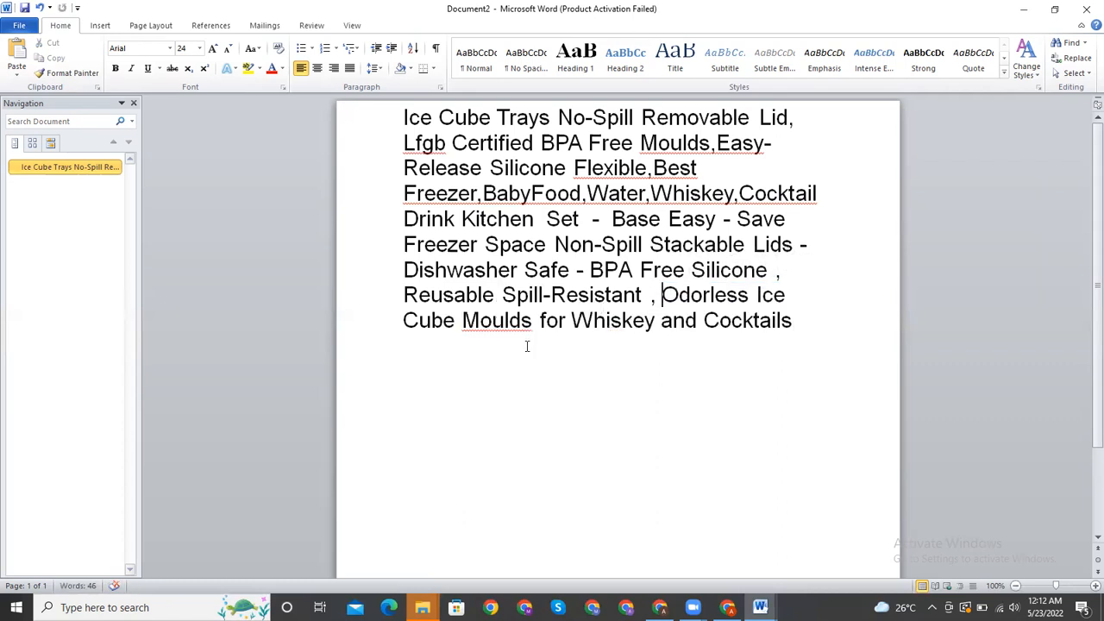
pyautogui.click(457, 325)
pyautogui.press('BackSpace')
pyautogui.press('BackSpace')
pyautogui.press('BackSpace')
pyautogui.press('BackSpace')
pyautogui.press('BackSpace')
pyautogui.press('BackSpace')
pyautogui.press('BackSpace')
pyautogui.press('BackSpace')
pyautogui.press('BackSpace')
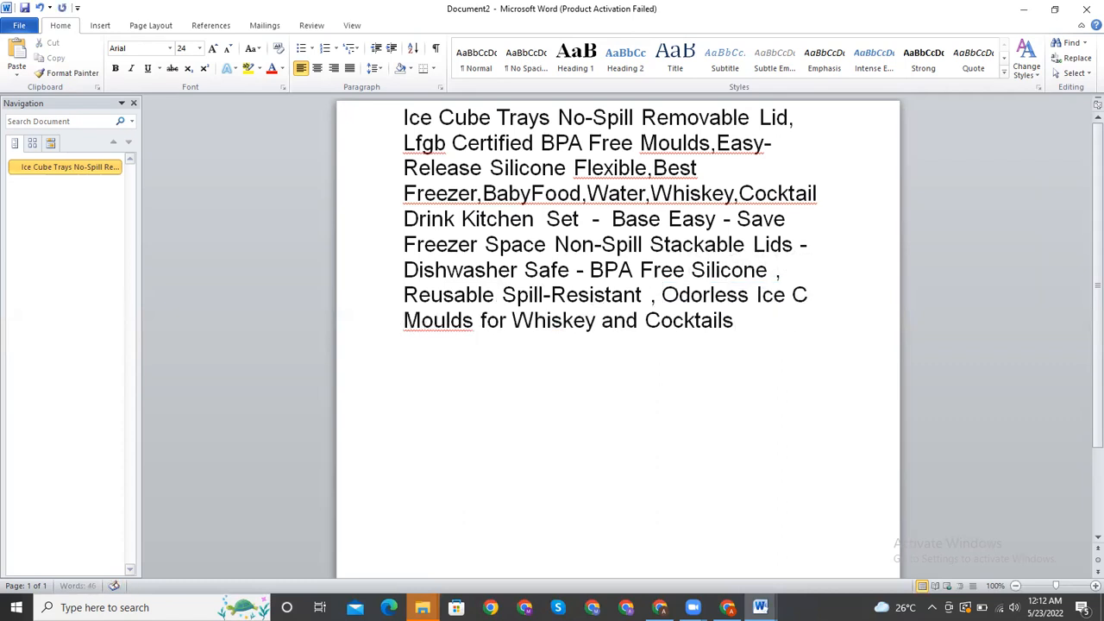
pyautogui.press('BackSpace')
pyautogui.press('BackSpace')
pyautogui.press('BackSpace')
pyautogui.press('BackSpace')
pyautogui.press('BackSpace')
pyautogui.press('BackSpace')
pyautogui.press('BackSpace')
pyautogui.press('BackSpace')
pyautogui.press('BackSpace')
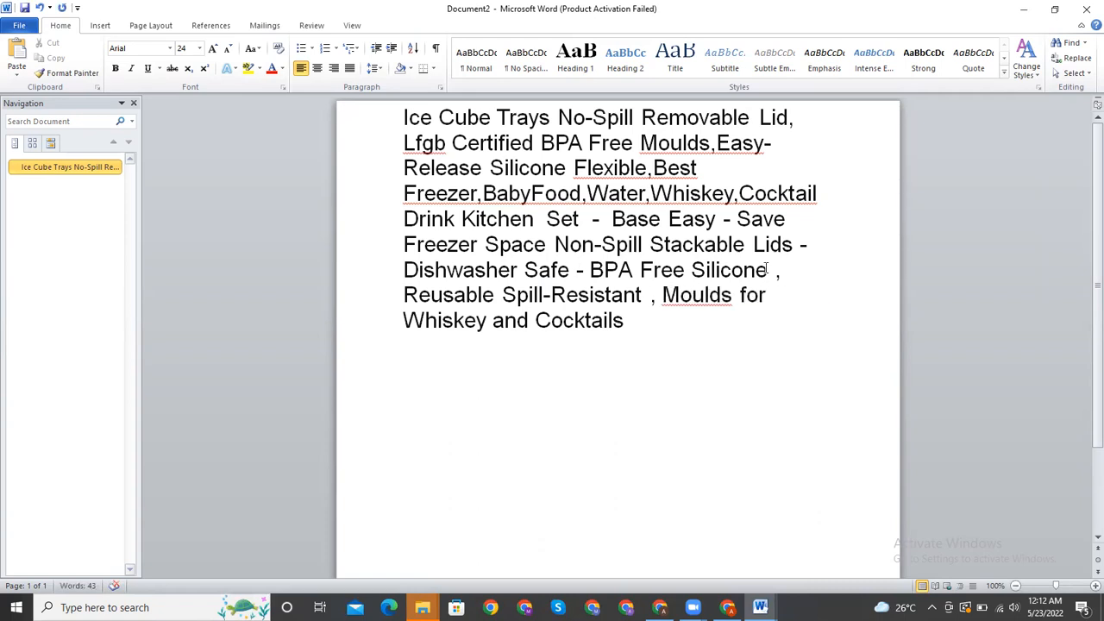
# Step: Delete the closing text ", Moulds for Whiskey and Cocktails" after "Spill-Resistant"
pyautogui.moveTo(773, 299); pyautogui.dragTo(695, 309)
pyautogui.press('Delete')
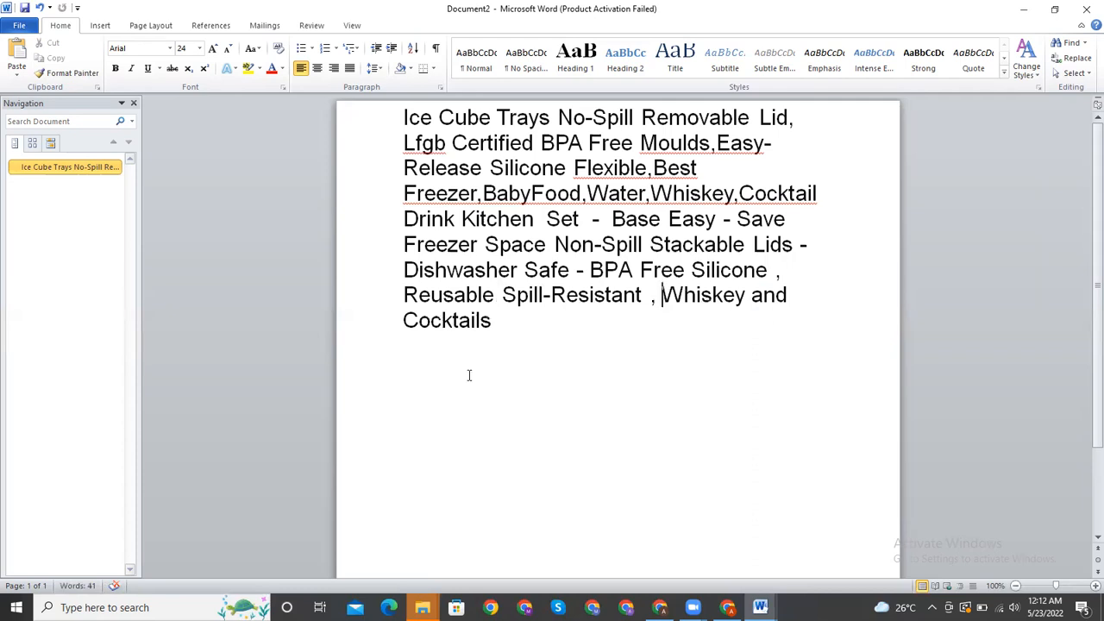
pyautogui.click(511, 339)
pyautogui.press('BackSpace')
pyautogui.press('BackSpace')
pyautogui.press('BackSpace')
pyautogui.press('BackSpace')
pyautogui.press('BackSpace')
pyautogui.press('BackSpace')
pyautogui.press('BackSpace')
pyautogui.press('BackSpace')
pyautogui.press('BackSpace')
pyautogui.press('BackSpace')
pyautogui.press('BackSpace')
pyautogui.press('BackSpace')
pyautogui.press('BackSpace')
pyautogui.press('BackSpace')
pyautogui.press('BackSpace')
pyautogui.press('BackSpace')
pyautogui.press('BackSpace')
pyautogui.press('BackSpace')
pyautogui.press('BackSpace')
pyautogui.press('BackSpace')
pyautogui.press('BackSpace')
pyautogui.press('BackSpace')
pyautogui.press('BackSpace')
pyautogui.press('BackSpace')
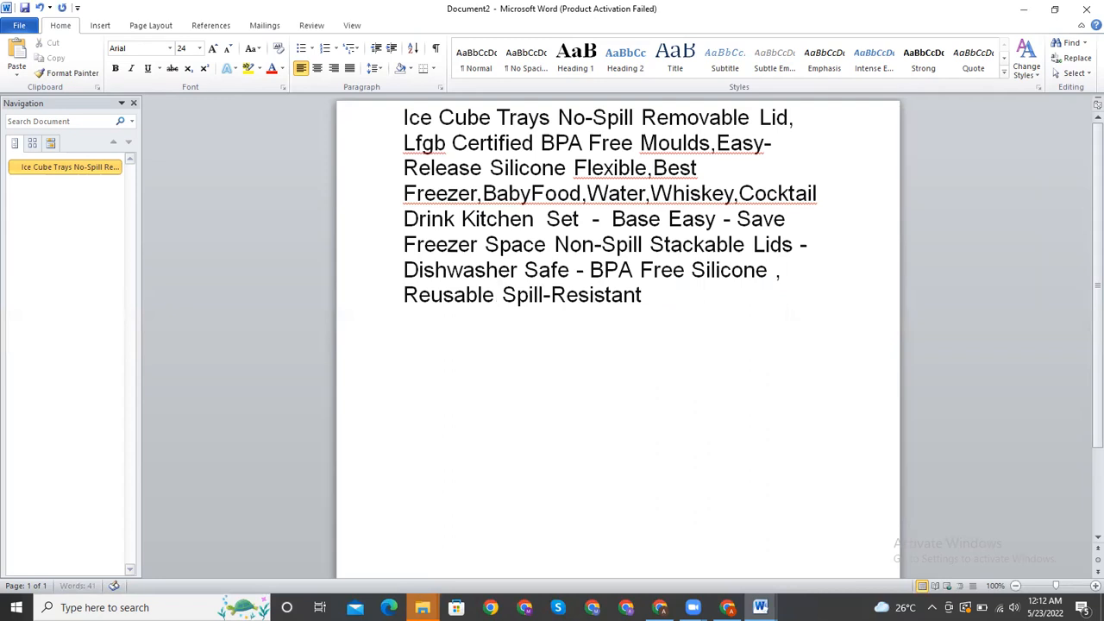
# Step: End the listing with a period after "Spill-Resistant" and add blank lines below it
pyautogui.write('.')
pyautogui.press('Return')
pyautogui.press('Return')
pyautogui.press('Return')
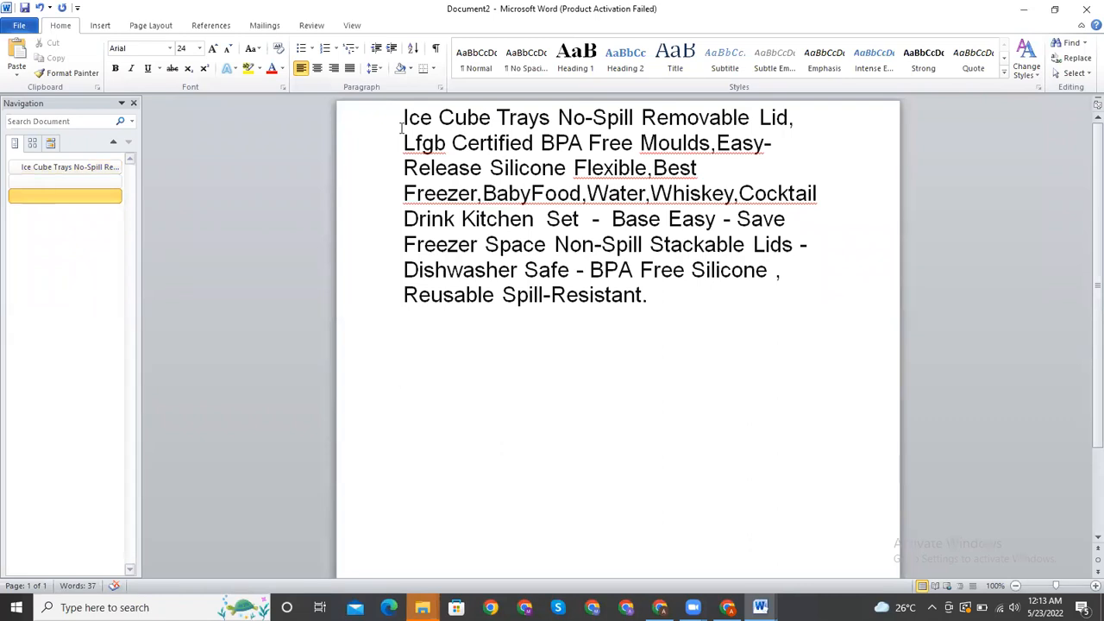
pyautogui.moveTo(402, 127); pyautogui.dragTo(429, 127)
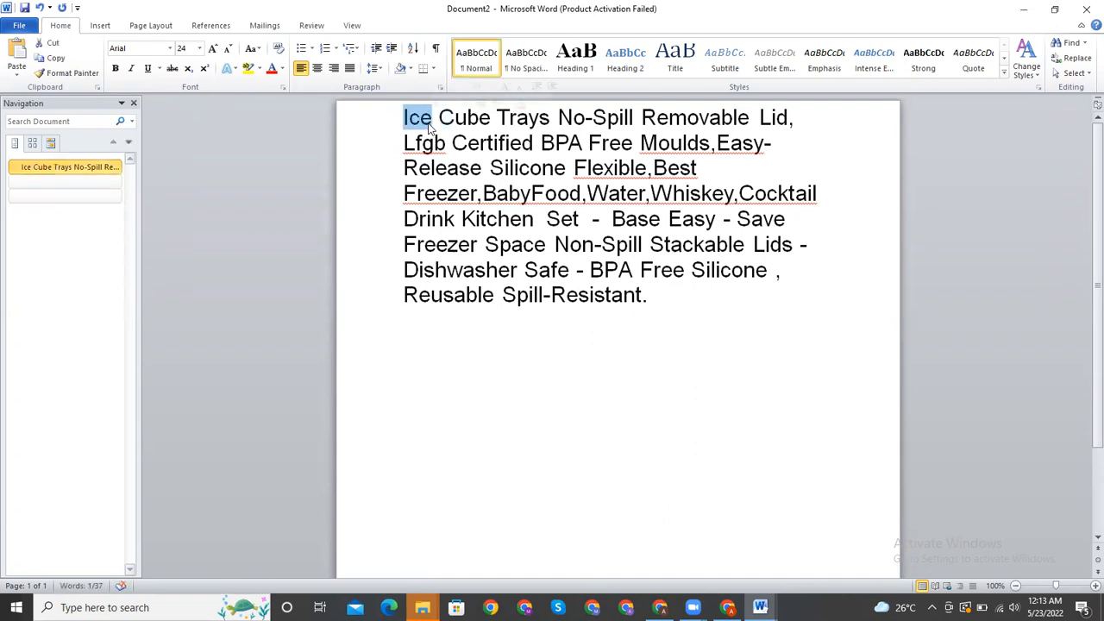
pyautogui.click(448, 408)
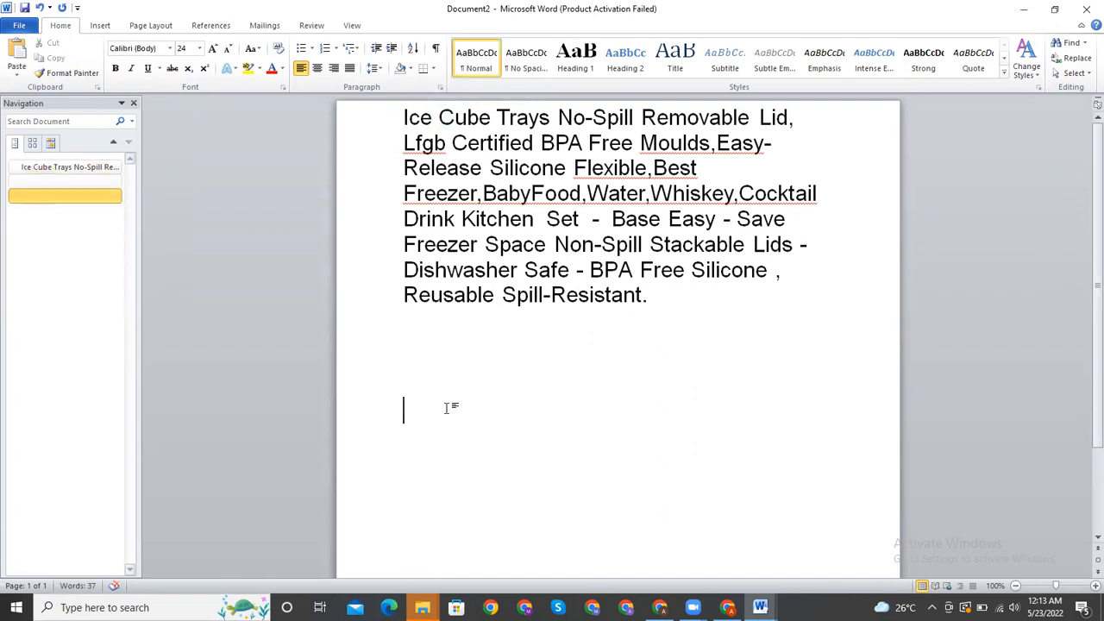
pyautogui.moveTo(402, 120); pyautogui.dragTo(428, 124)
pyautogui.click(385, 145)
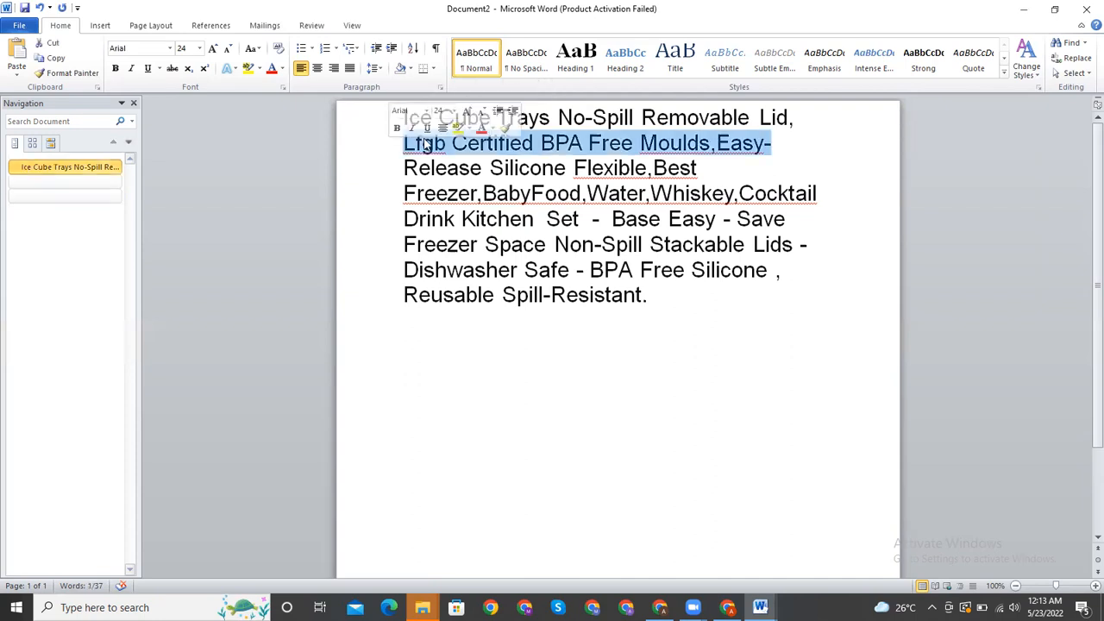
pyautogui.click(593, 377)
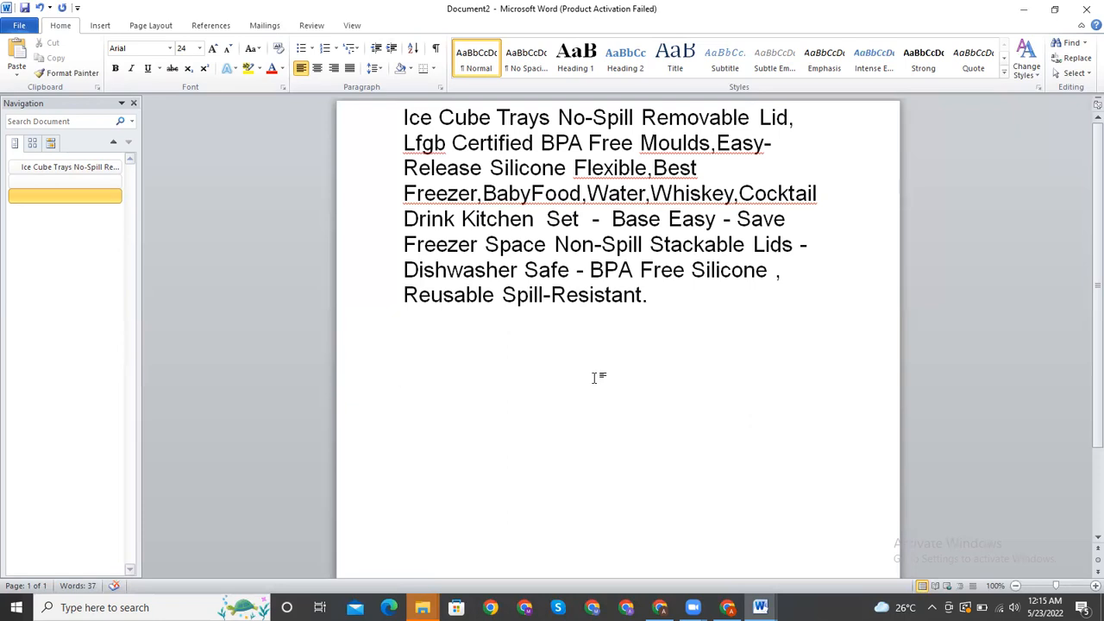
# Step: Copy "Ice Cube" from the title onto a new line below the listing and add 25000 after it
pyautogui.moveTo(405, 118); pyautogui.dragTo(483, 127)
pyautogui.hotkey('ctrl', 'c')
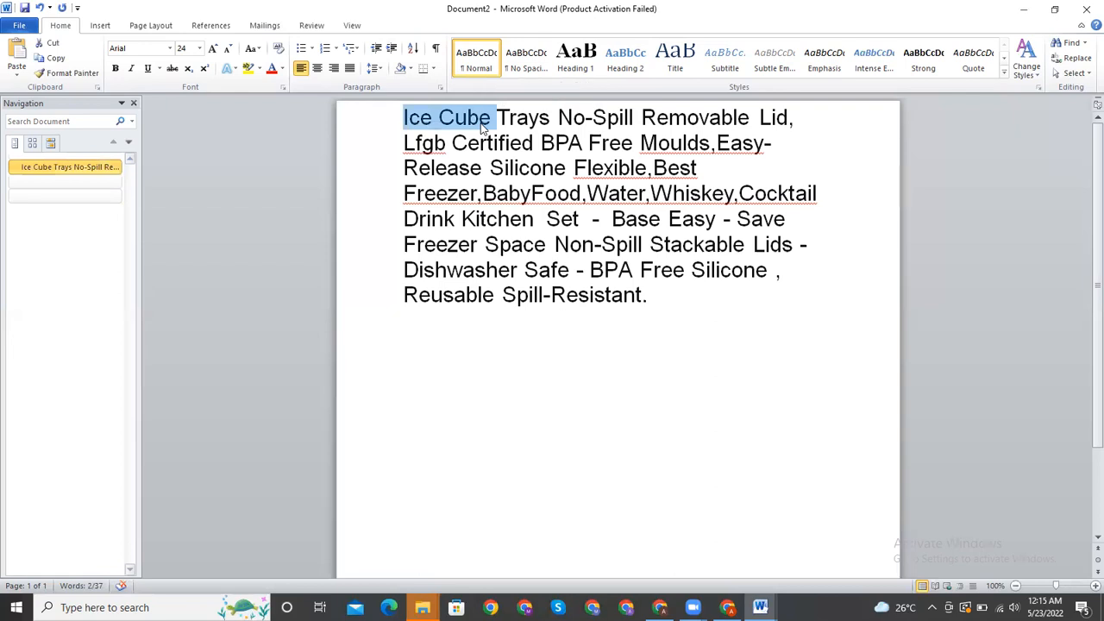
pyautogui.click(663, 342)
pyautogui.press('Return')
pyautogui.hotkey('ctrl', 'v')
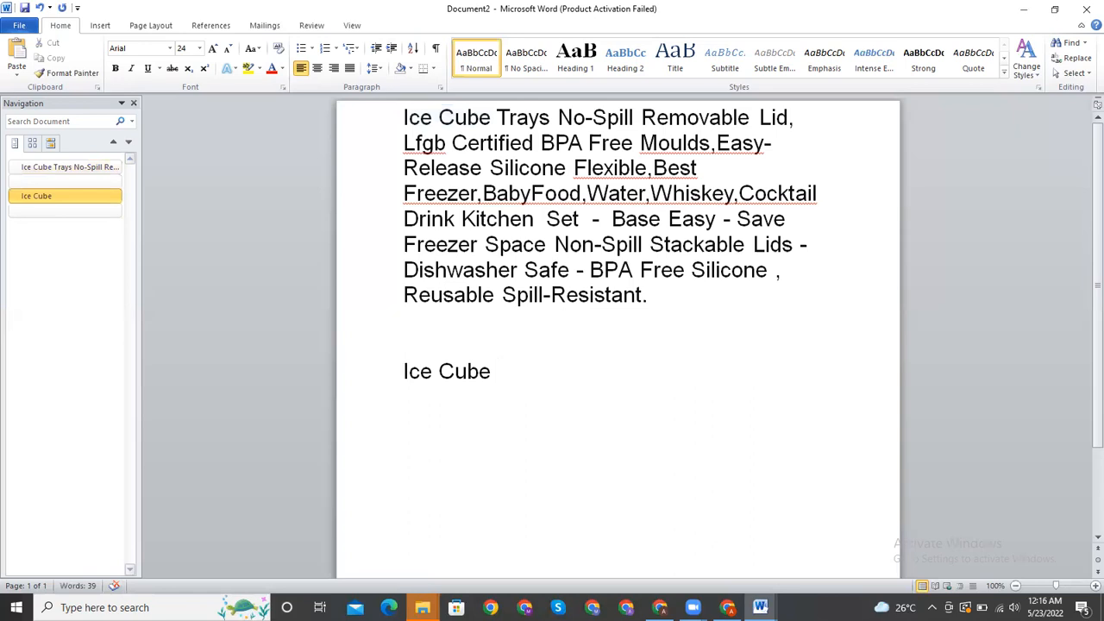
pyautogui.write('25000')
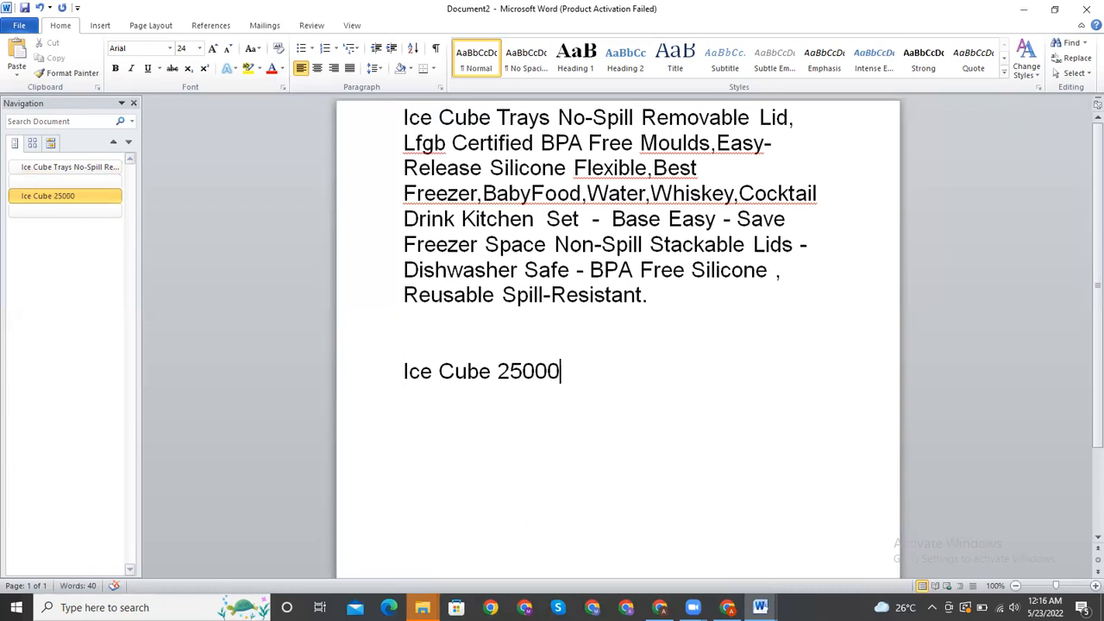
# Step: Copy "Trays" from the title onto a separate line below "Ice Cube 25000" and add 20000 after it
pyautogui.moveTo(498, 119); pyautogui.dragTo(547, 129)
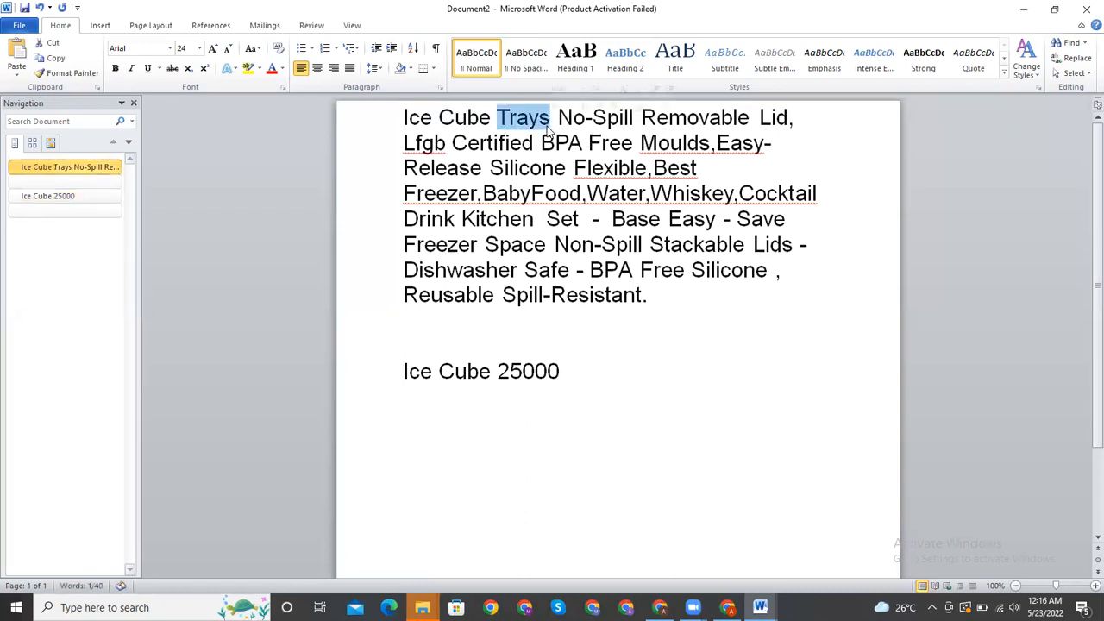
pyautogui.hotkey('ctrl', 'c')
pyautogui.click(585, 379)
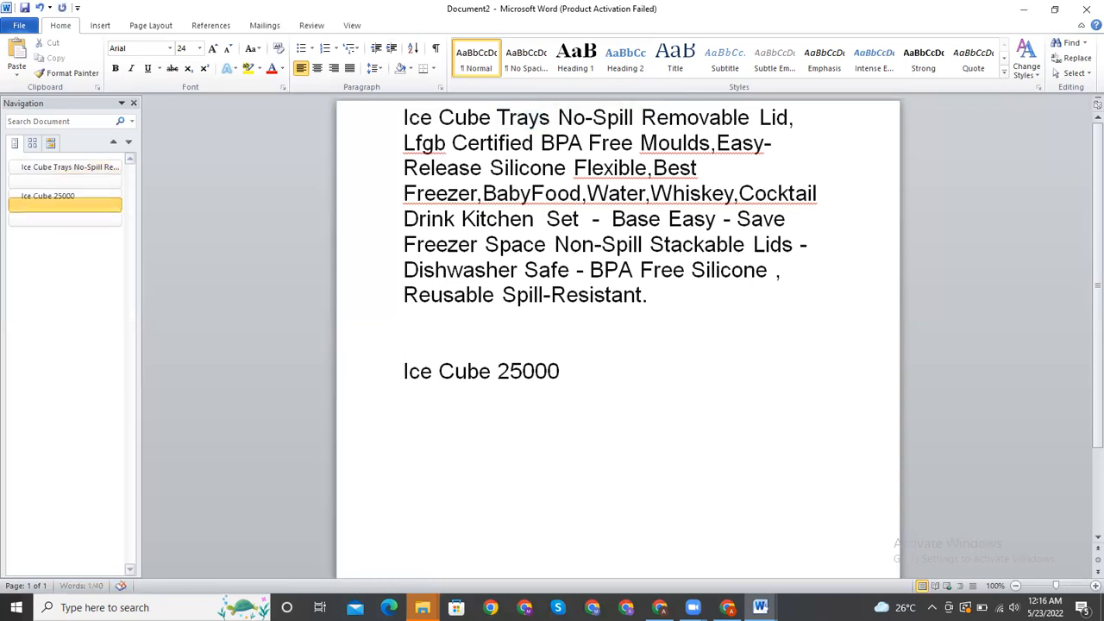
pyautogui.press('Return')
pyautogui.press('Return')
pyautogui.hotkey('ctrl', 'v')
pyautogui.write('20000')
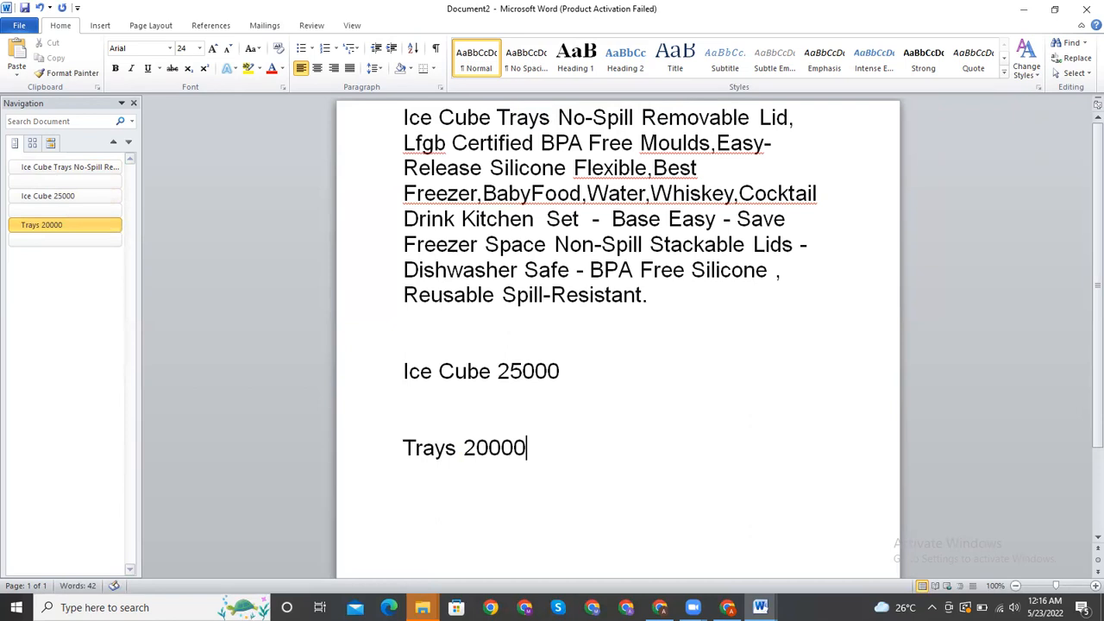
# Step: Copy "No-Spill" from the title onto a separate line below "Trays 20000" and add 2500 after it
pyautogui.press('Return')
pyautogui.press('Return')
pyautogui.moveTo(555, 121); pyautogui.dragTo(635, 134)
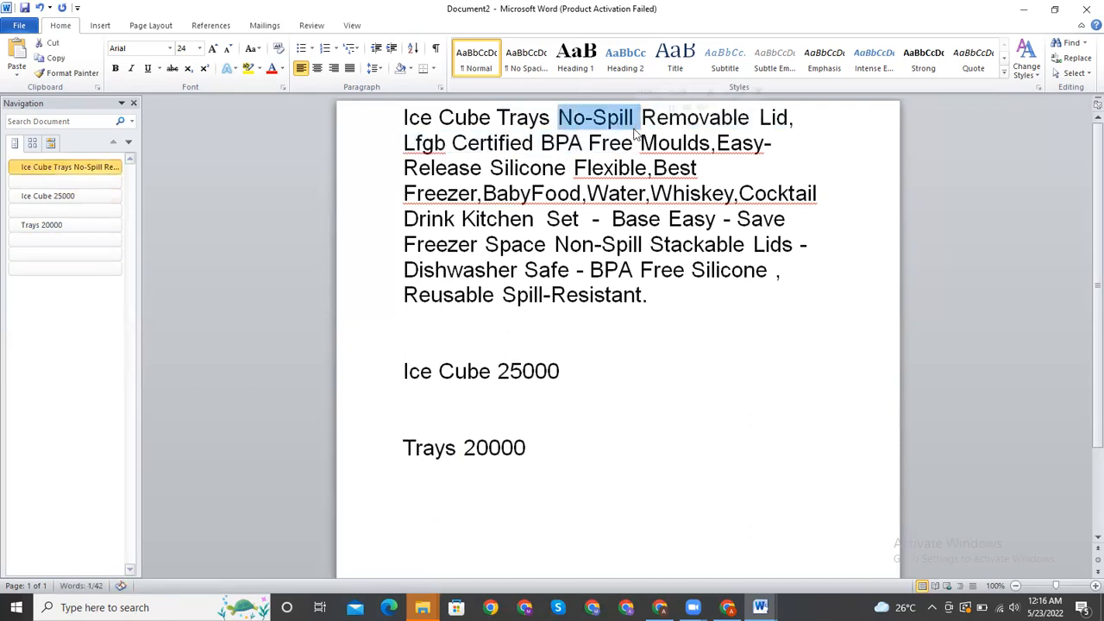
pyautogui.click(563, 449)
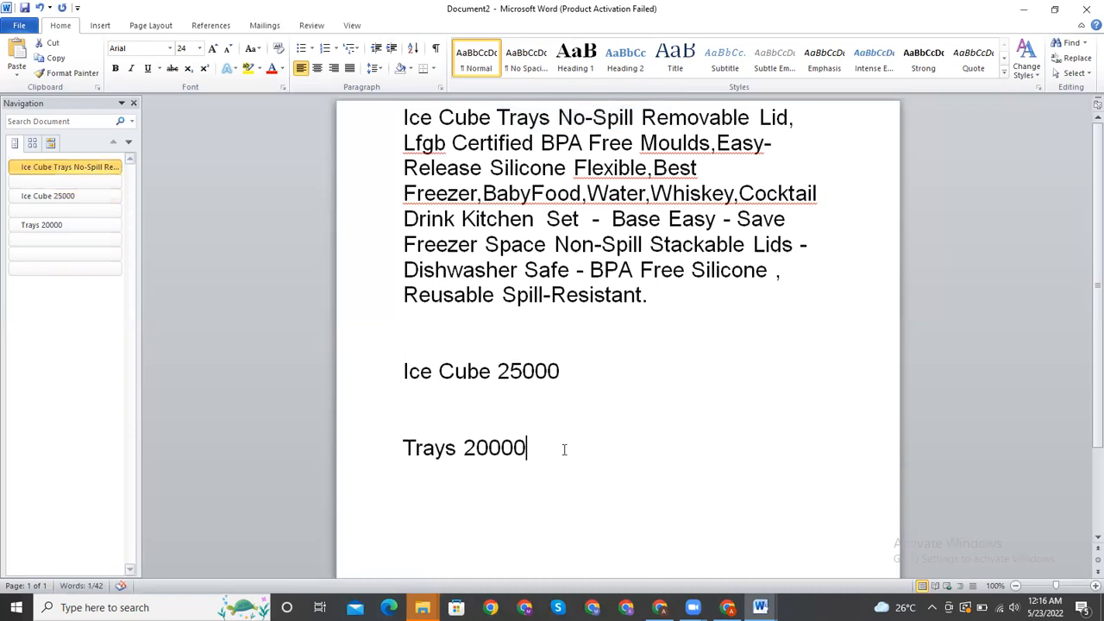
pyautogui.press('Return')
pyautogui.hotkey('ctrl', 'v')
pyautogui.write('2500')
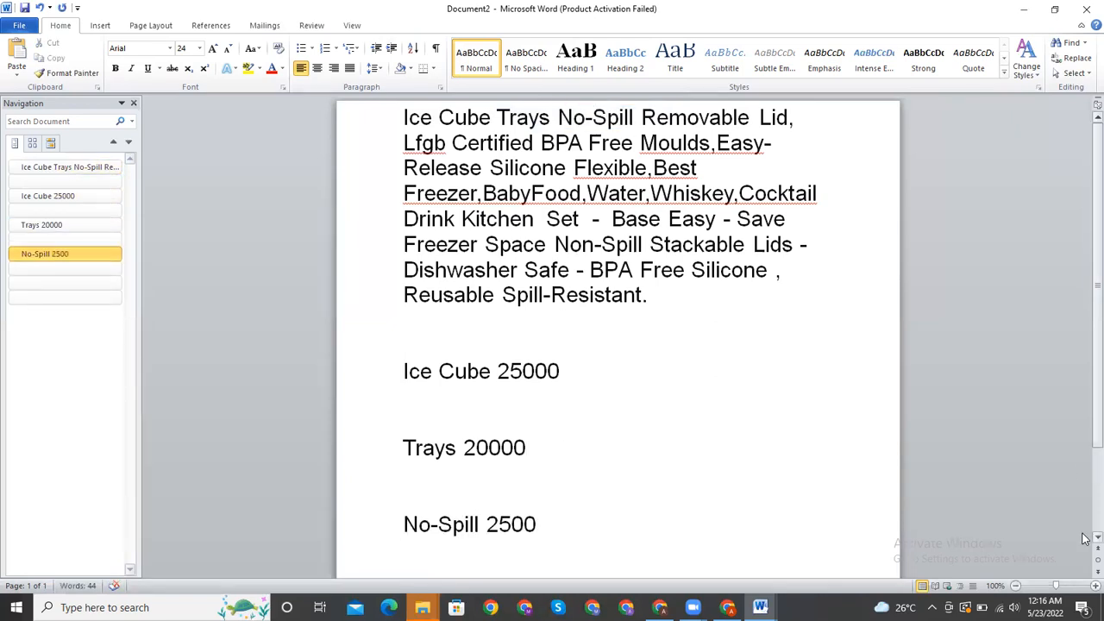
pyautogui.scroll(-2, 1086, 423)
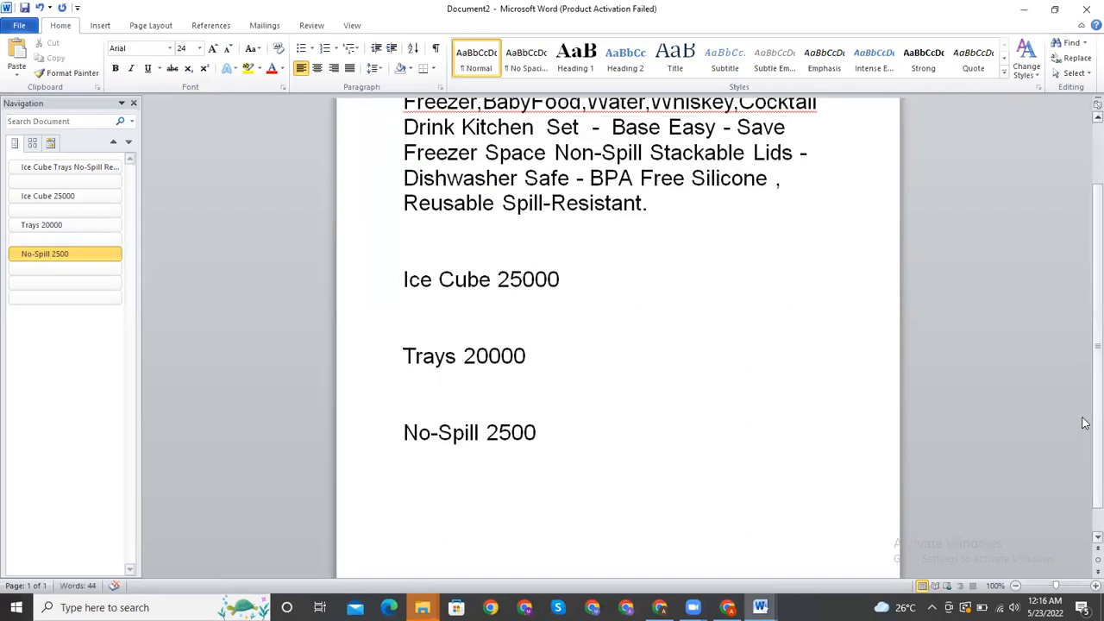